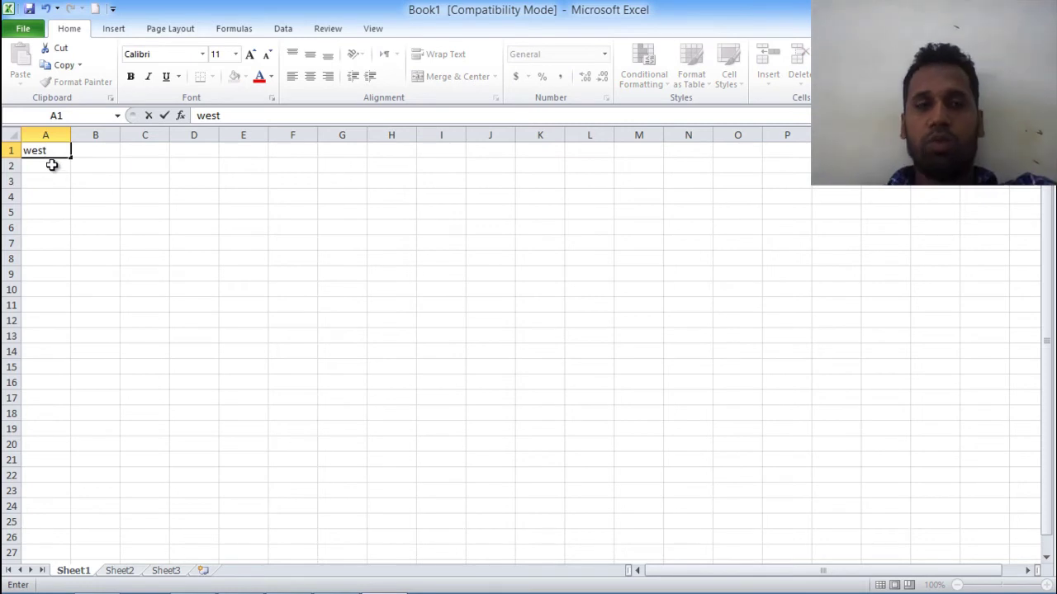
Confirm the entry "west" in cell A1 and enter "west" in cell A2.
key("Return")
type("west")
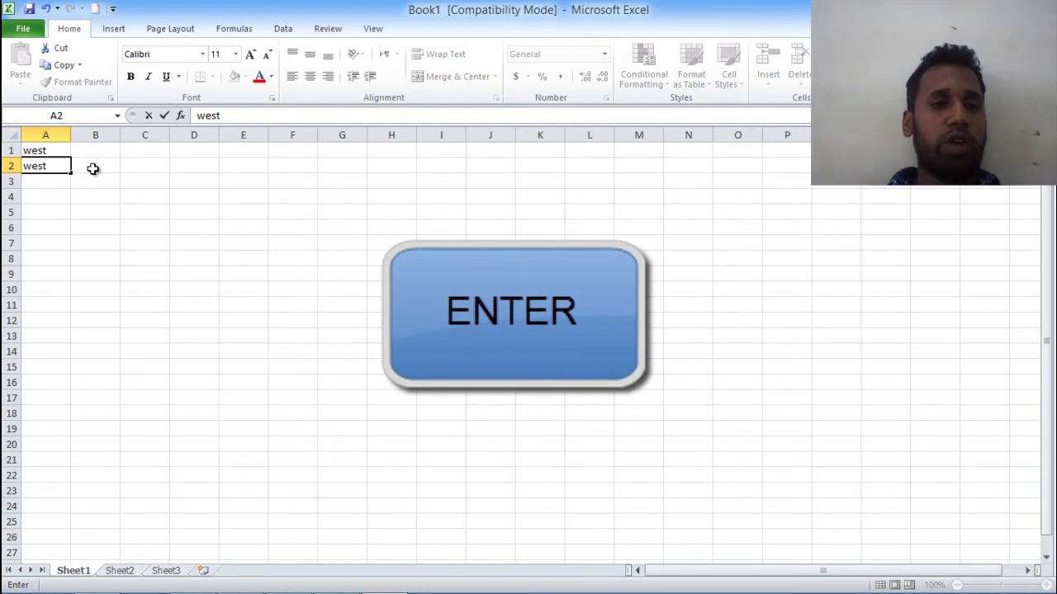
key("Tab")
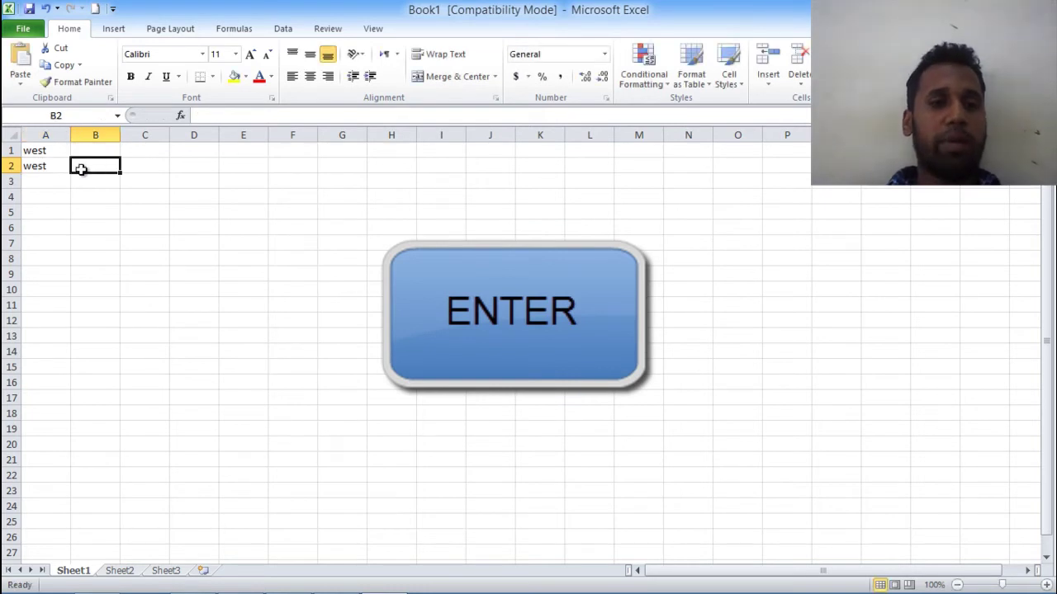
left_click(34, 168)
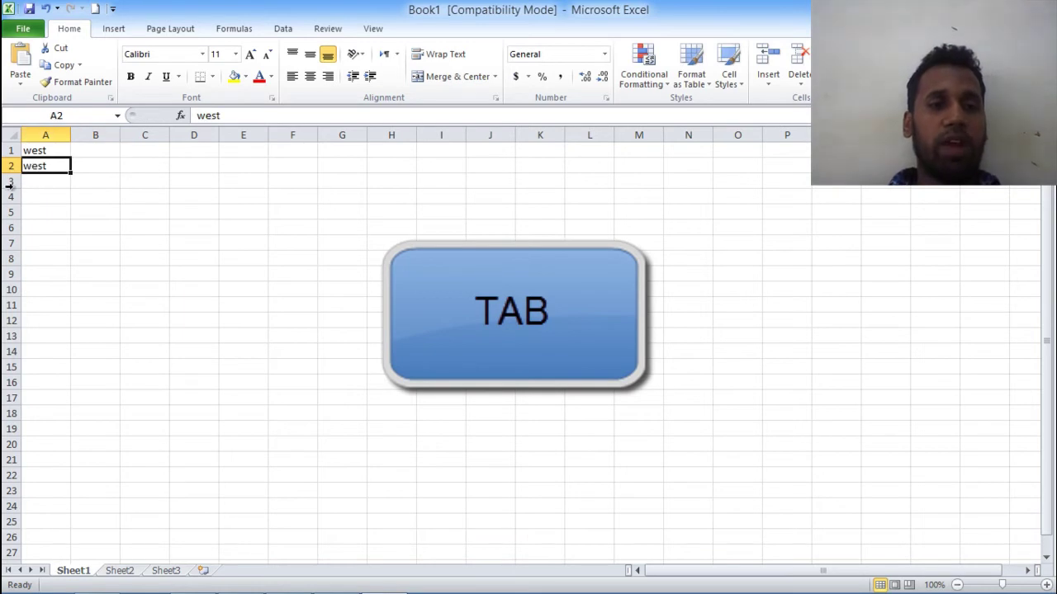
left_click(48, 196)
Replace the content of cell A1 with "dhdhhd".
left_click(46, 152)
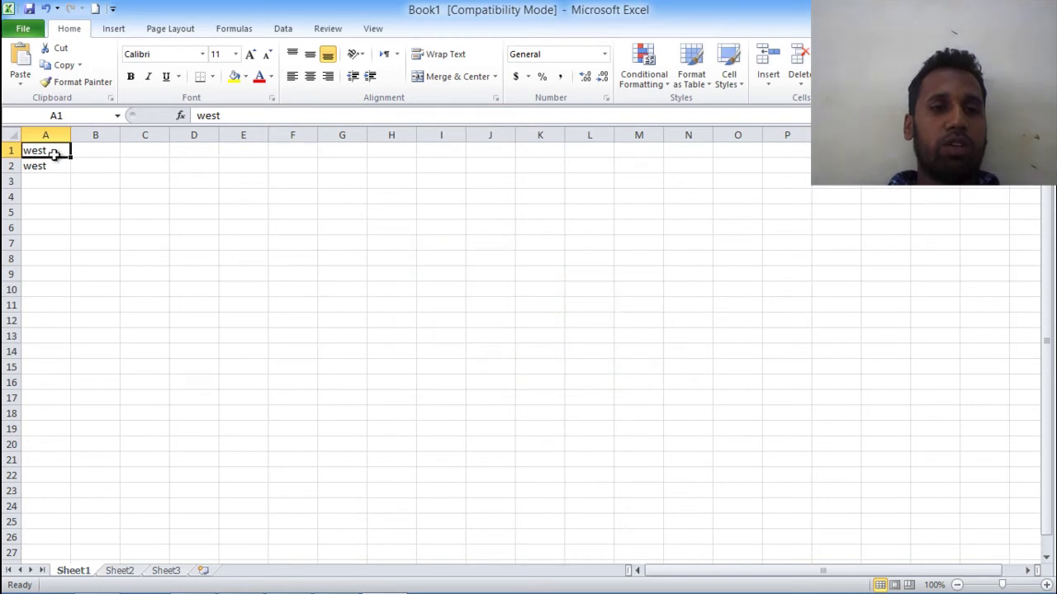
left_click(229, 114)
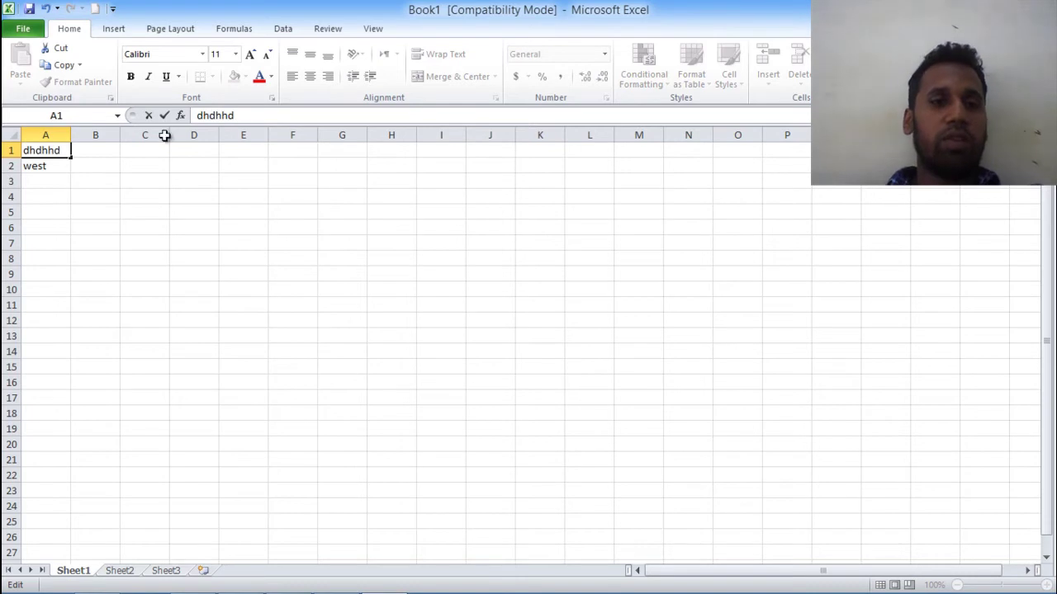
left_click(178, 182)
Edit cell A2 in place, erasing its text and entering "eee".
double_click(42, 165)
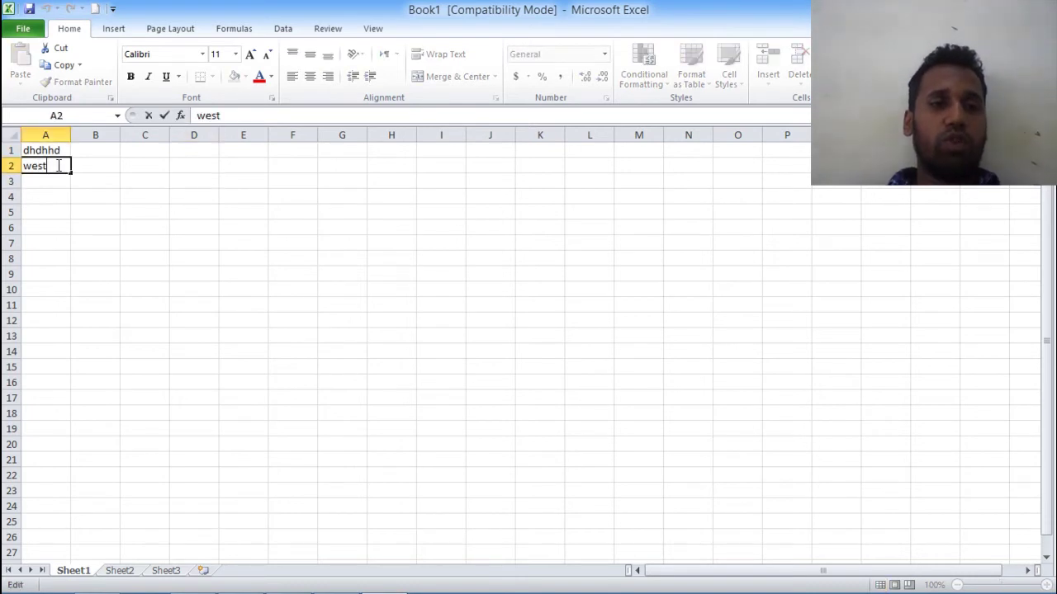
key("BackSpace")
key("BackSpace")
key("BackSpace")
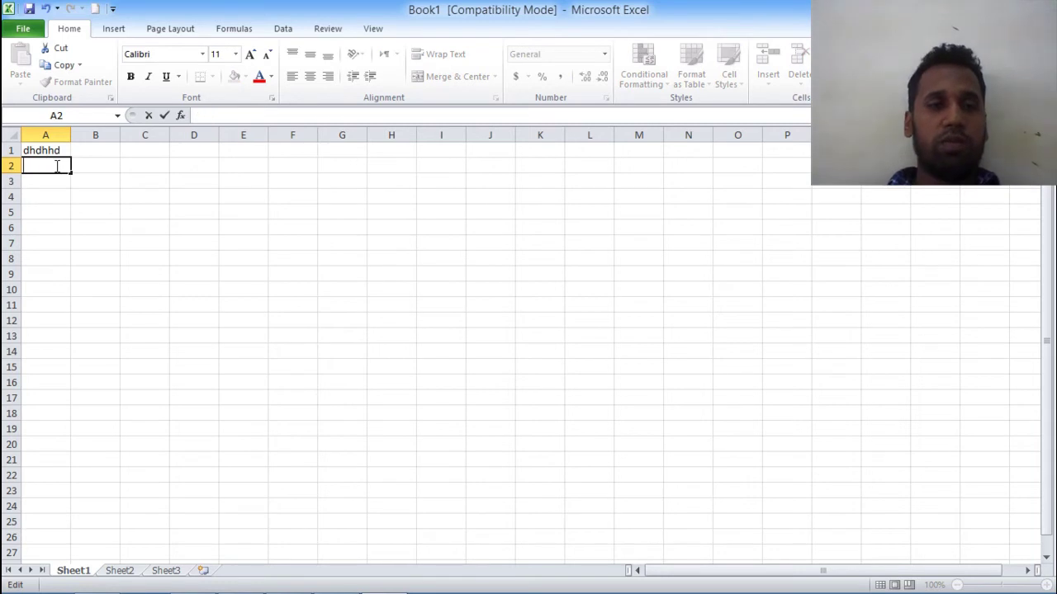
key("Return")
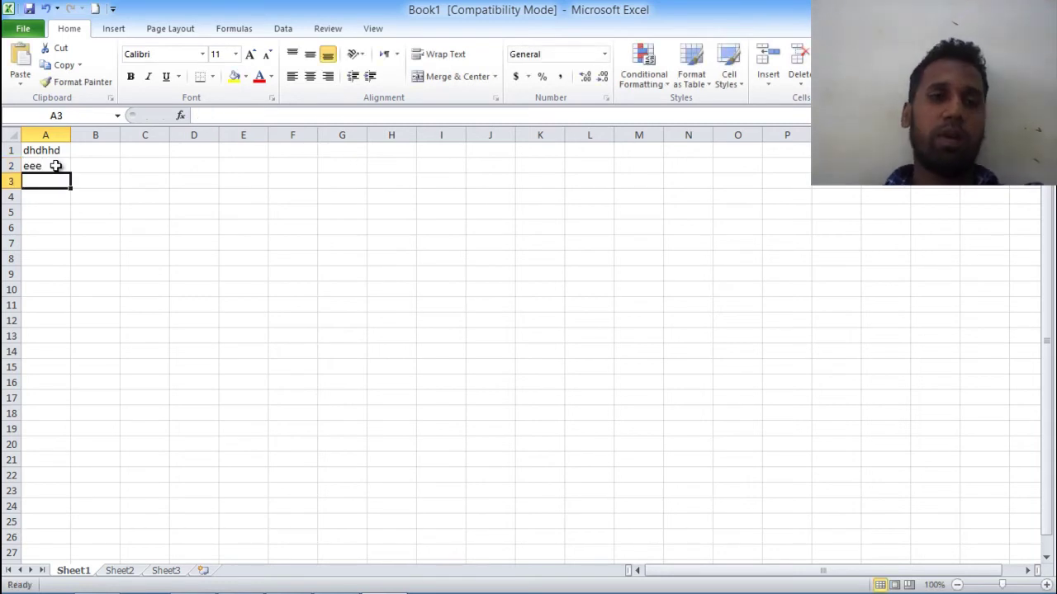
Enter a person's first name in C4, the number 100 in D4 and the text "1oo" in E4.
left_click(104, 165)
left_click(147, 198)
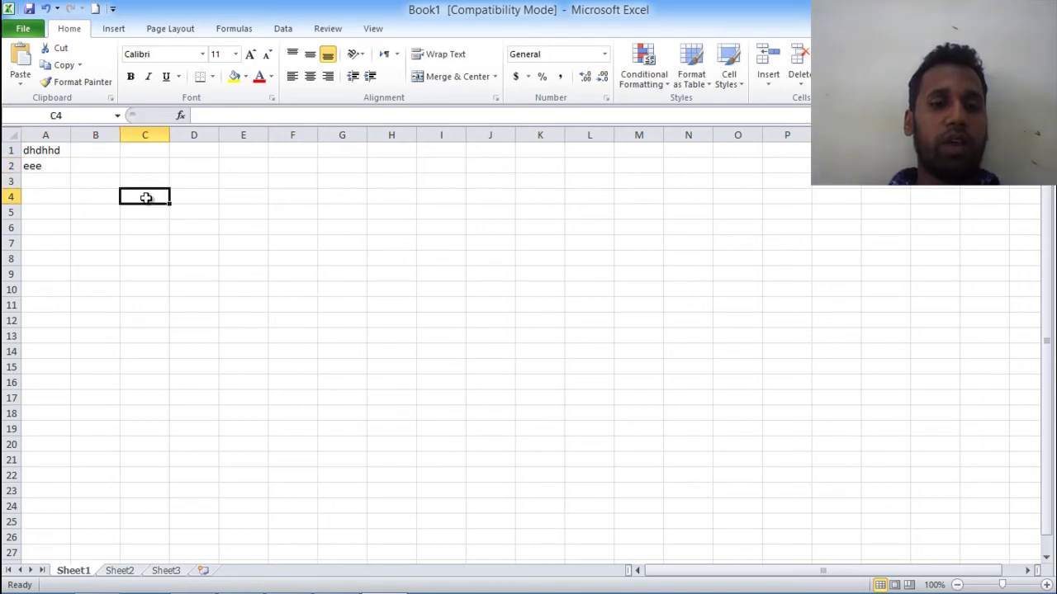
type("javed")
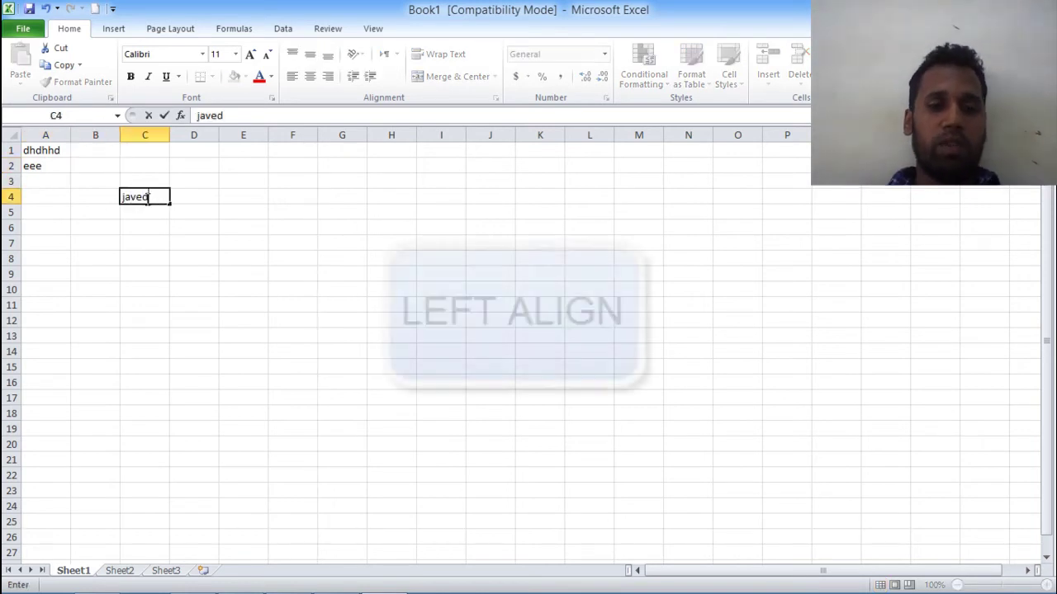
key("Tab")
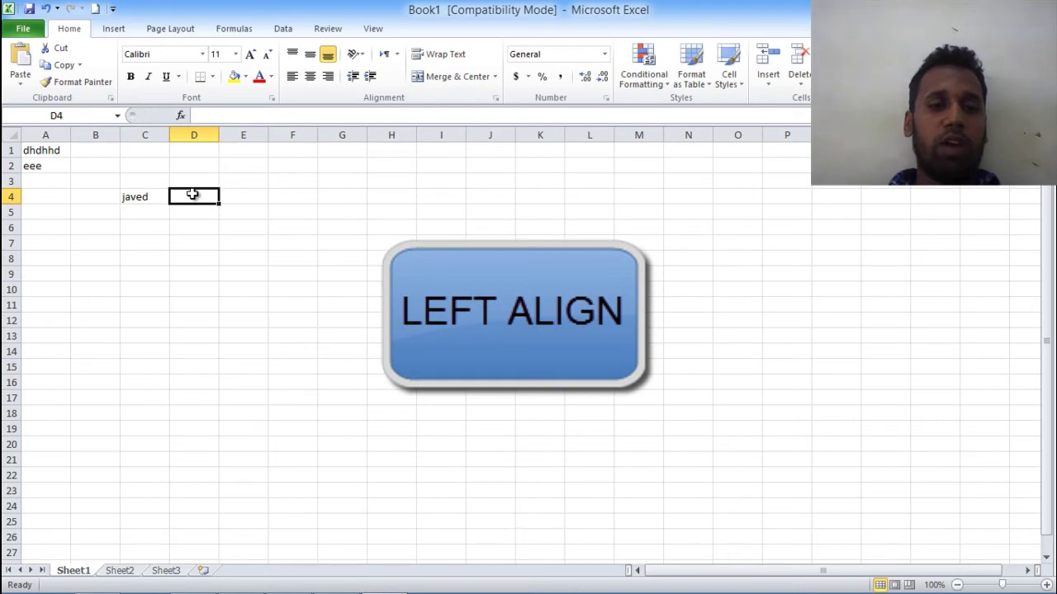
type("100")
key("Tab")
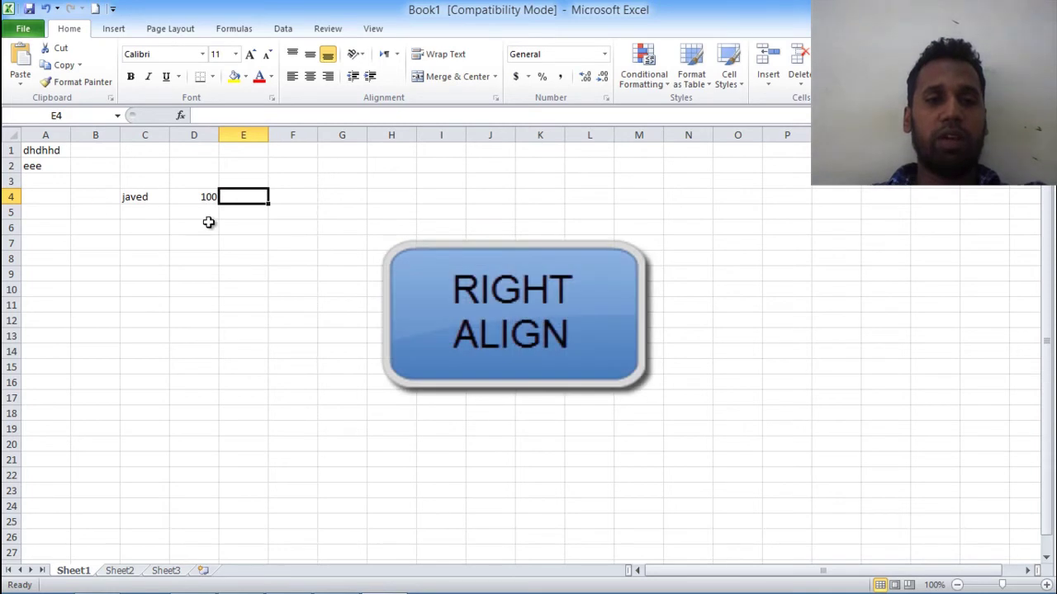
type("1oo")
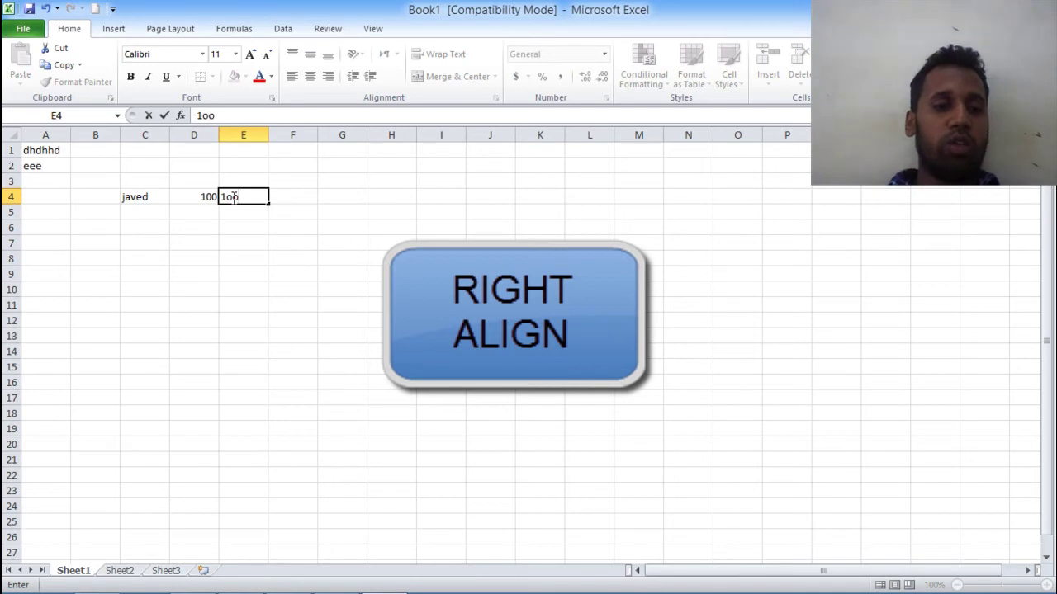
key("Tab")
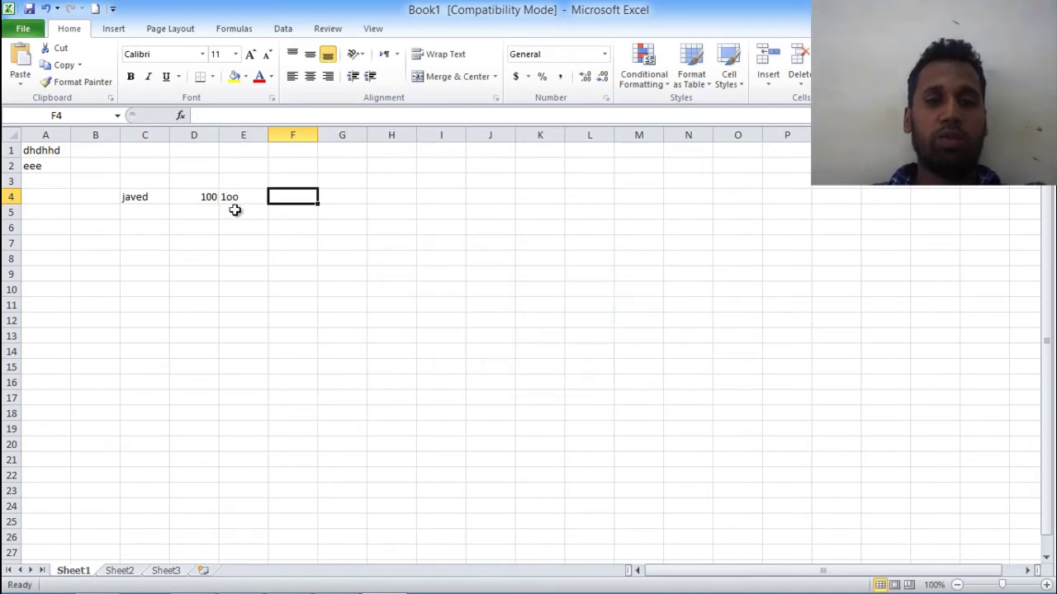
left_click(243, 195)
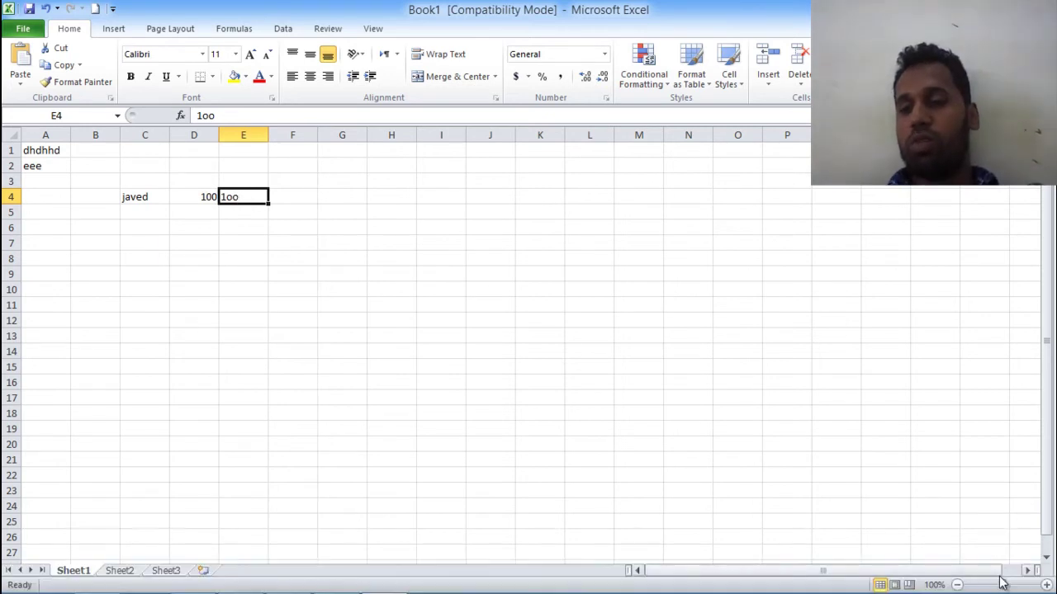
Clear the contents of the entire sheet.
mouse_move(1002, 585)
left_mouse_down()
mouse_move(1012, 582)
mouse_move(999, 585)
left_mouse_up()
left_click(281, 299)
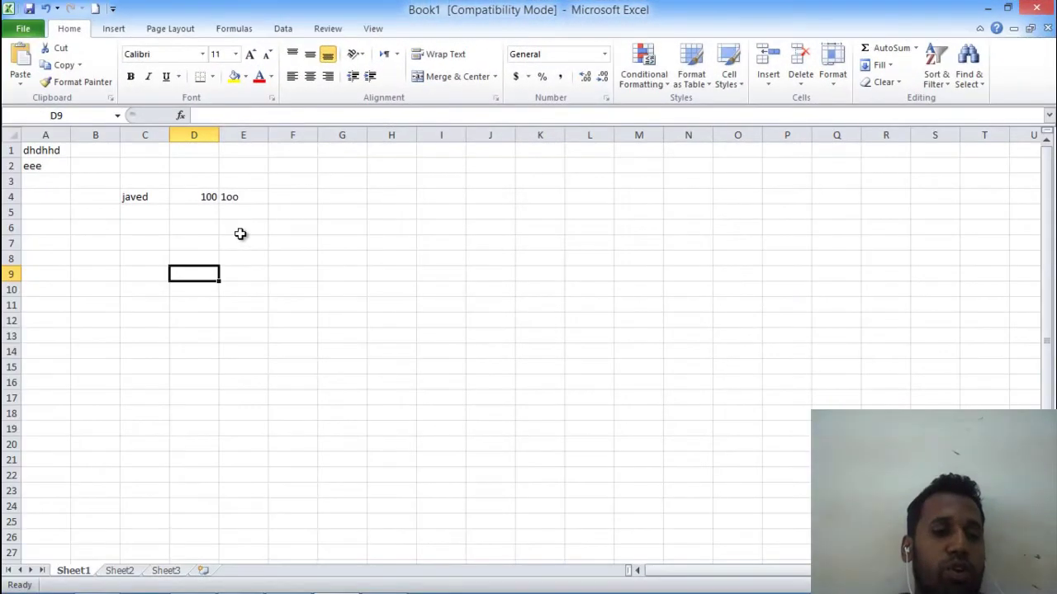
key("ctrl+a")
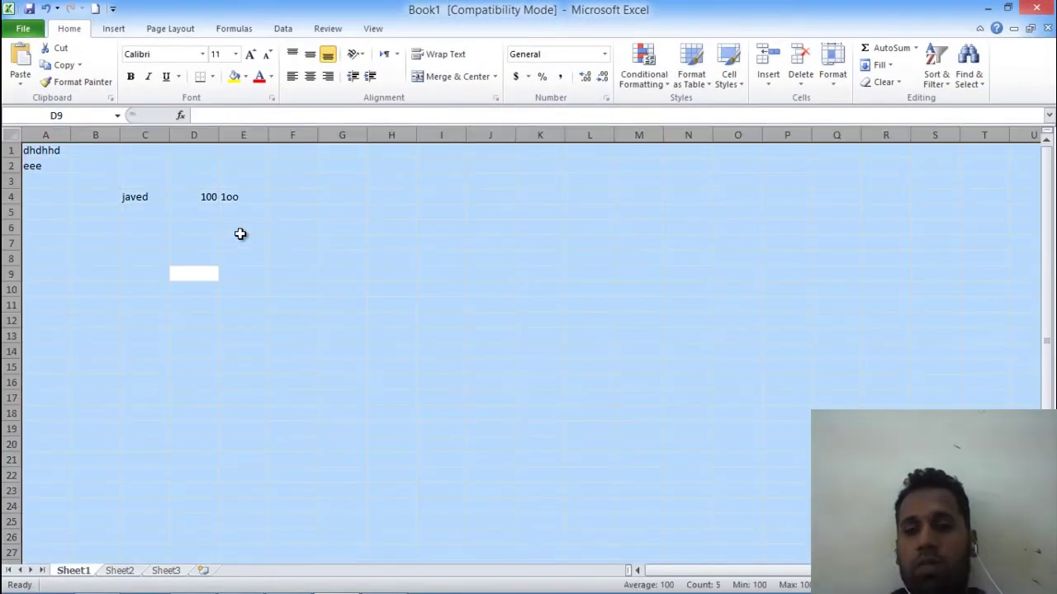
key("Delete")
left_click(241, 234)
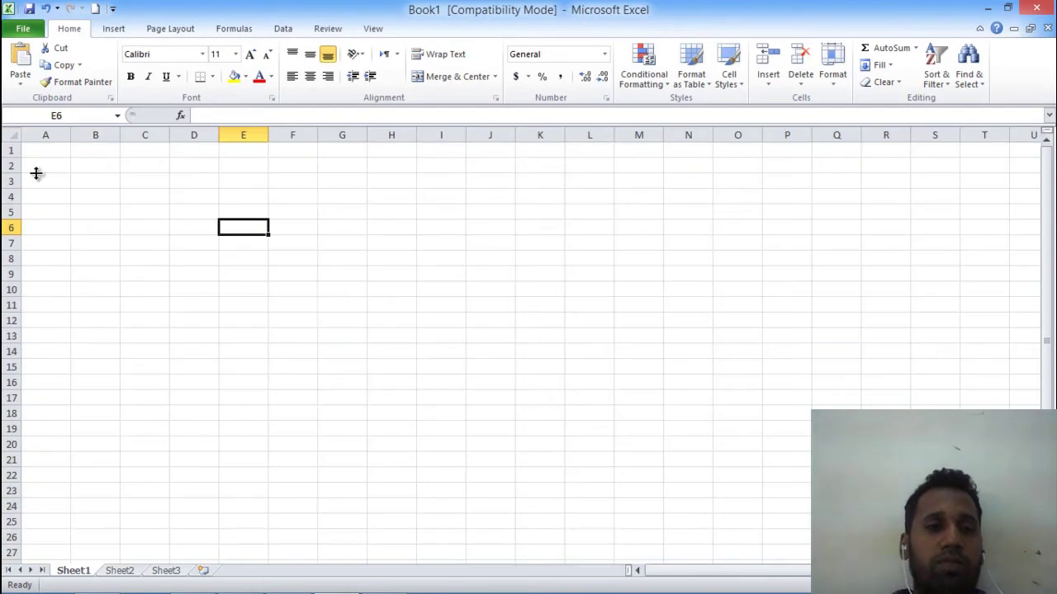
Enter "monday" in cell B2 and autofill the weekday series across the row to H2.
left_click(95, 165)
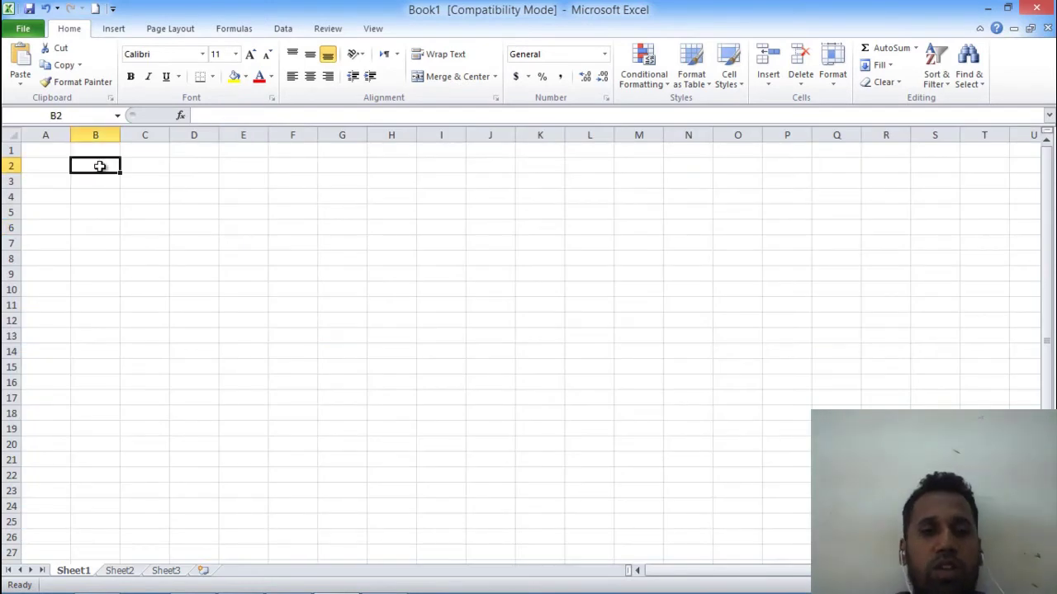
type("monday")
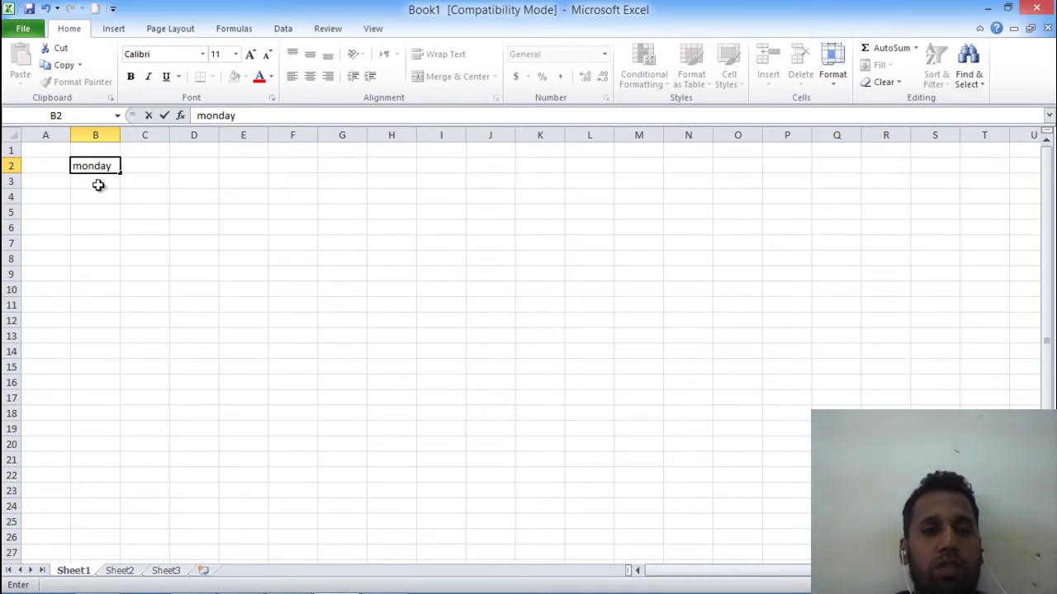
key("Return")
left_click(99, 163)
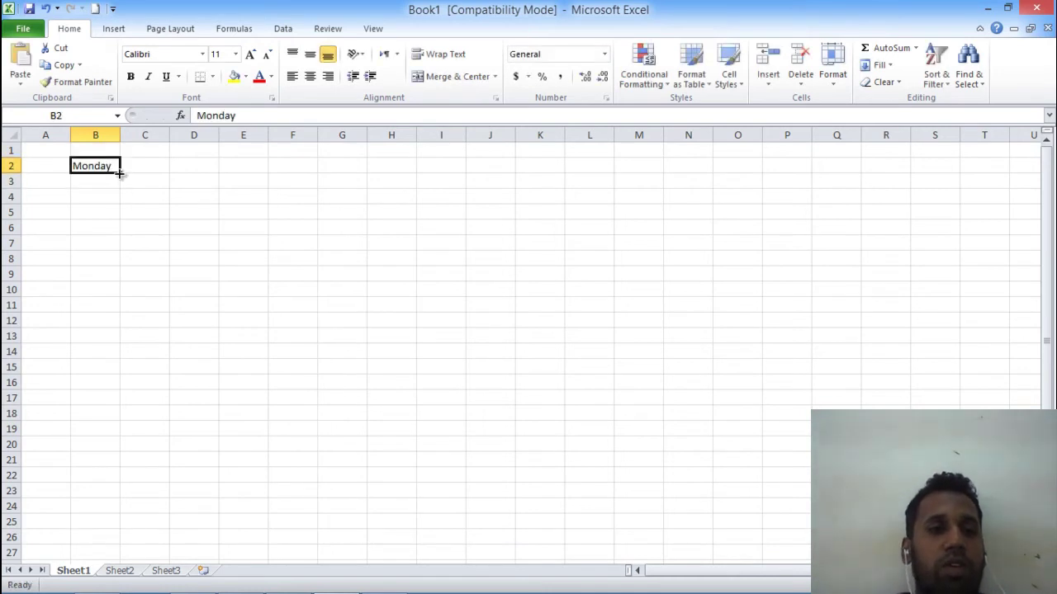
left_click_drag(120, 172, 438, 167)
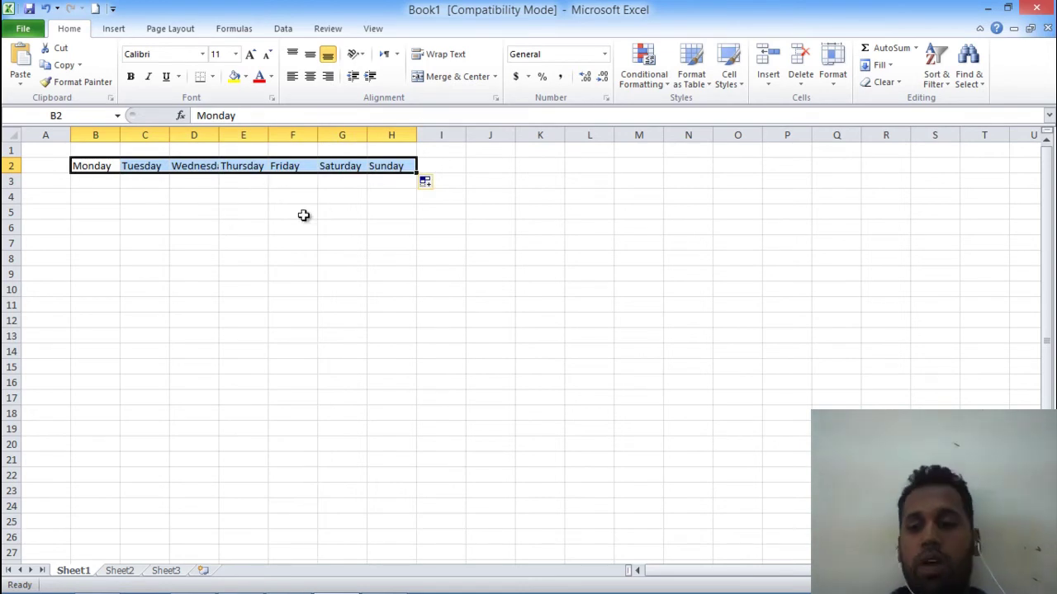
Delete the weekday series from cells B2 to H2.
key("BackSpace")
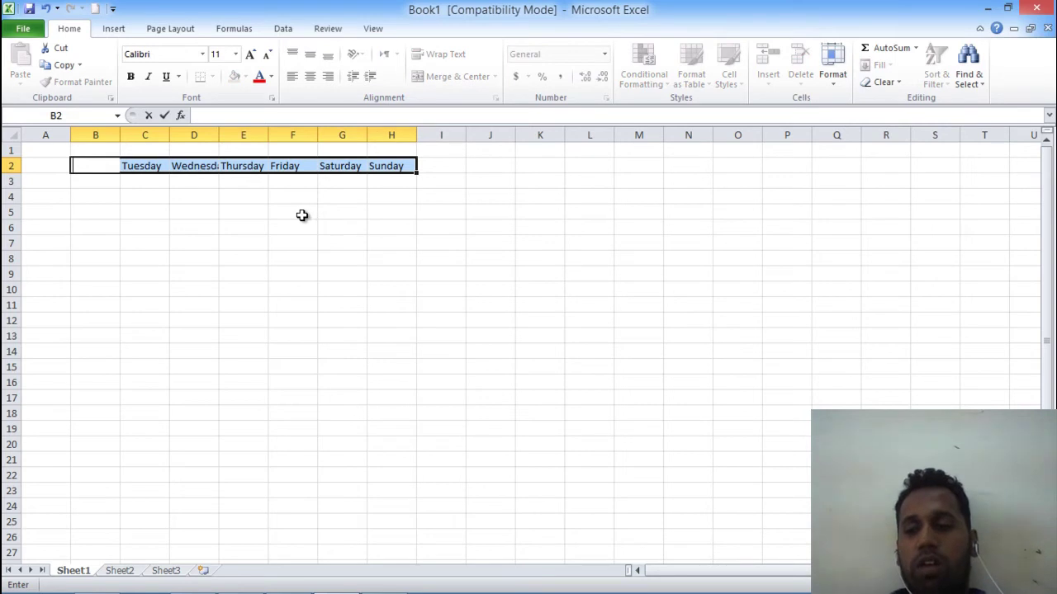
left_click(302, 216)
left_click_drag(398, 165, 156, 161)
key("Delete")
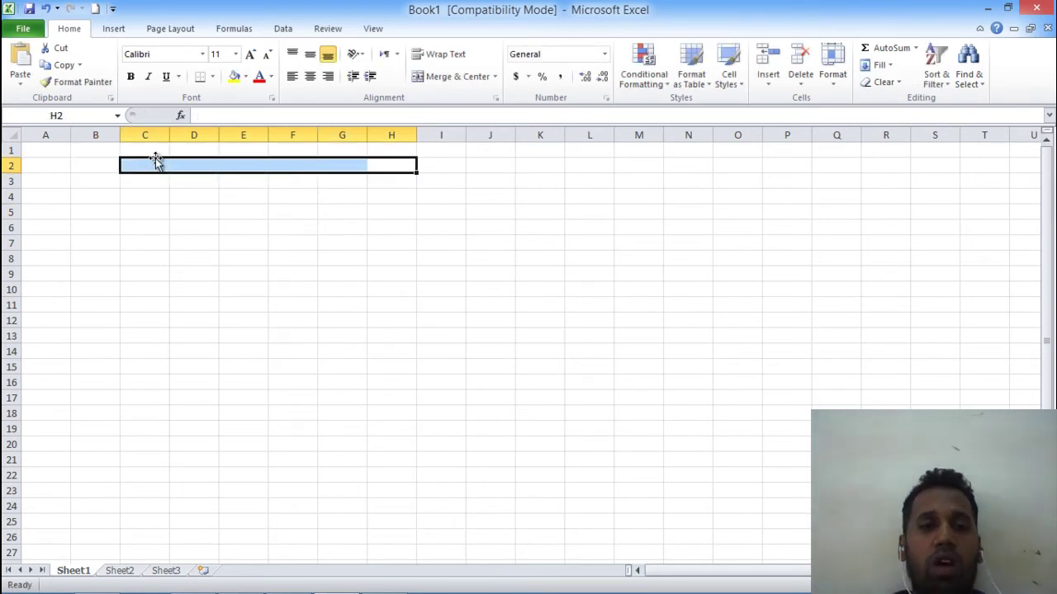
Enter "friday" in cell F8 and autofill the weekdays forward along the row to J8.
left_click(288, 254)
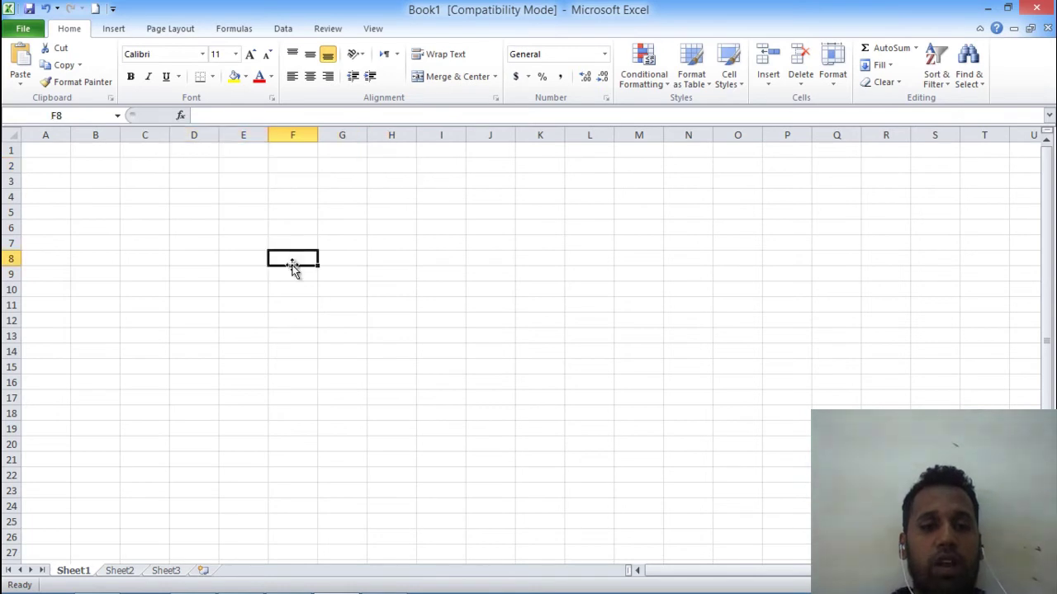
type("friday")
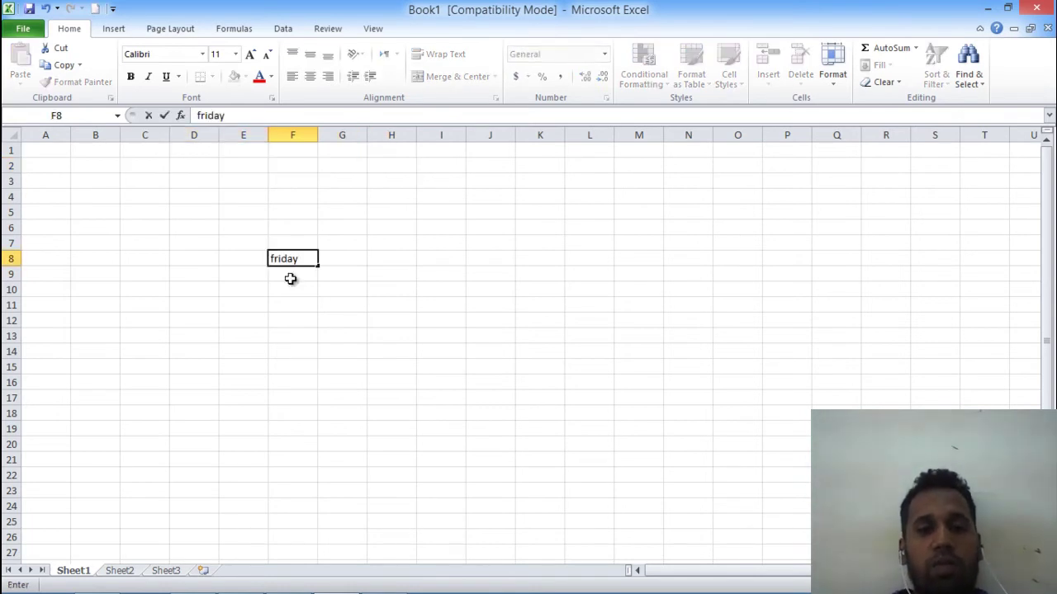
key("Return")
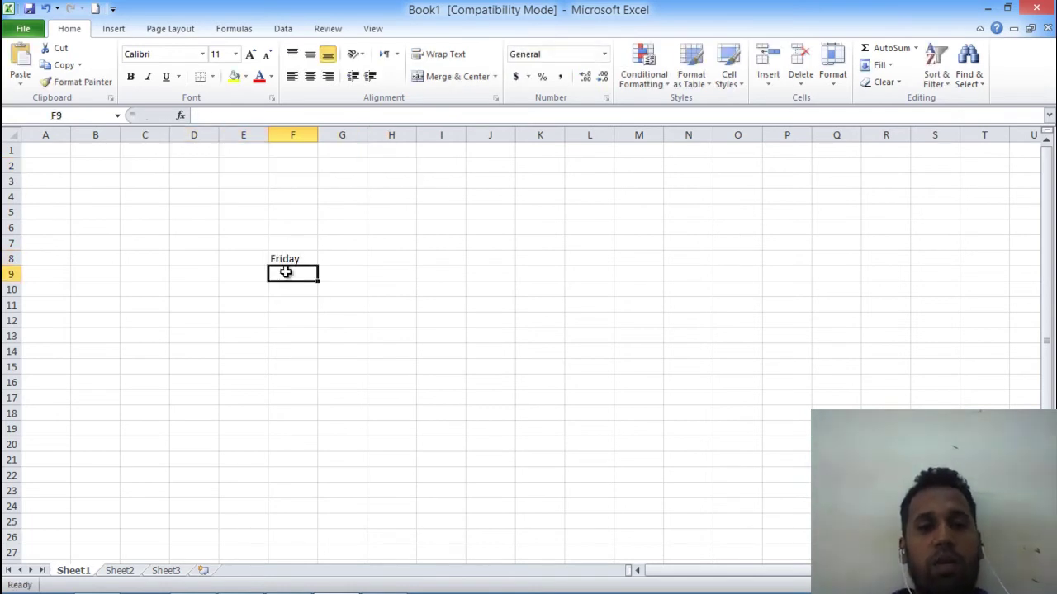
left_click(283, 263)
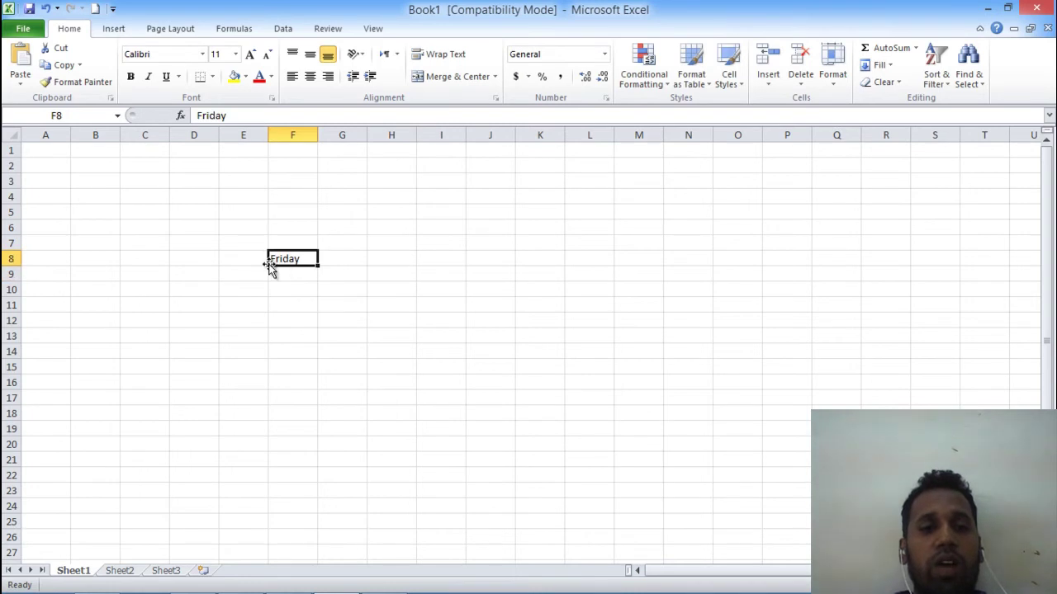
left_click_drag(319, 265, 510, 266)
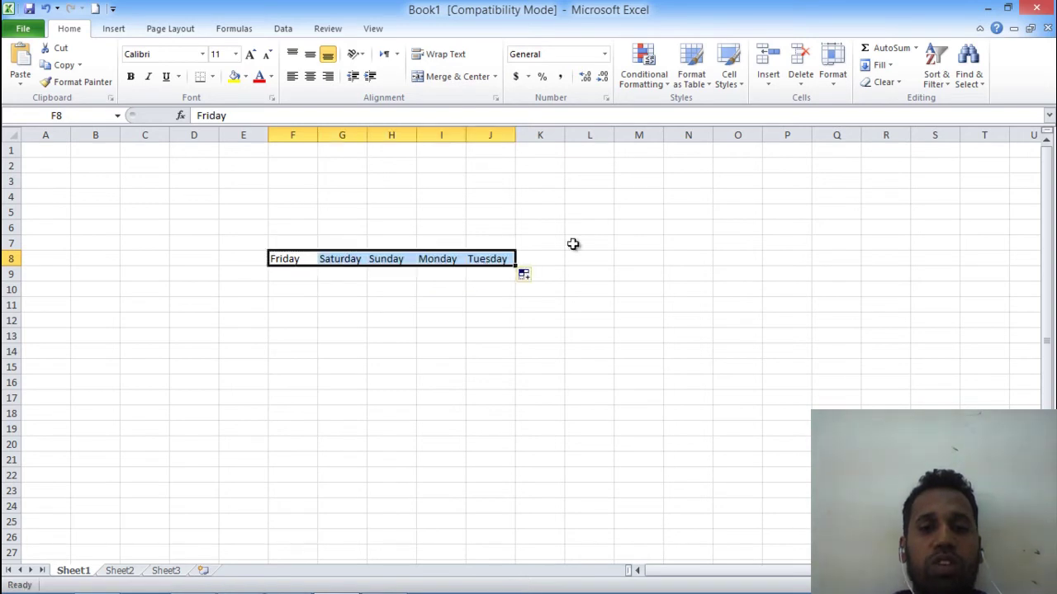
Autofill the weekdays backward along the row from Friday in F8 to C8.
left_click(273, 264)
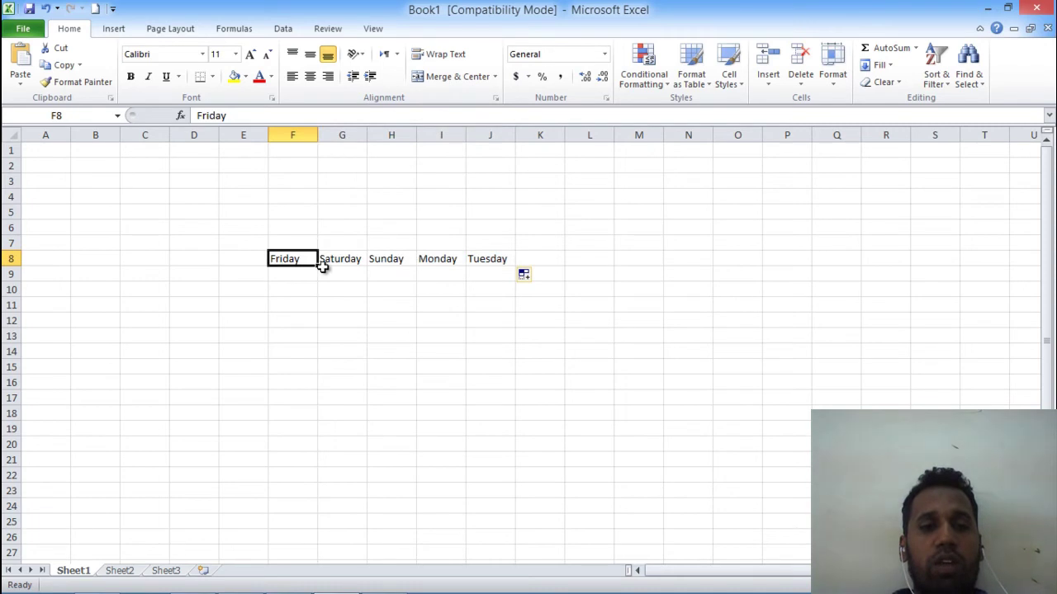
left_click_drag(316, 267, 128, 264)
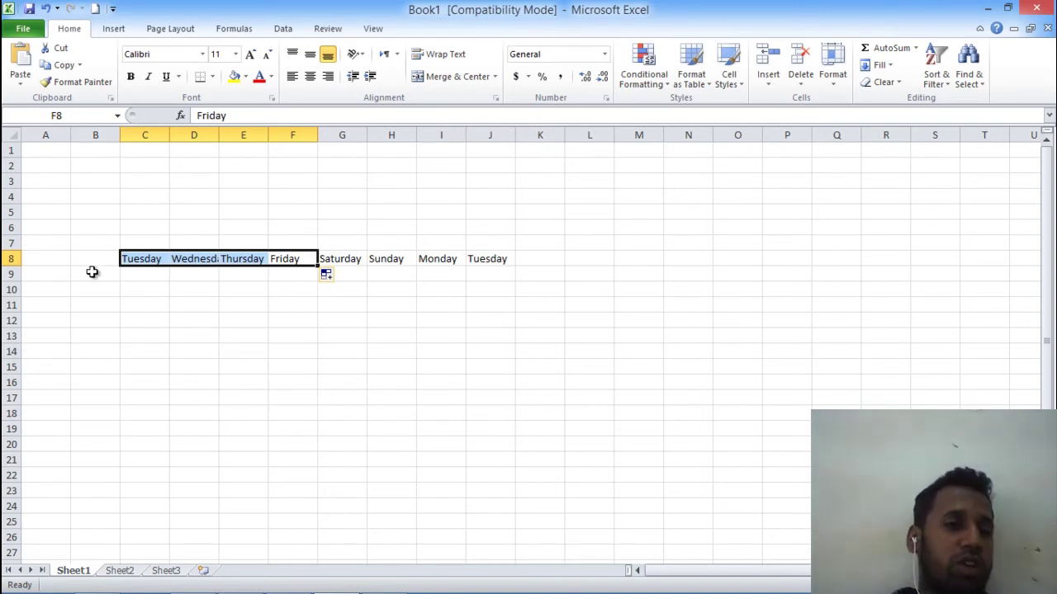
left_click(248, 321)
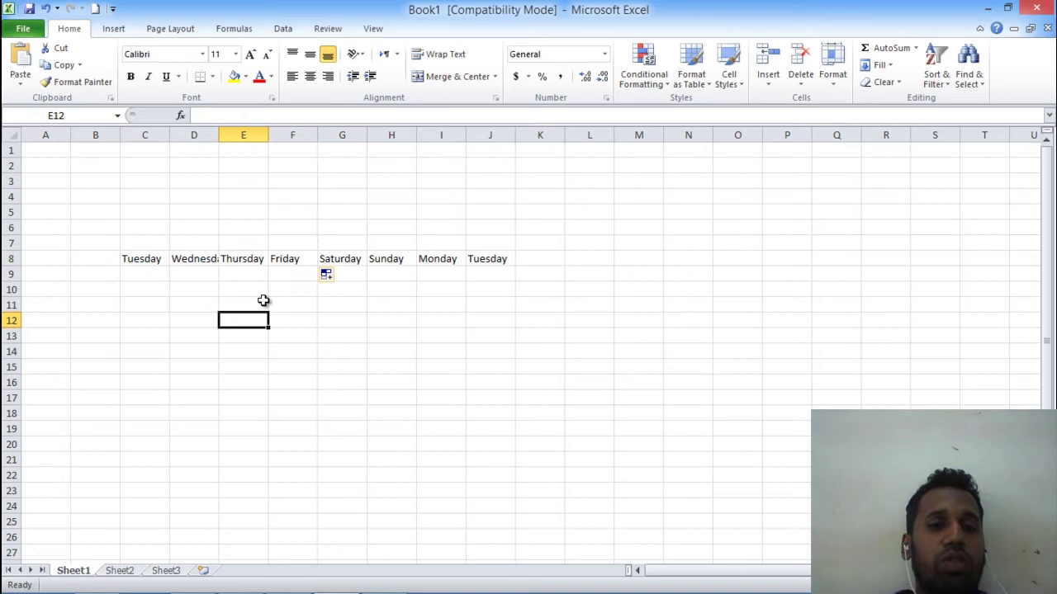
Autofill the weekdays from Friday in F8 down the column to F10 and up to F3.
left_click(299, 259)
left_click_drag(317, 266, 311, 302)
left_click(307, 261)
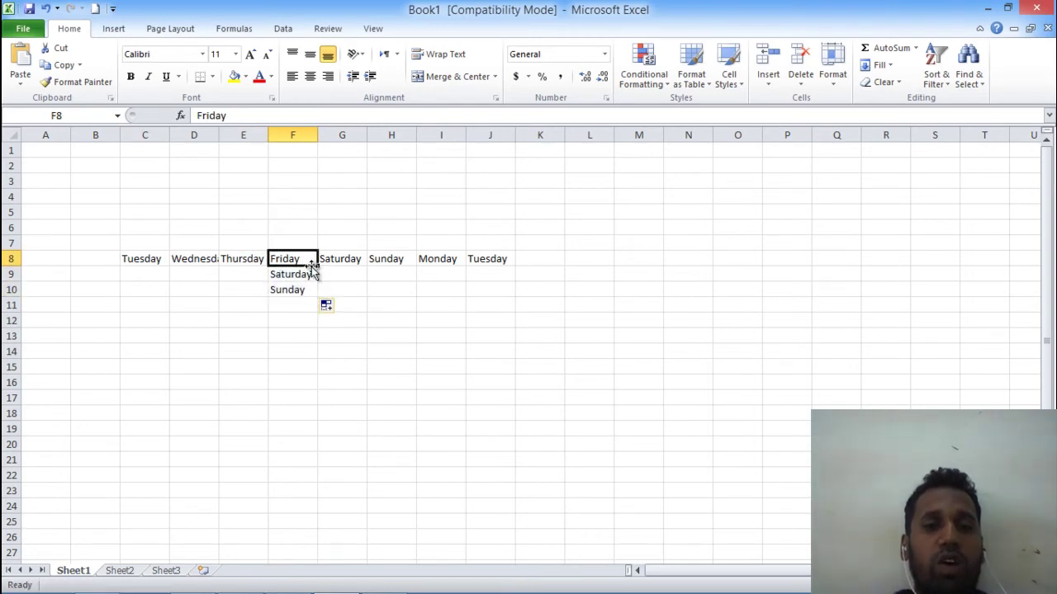
left_click_drag(317, 266, 317, 176)
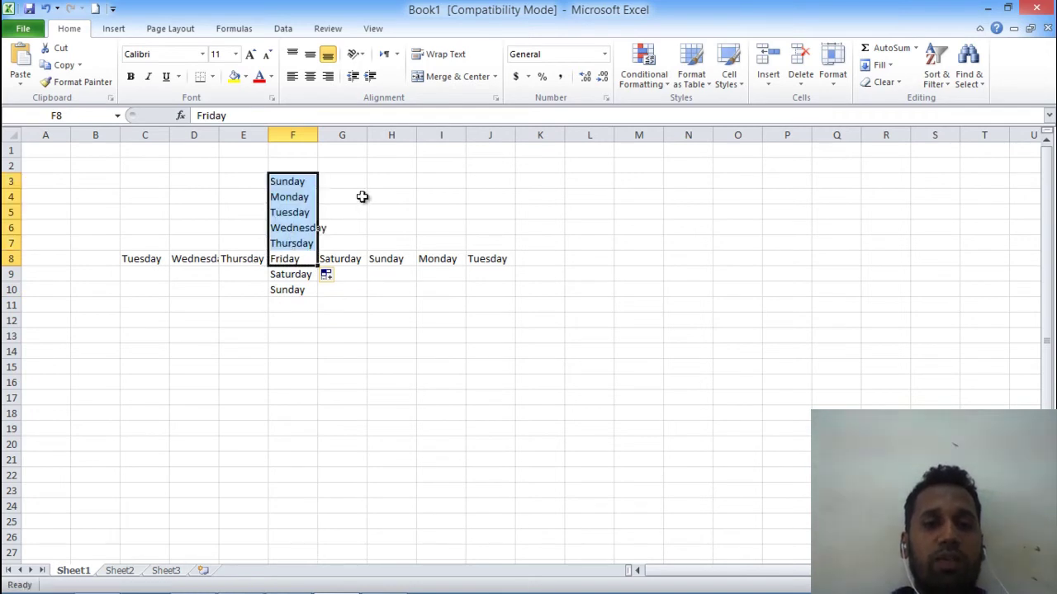
Delete all the weekday entries from the range C3 to J10.
key("ctrl+a")
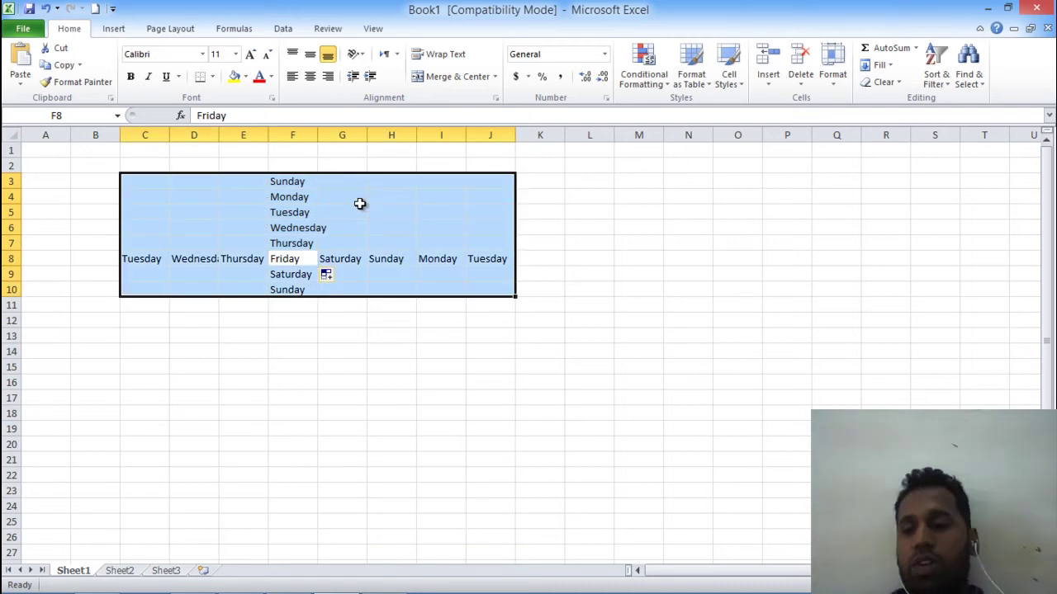
key("Delete")
left_click(376, 237)
Enter 10 in cell E4 and 20 in E5, and autofill the number series down the column to E21.
left_click(232, 223)
left_click(232, 198)
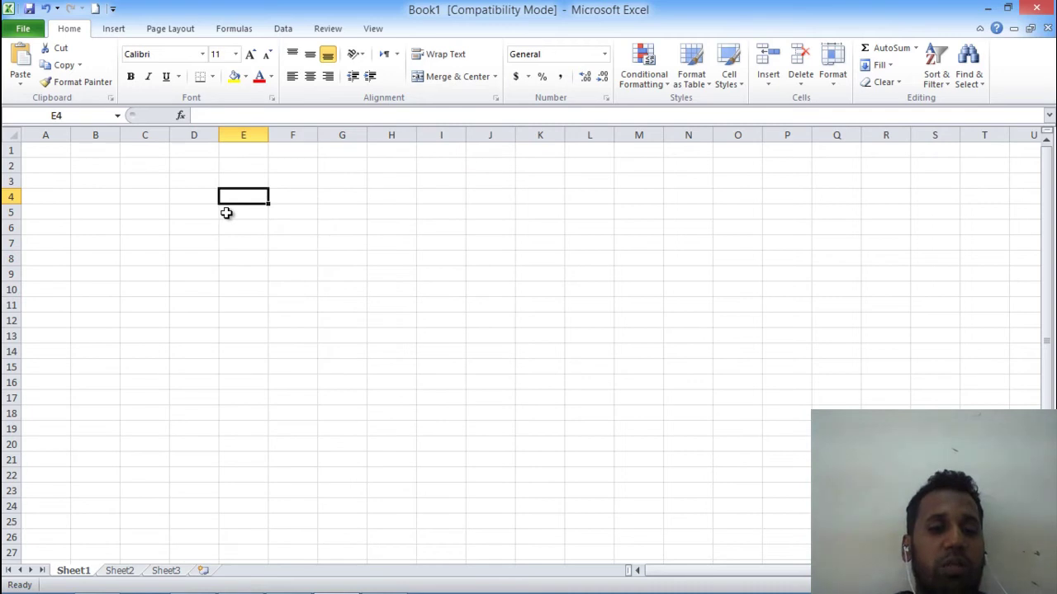
type("10")
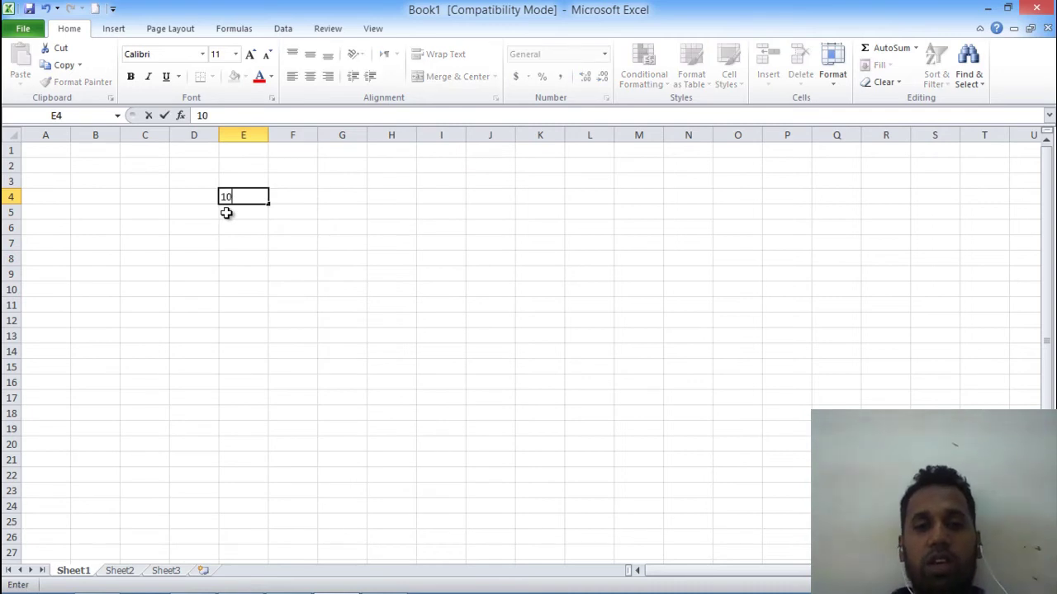
key("Return")
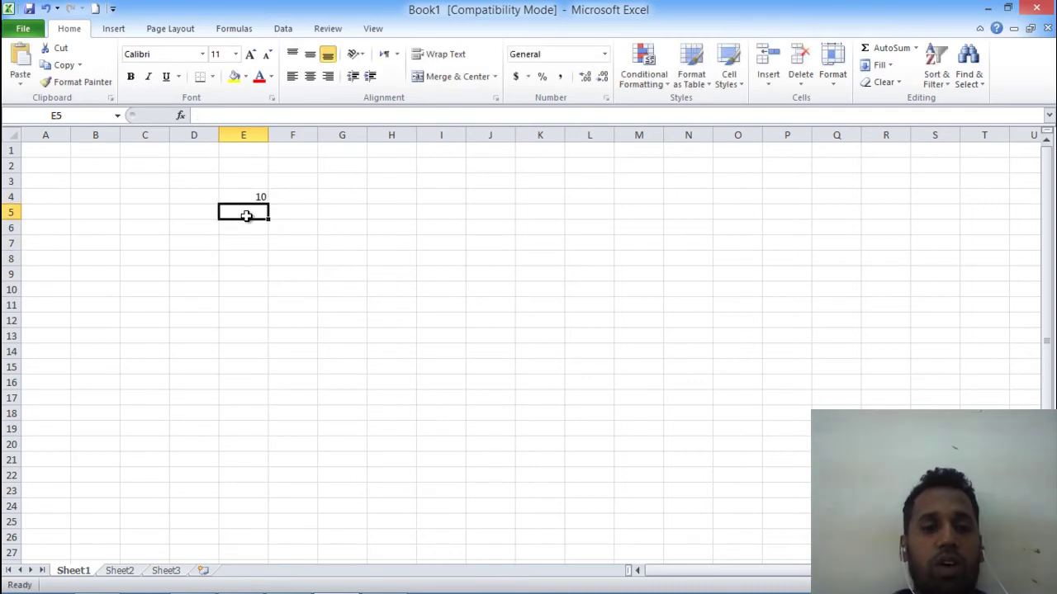
type("20")
left_click(245, 243)
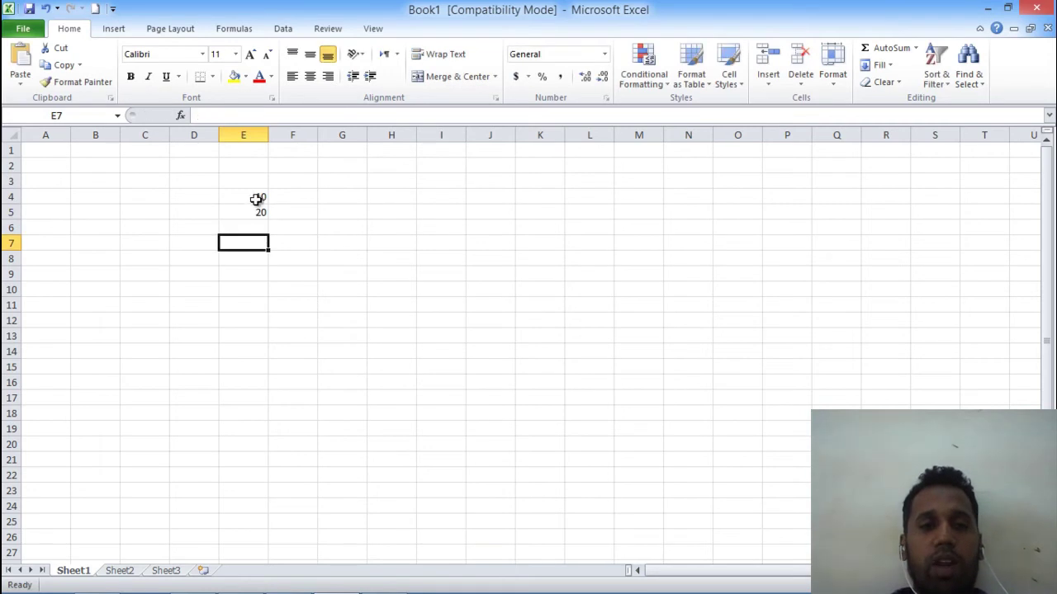
left_click_drag(248, 195, 253, 464)
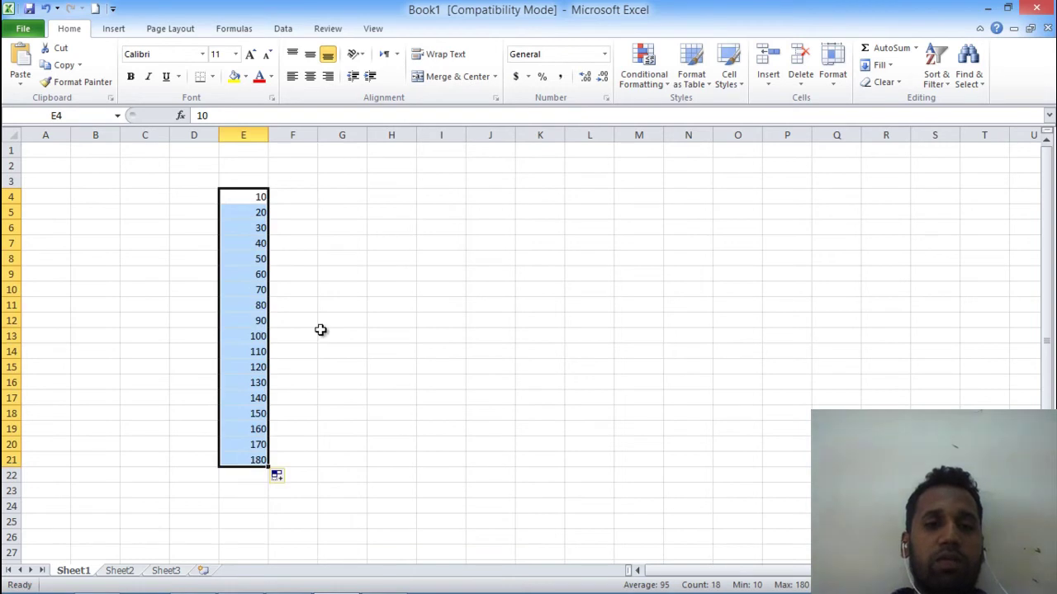
Replace the number series in column E with abbreviated weekdays autofilled along the row from "mon" in E4 to K4.
key("Delete")
left_click(247, 195)
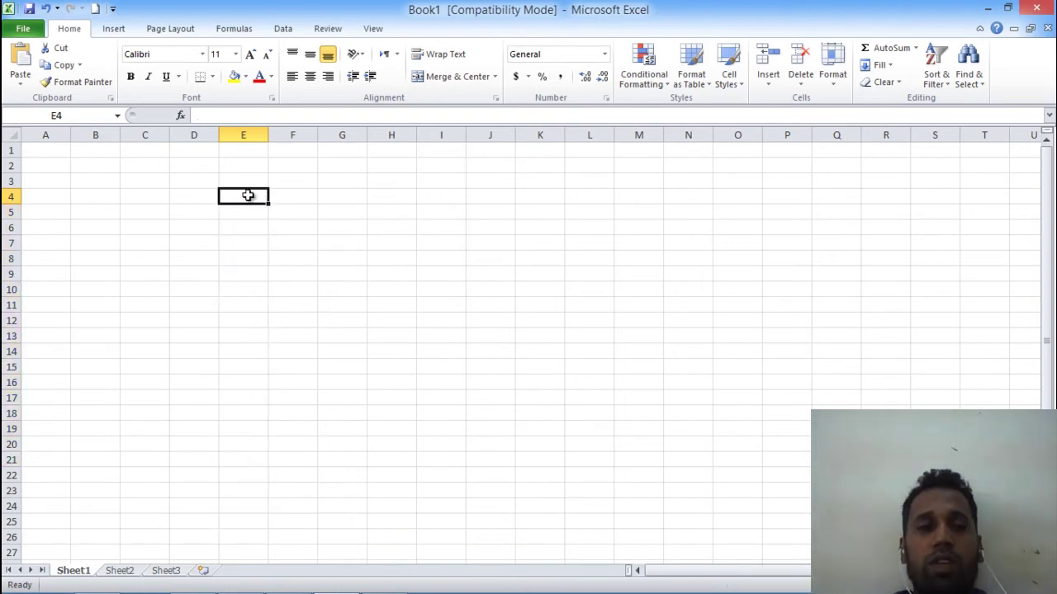
type("mon")
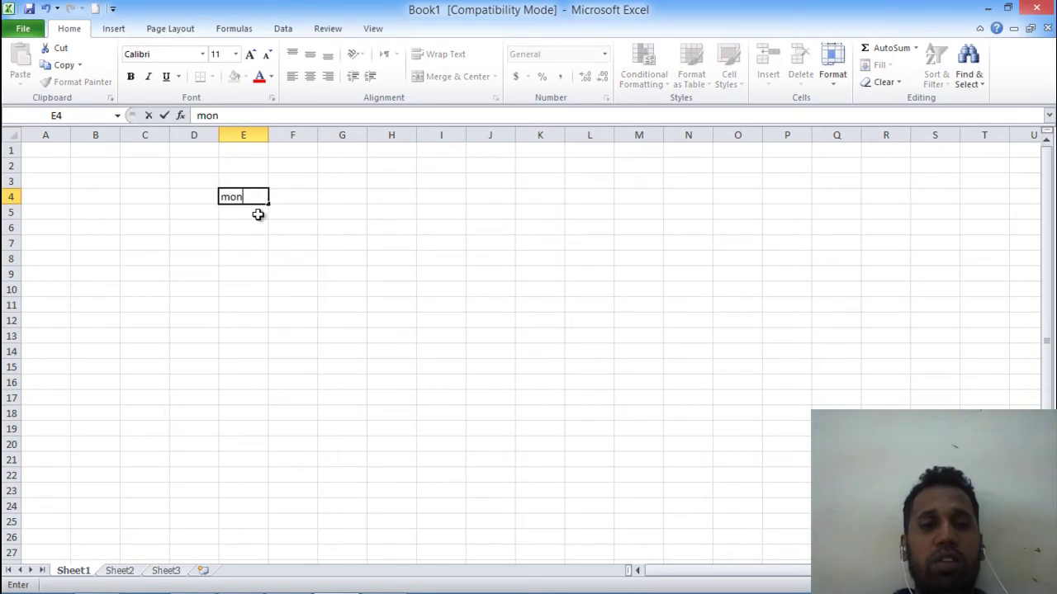
key("Return")
left_click(260, 201)
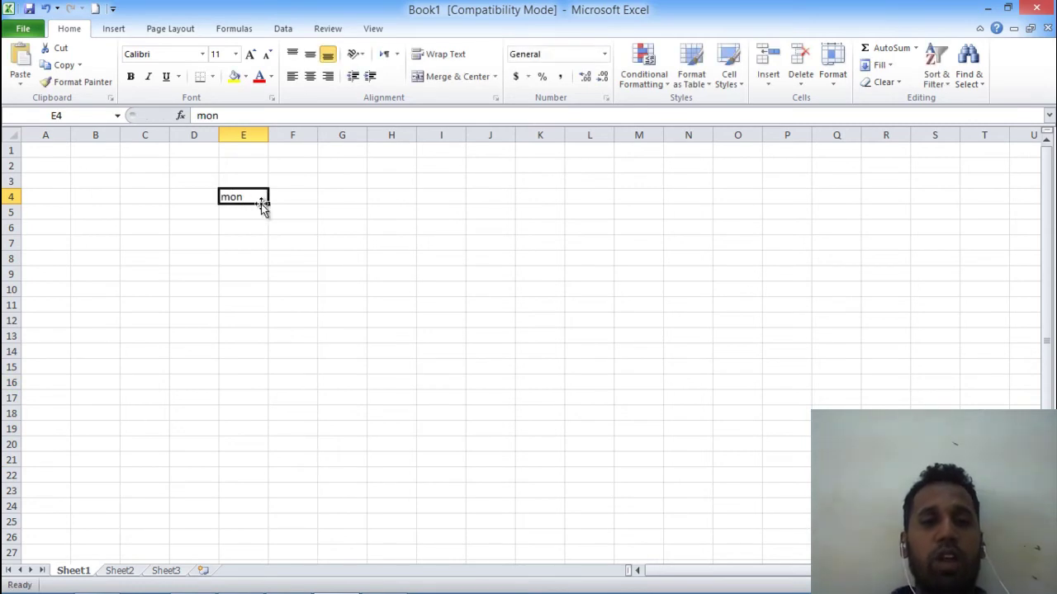
left_click_drag(269, 203, 570, 204)
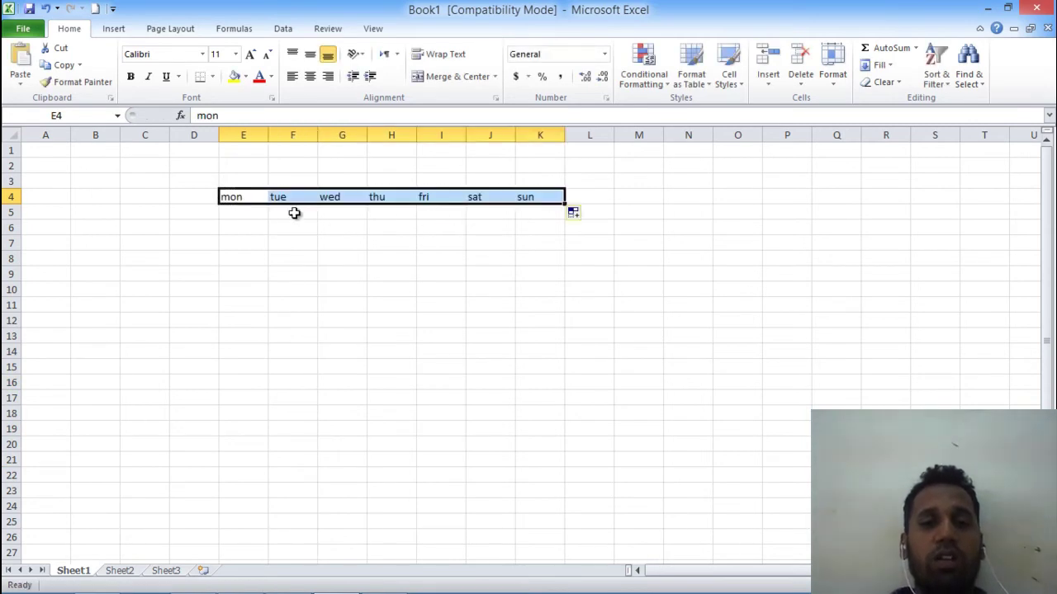
Replace the abbreviated weekdays with abbreviated months autofilled along the row from "jan" in E4 to K4.
key("Delete")
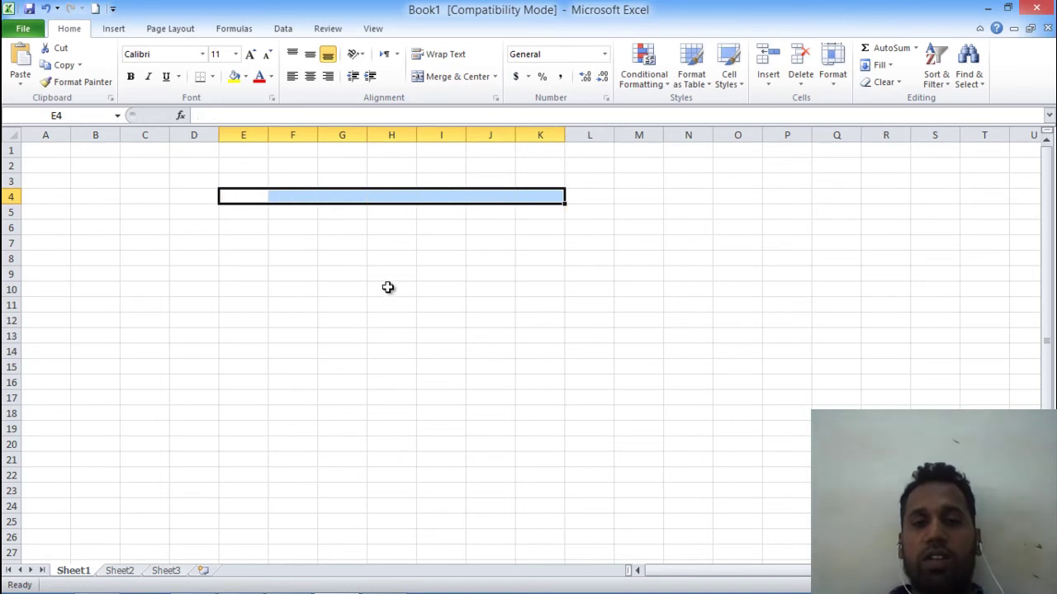
left_click(270, 227)
left_click(244, 196)
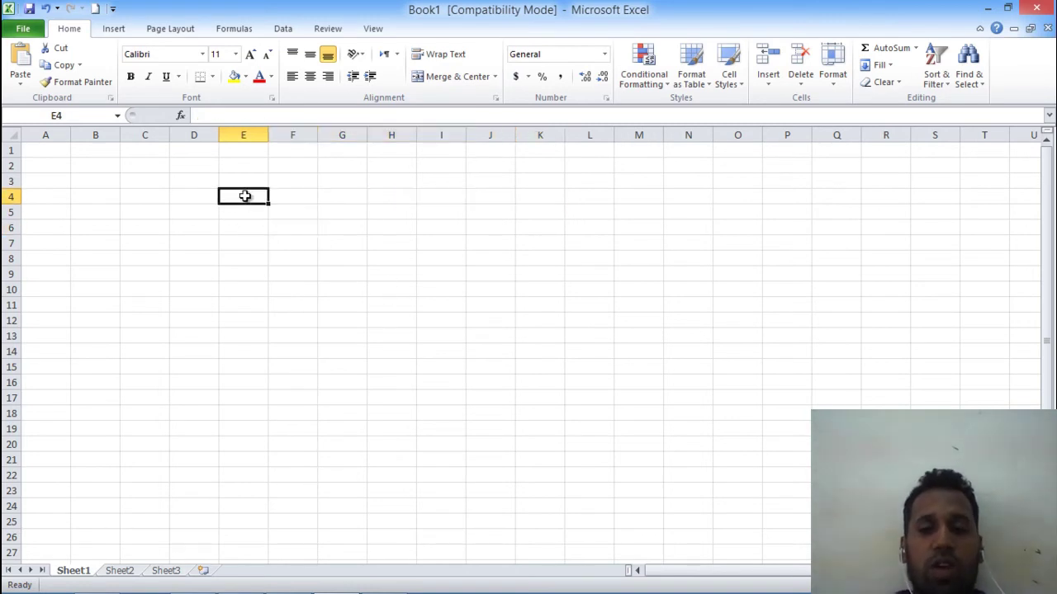
type("jan")
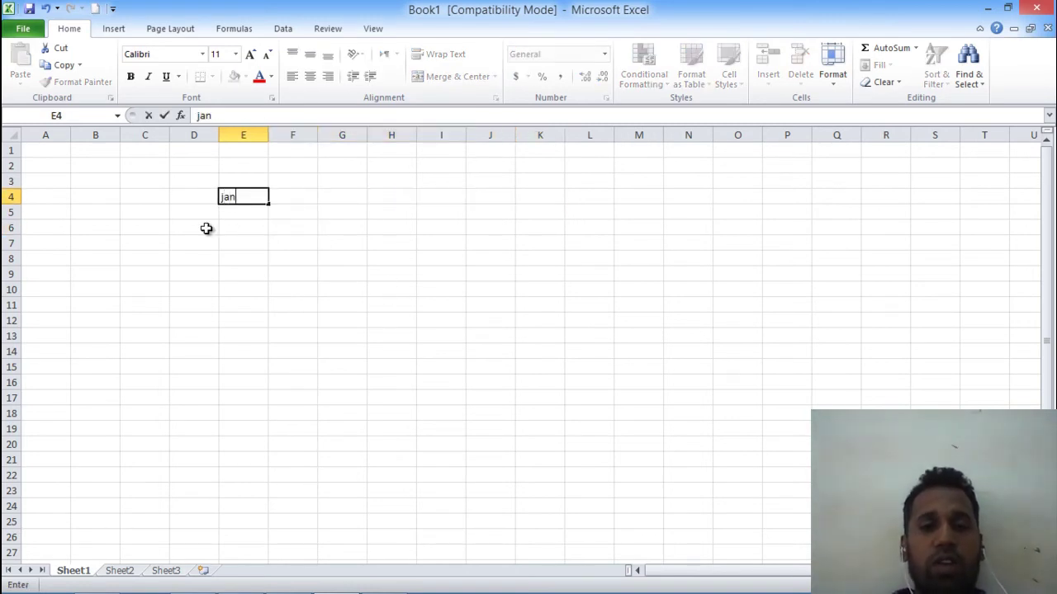
left_click(248, 217)
left_click(256, 202)
left_click_drag(269, 203, 566, 195)
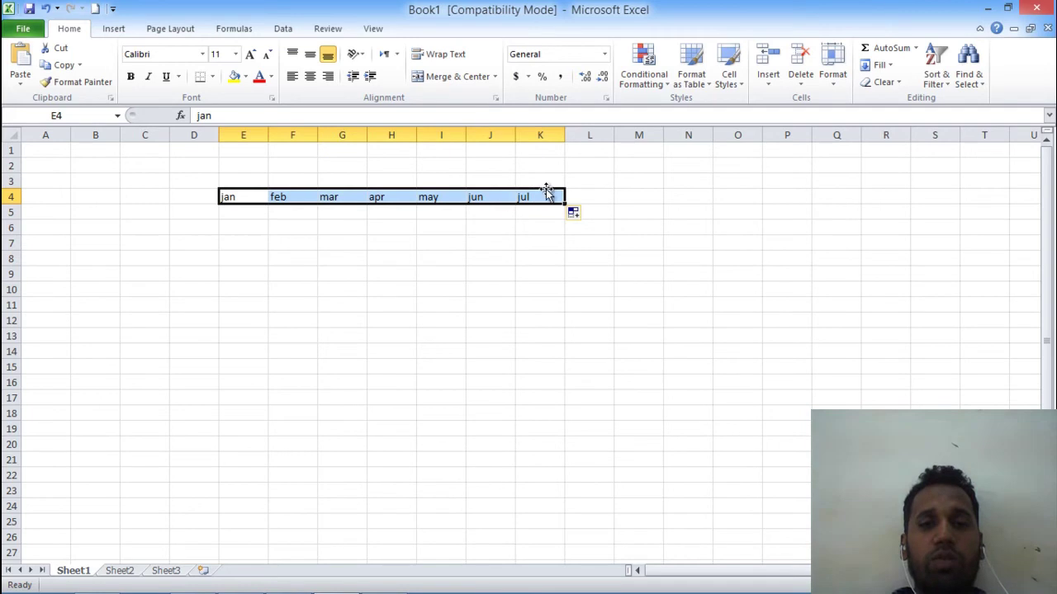
Autofill the months from "apr" in H4 down the column to H11 and up to H2.
left_click(378, 196)
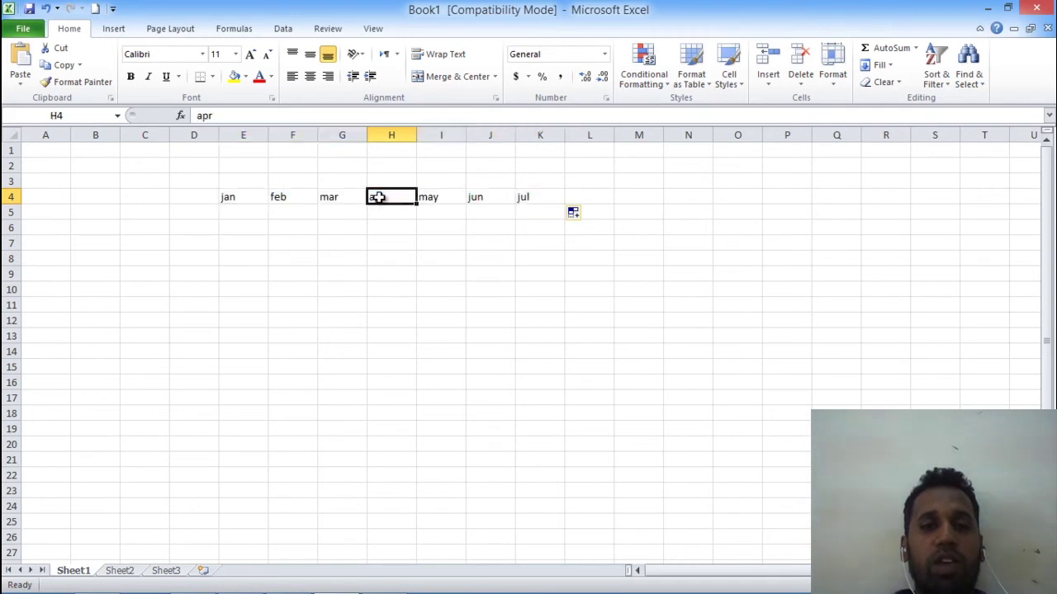
left_click_drag(419, 207, 402, 312)
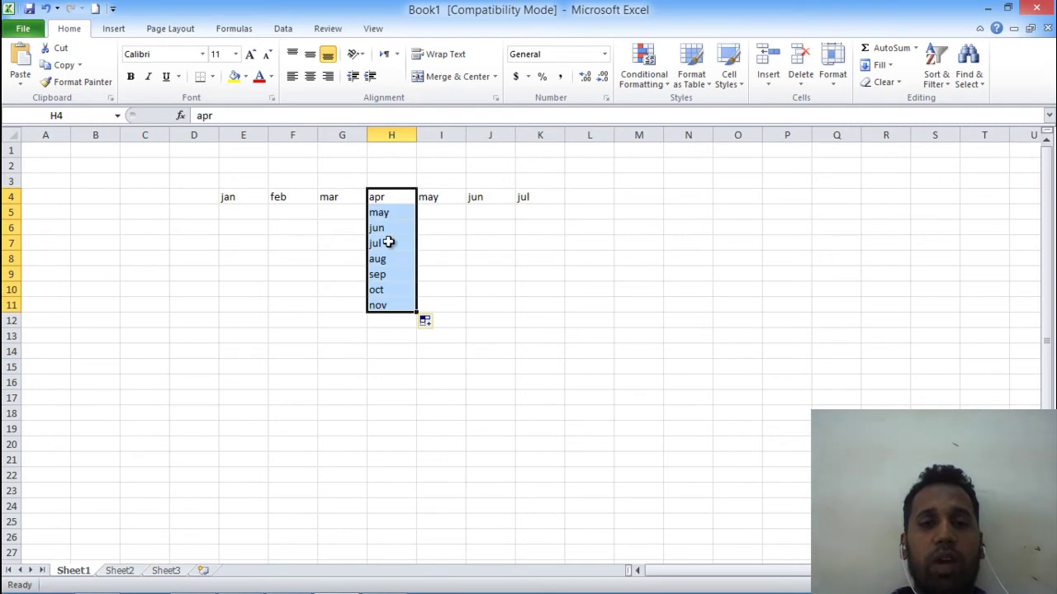
left_click(398, 199)
left_click_drag(419, 203, 413, 157)
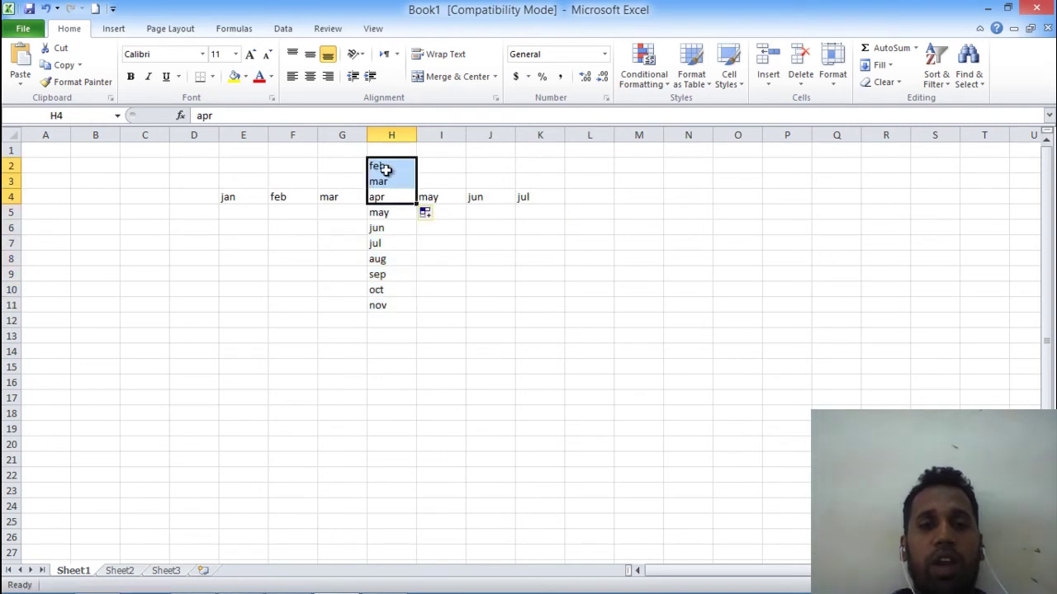
Delete all the month entries from the range E2 to K11.
key("ctrl+a")
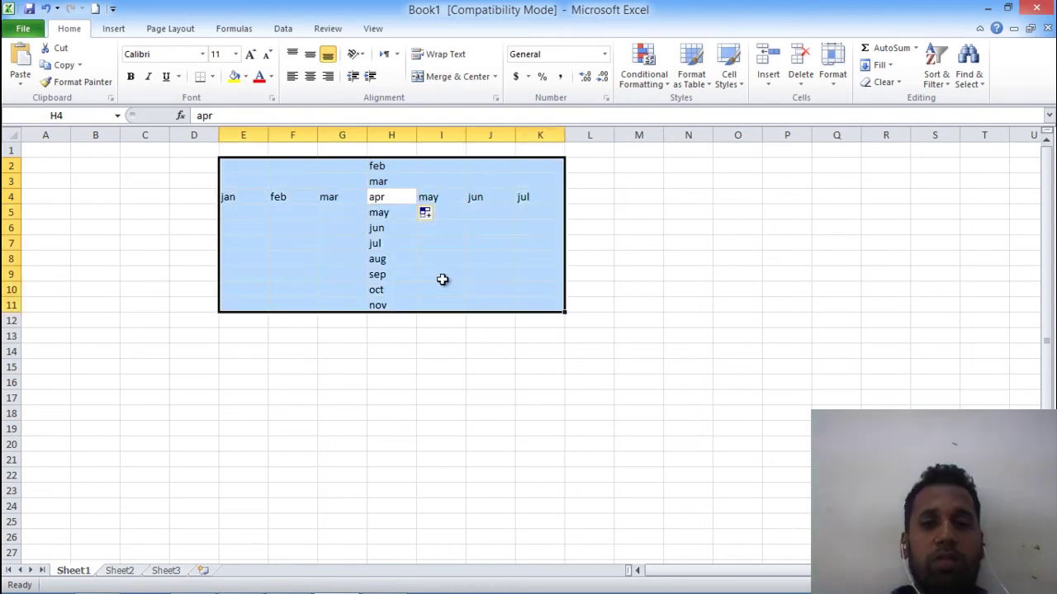
key("Delete")
left_click(295, 213)
Enter the times 8:30 in cell D4 and 8:45 in D5, and autofill the 15-minute series down to D18.
left_click(146, 185)
left_click_drag(182, 210, 184, 203)
left_click(185, 201)
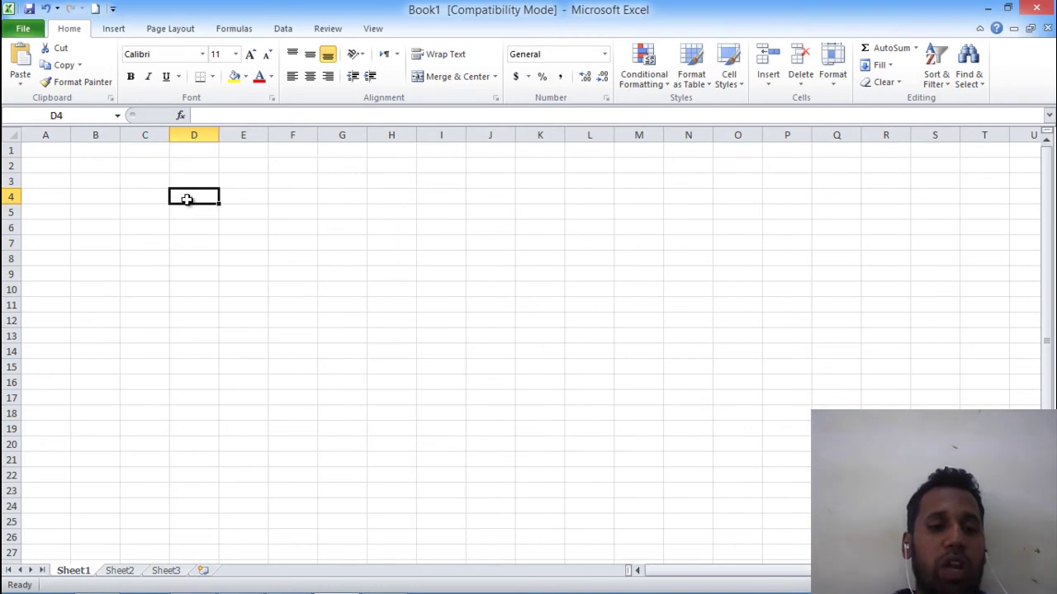
type("8")
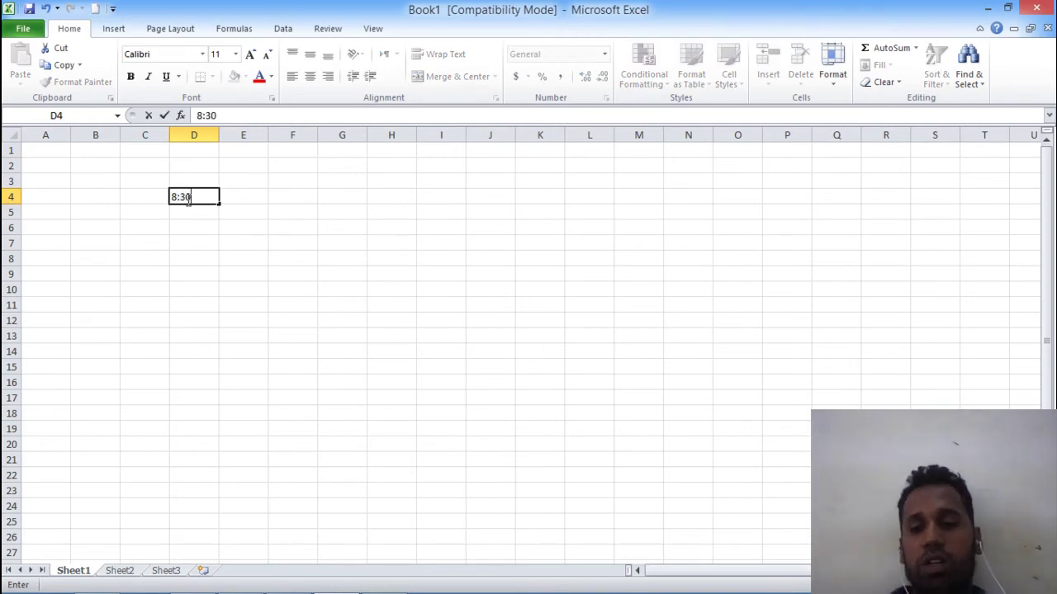
type(":30")
key("Return")
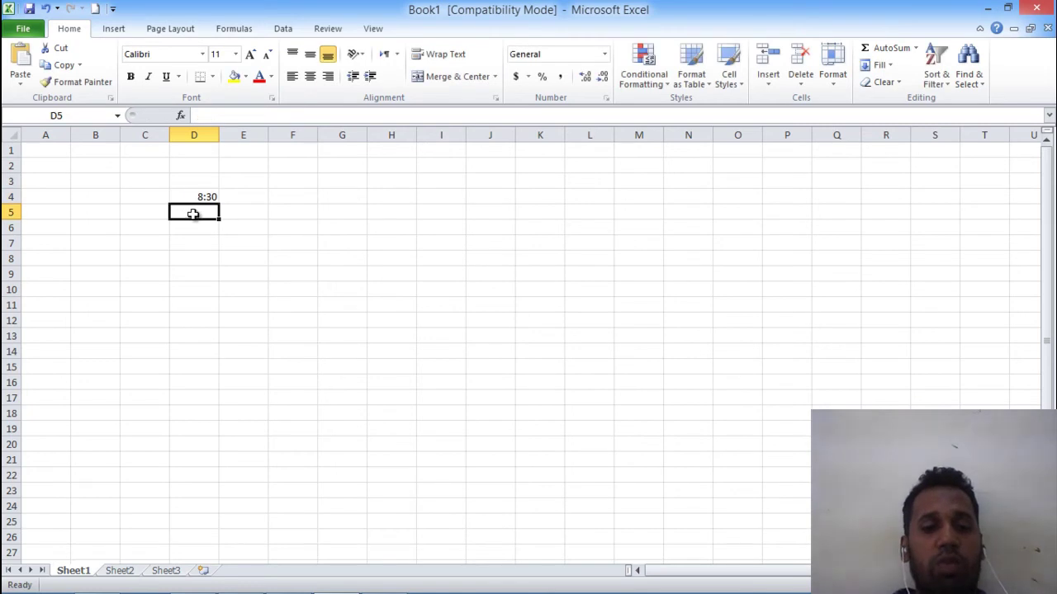
type("2")
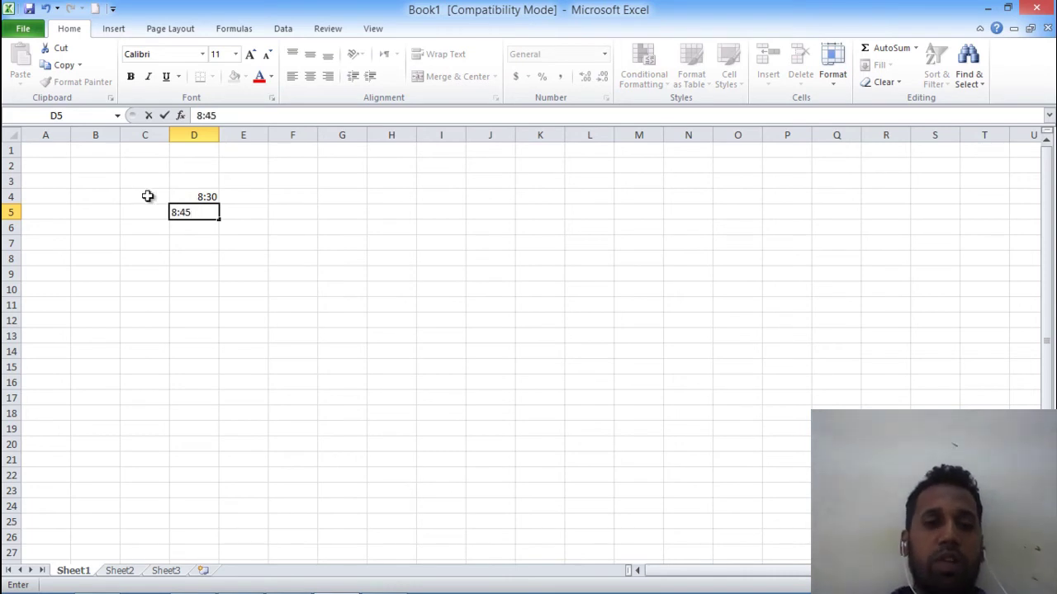
left_click(245, 241)
left_click_drag(199, 196, 208, 416)
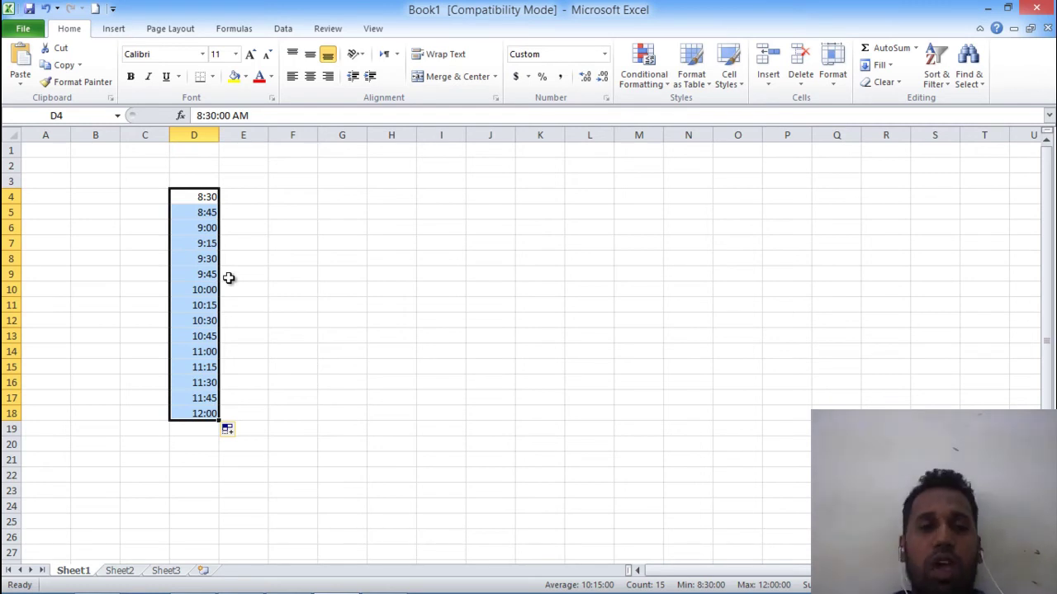
Delete the time series from cells D4 to D18.
key("Delete")
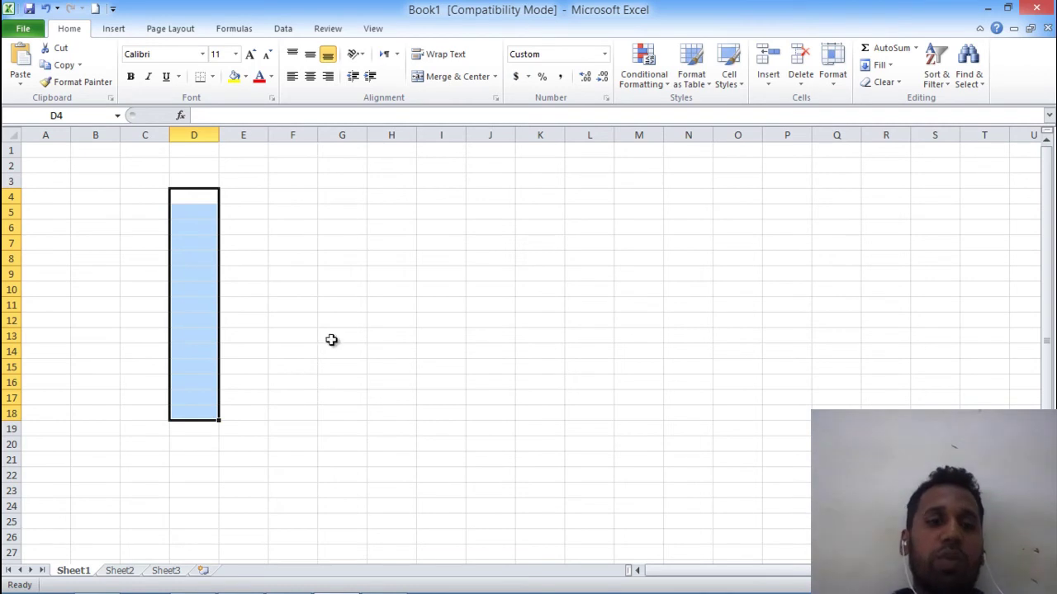
mouse_move(215, 589)
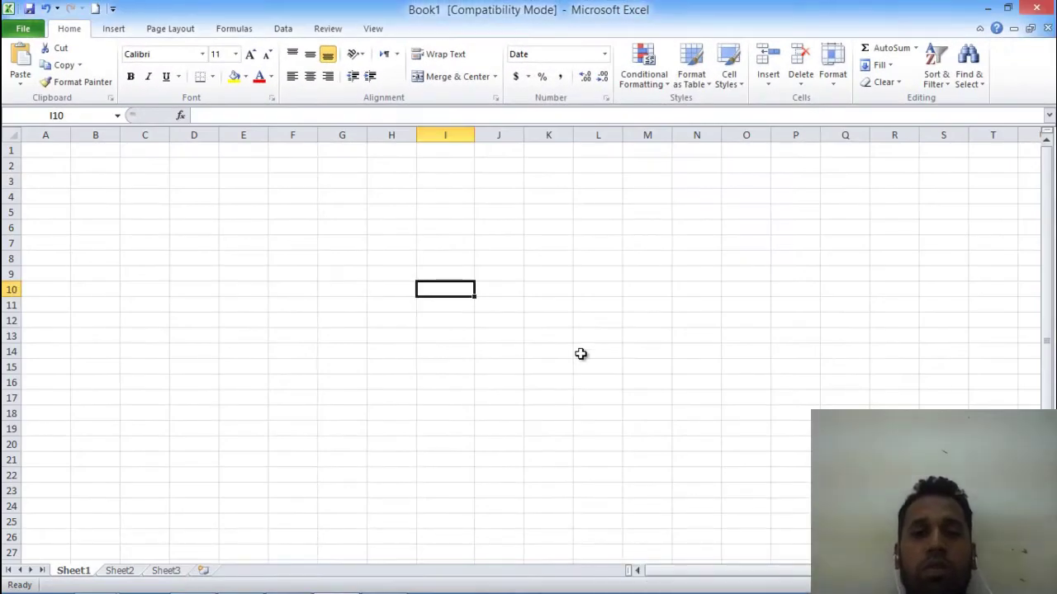
left_click(454, 230)
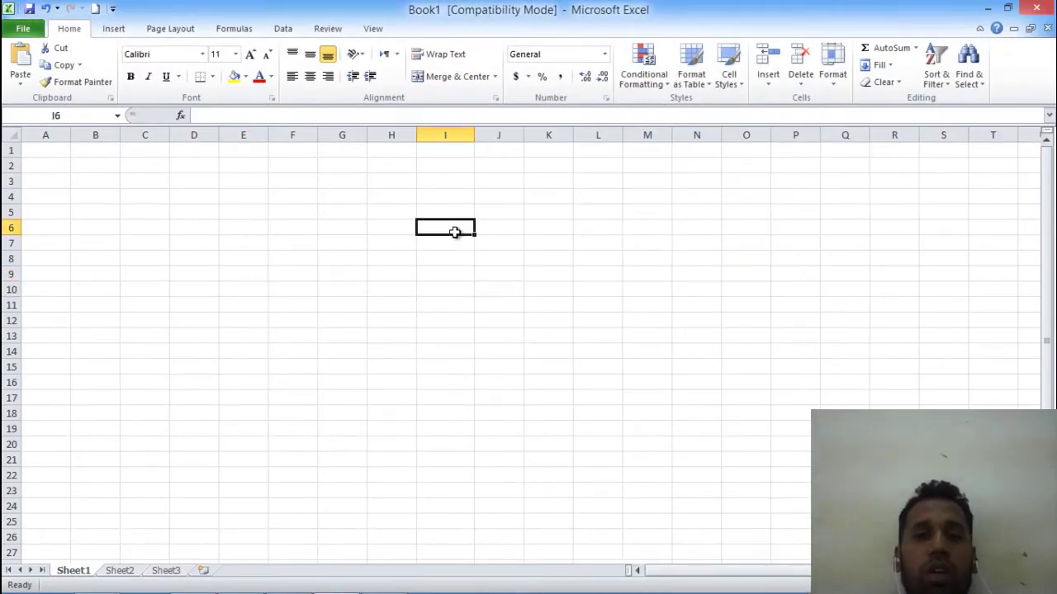
Enter the date 5/5/2012 with slashes in cell F4.
left_click(288, 195)
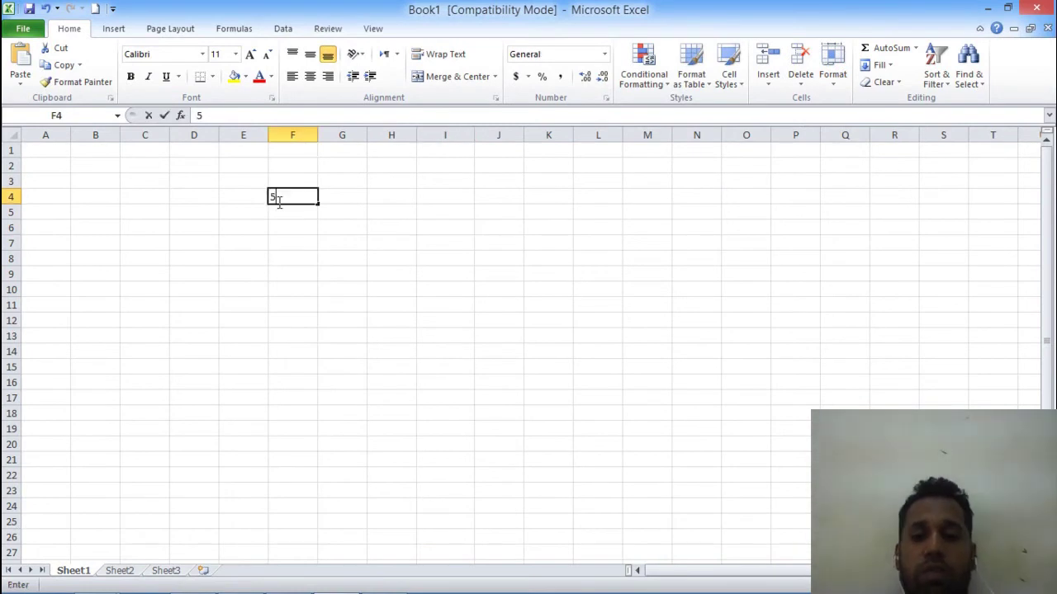
type("5/5")
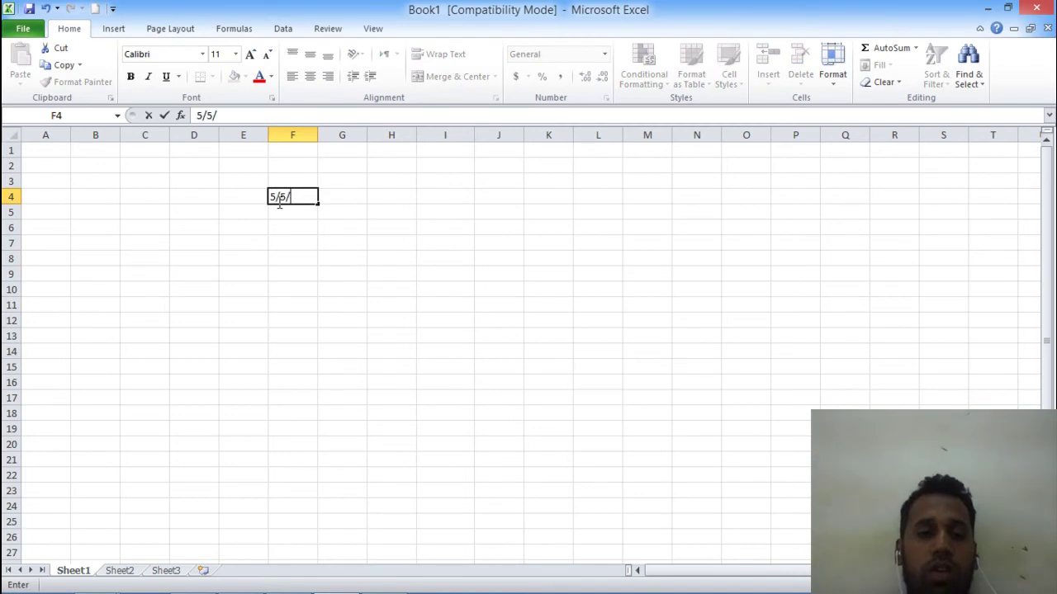
type("/2012")
key("Tab")
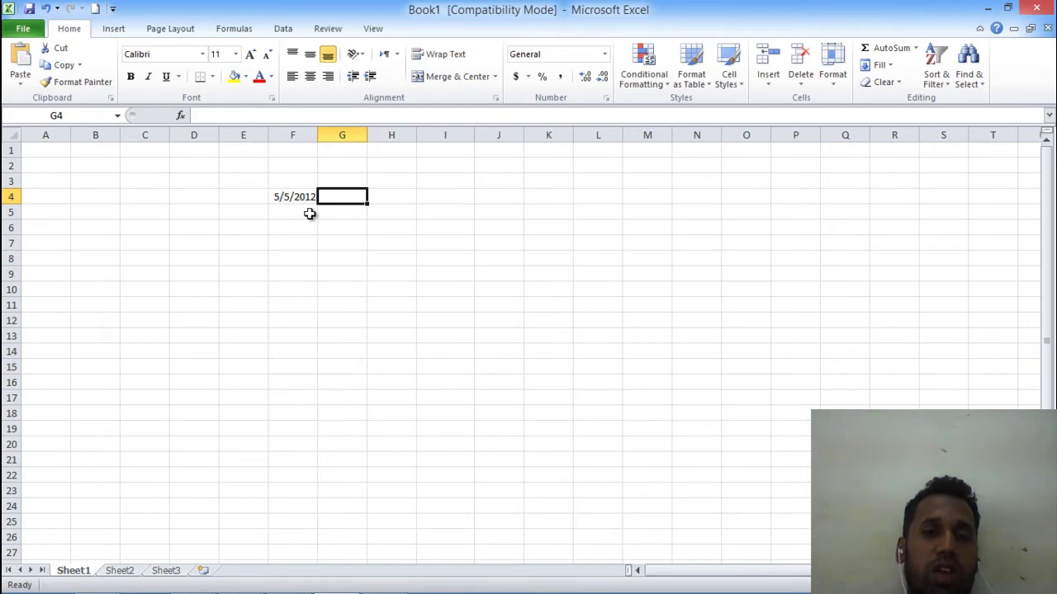
Enter the same date with hyphens, 5-5-2012, in cell F6.
left_click(295, 229)
type("5-5")
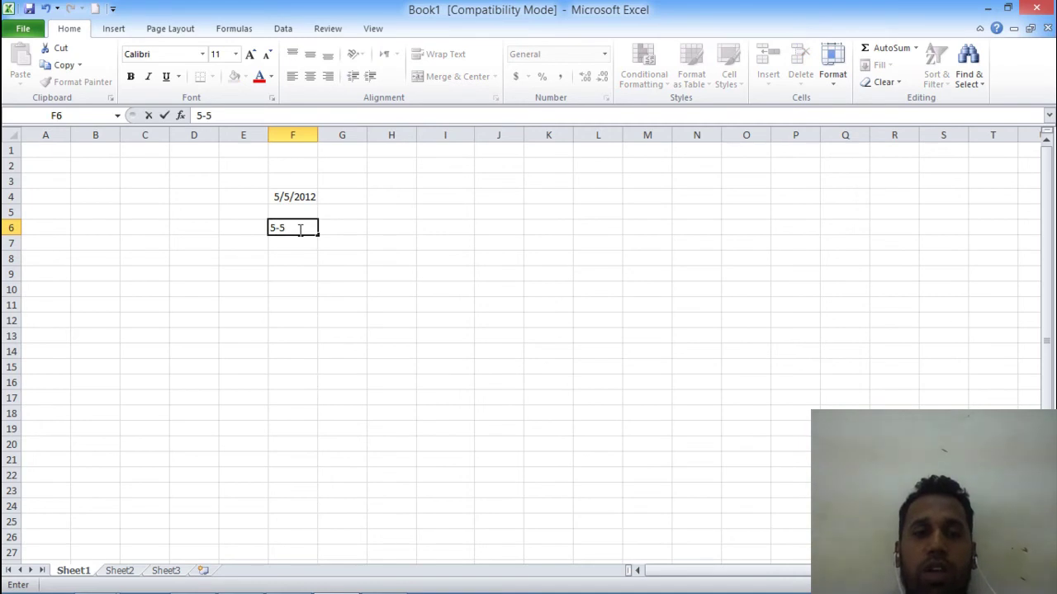
type("-2012")
key("Tab")
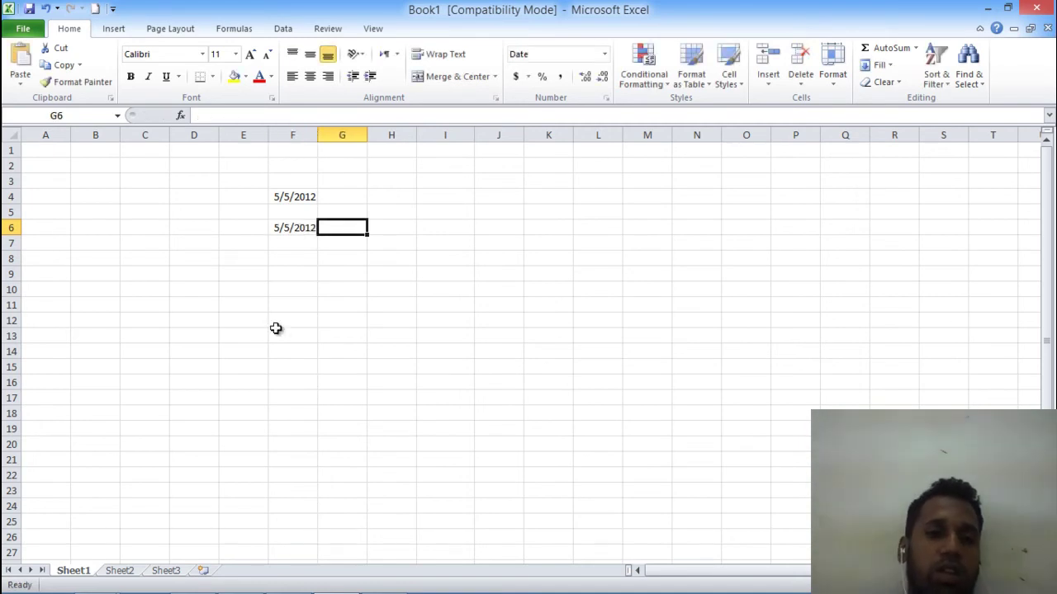
Examine the date format settings of cell F4, keeping the *3/14/2001 type, and select the date in F6.
left_click(292, 232)
left_click(294, 200)
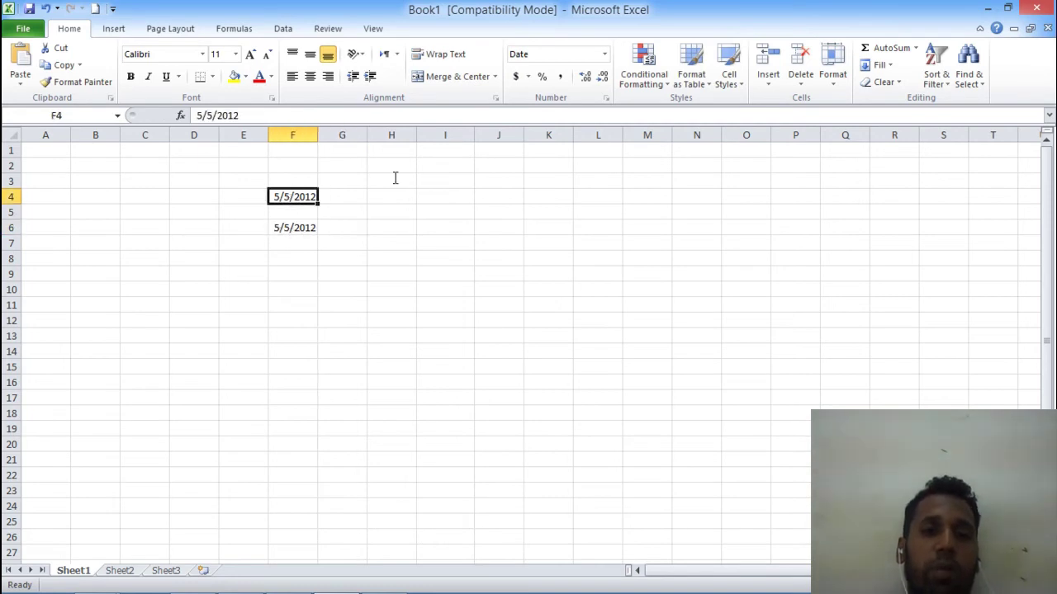
left_click(606, 98)
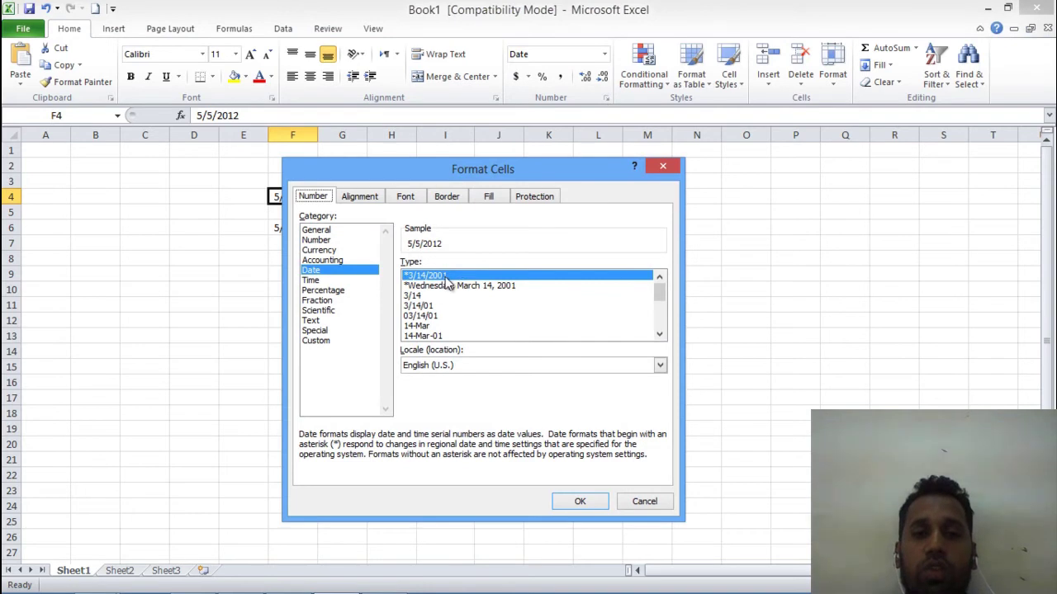
left_click(578, 501)
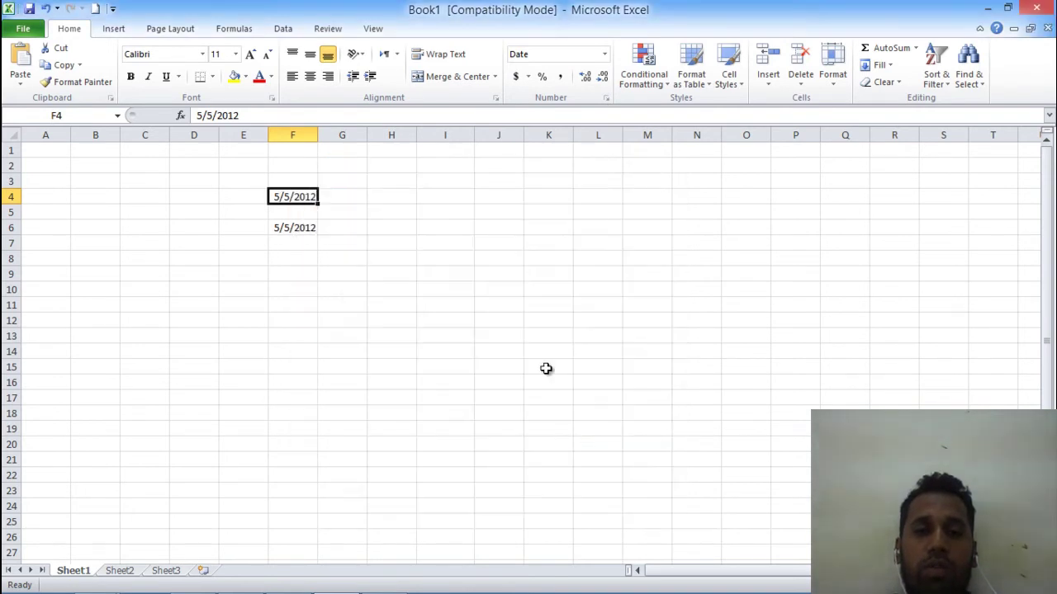
left_click(284, 226)
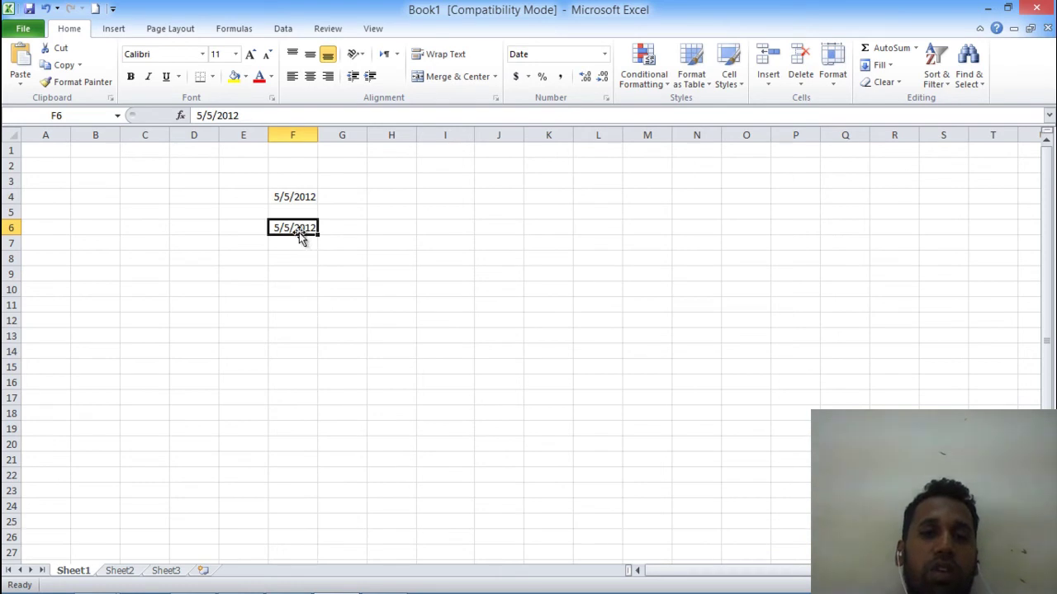
Enter the date 4-4-15 with hyphens and a two-digit year in cell F9.
left_click(290, 273)
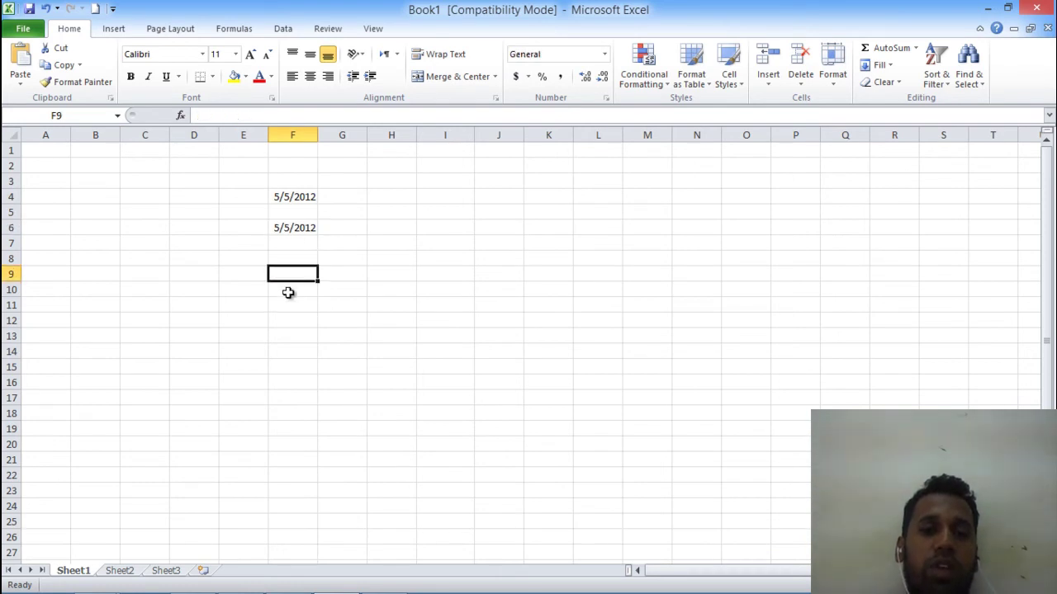
type("4-4-15")
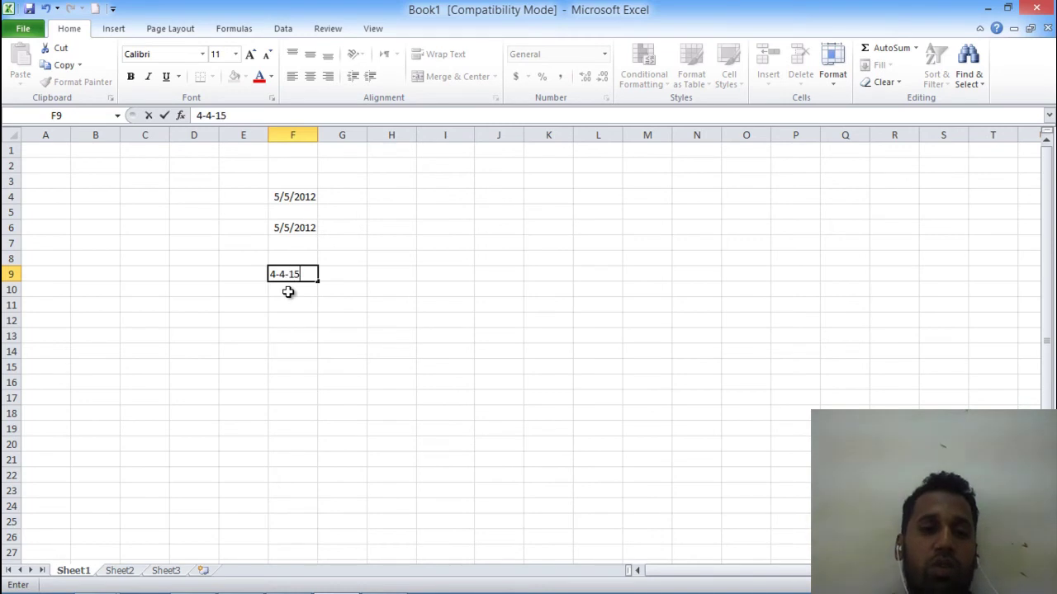
key("Tab")
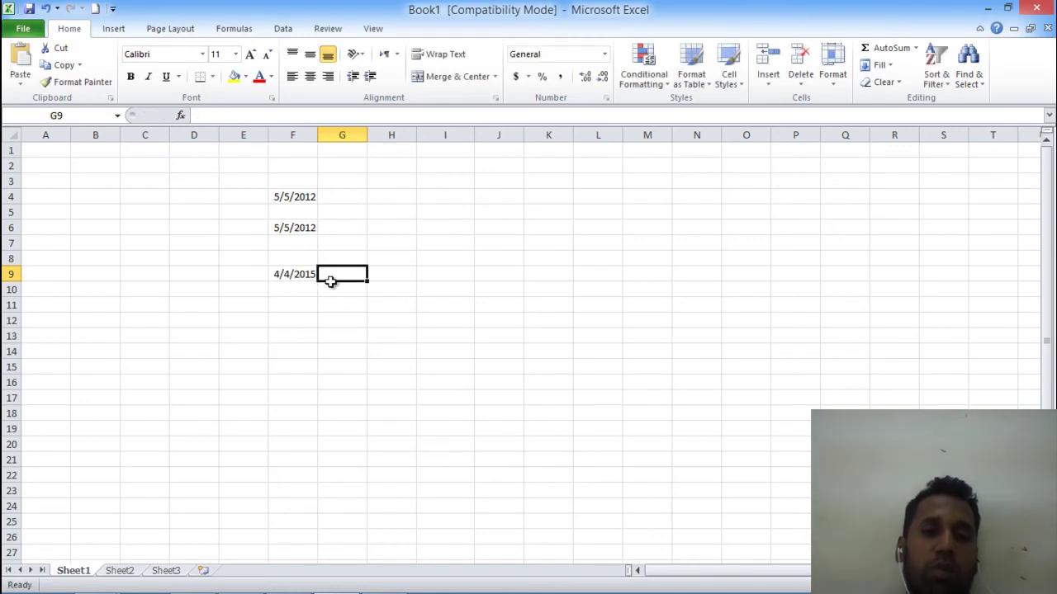
left_click(300, 332)
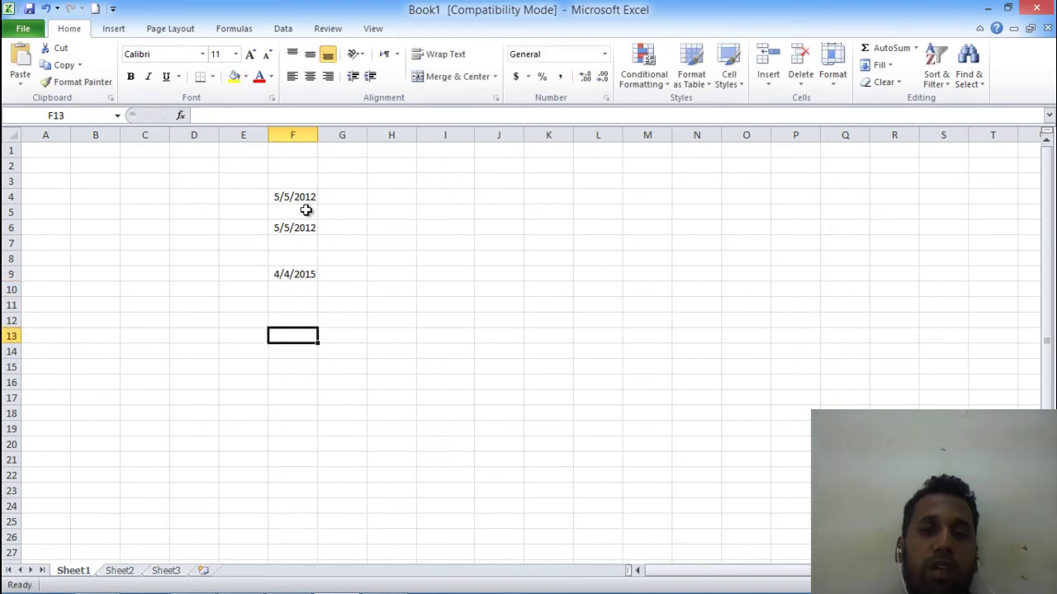
left_click_drag(303, 195, 292, 278)
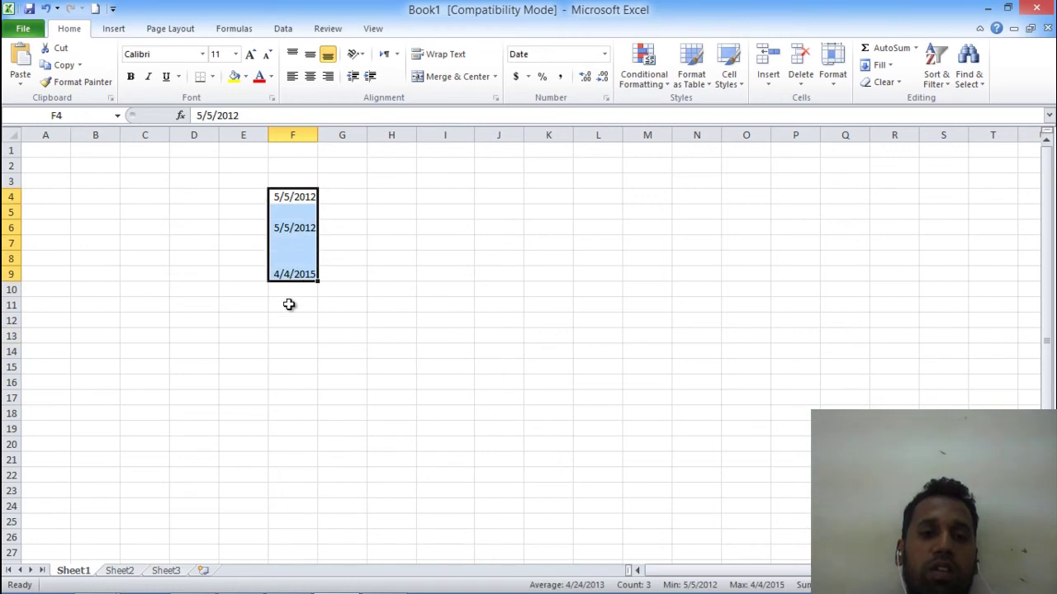
Enter the date 3-3-1990 in cell F12 and the date 2-3-80 in cell F14.
left_click(290, 322)
type("3-3-")
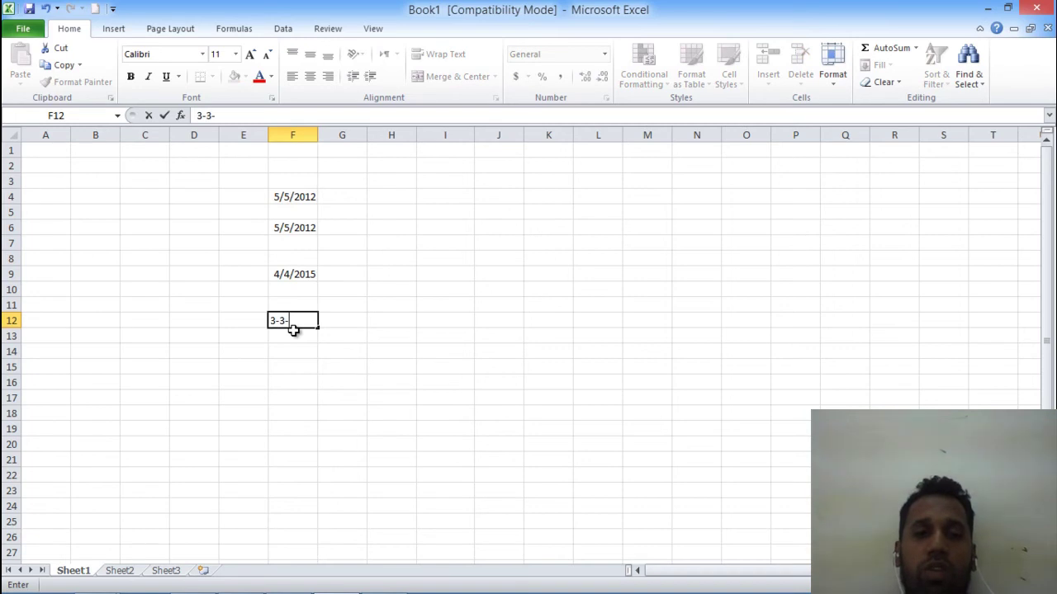
type("1990")
key("Tab")
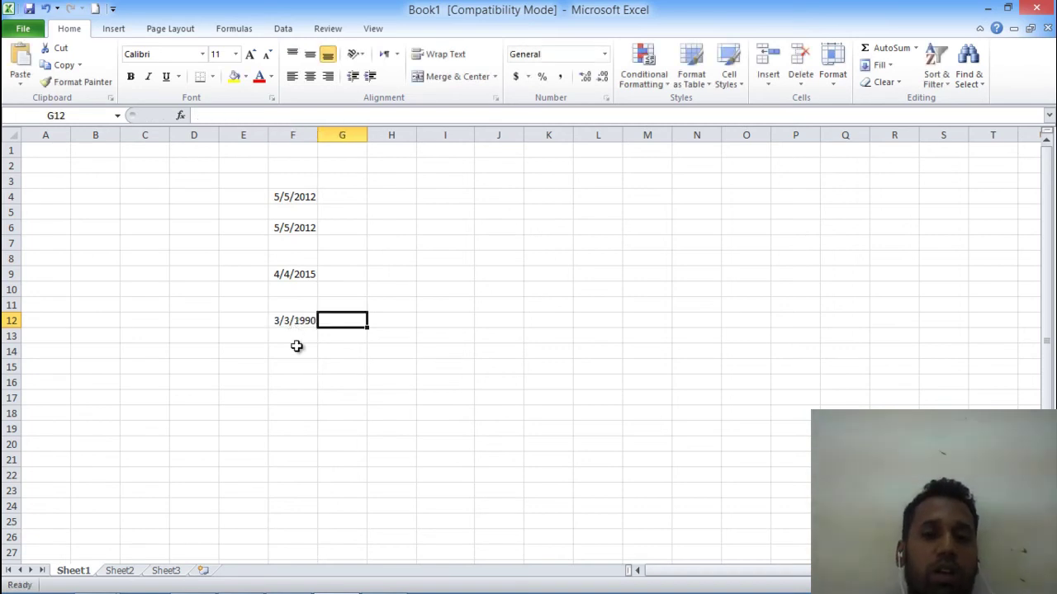
left_click(294, 352)
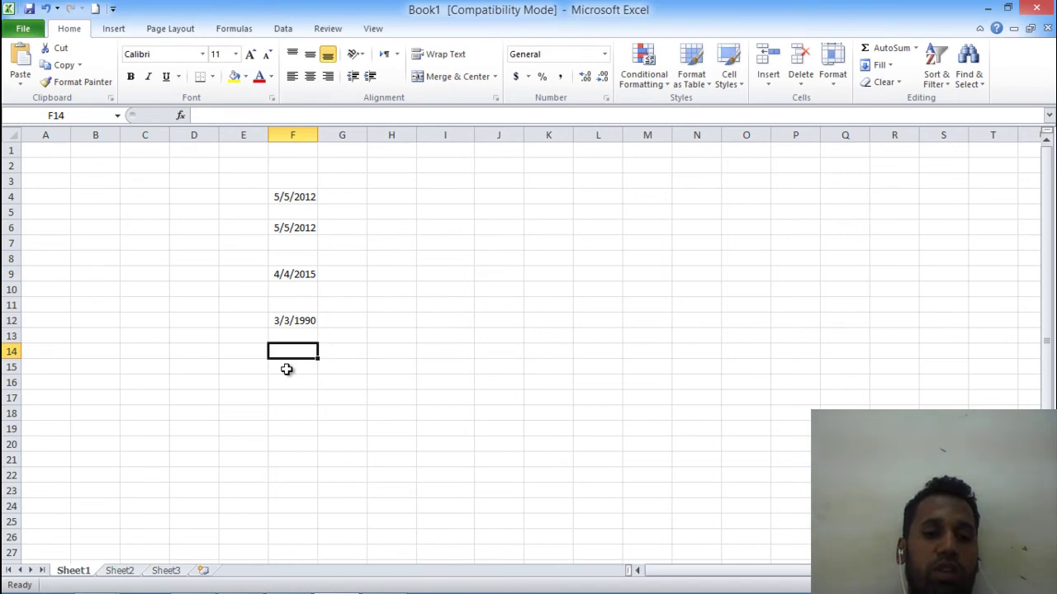
type("2-3-80")
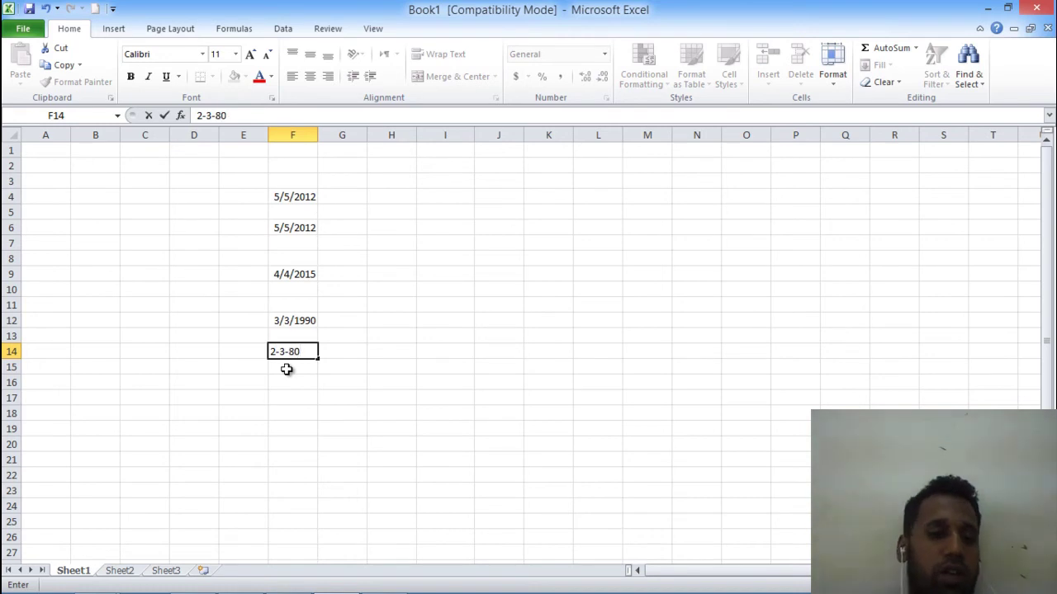
key("Tab")
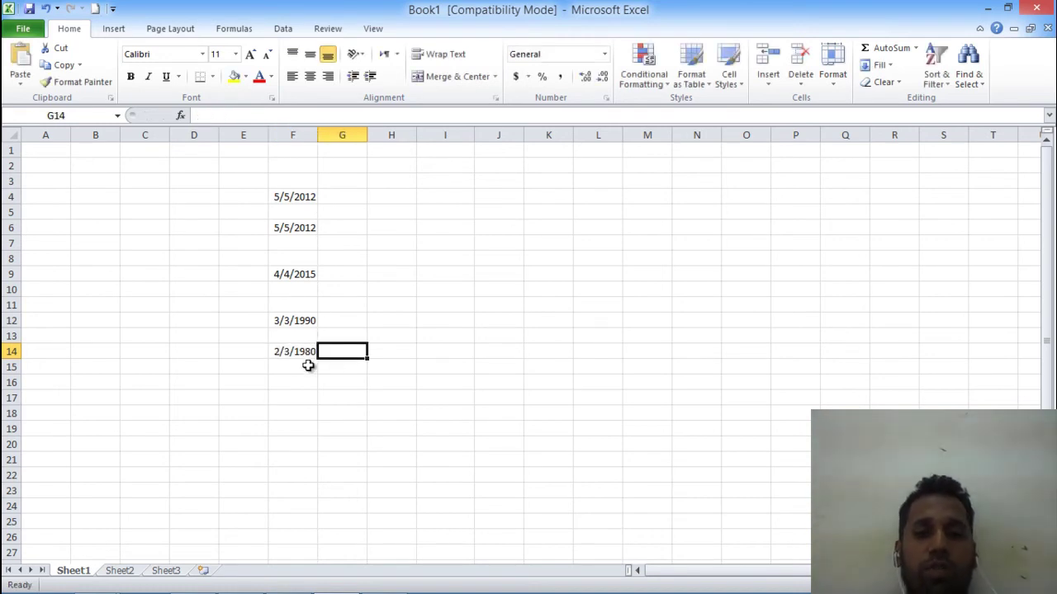
Delete the dates from cells F3 to F15.
left_click_drag(305, 184, 278, 378)
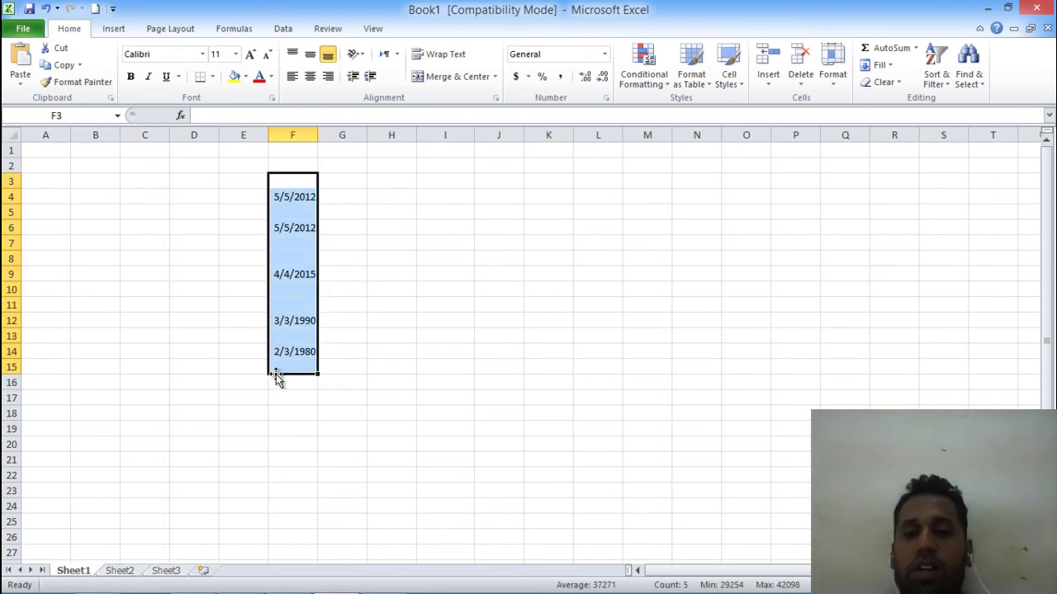
key("Delete")
left_click(293, 274)
Enter the time 2:30 pm in cell H9.
scroll(370, 229, "down", 1)
left_click(371, 229)
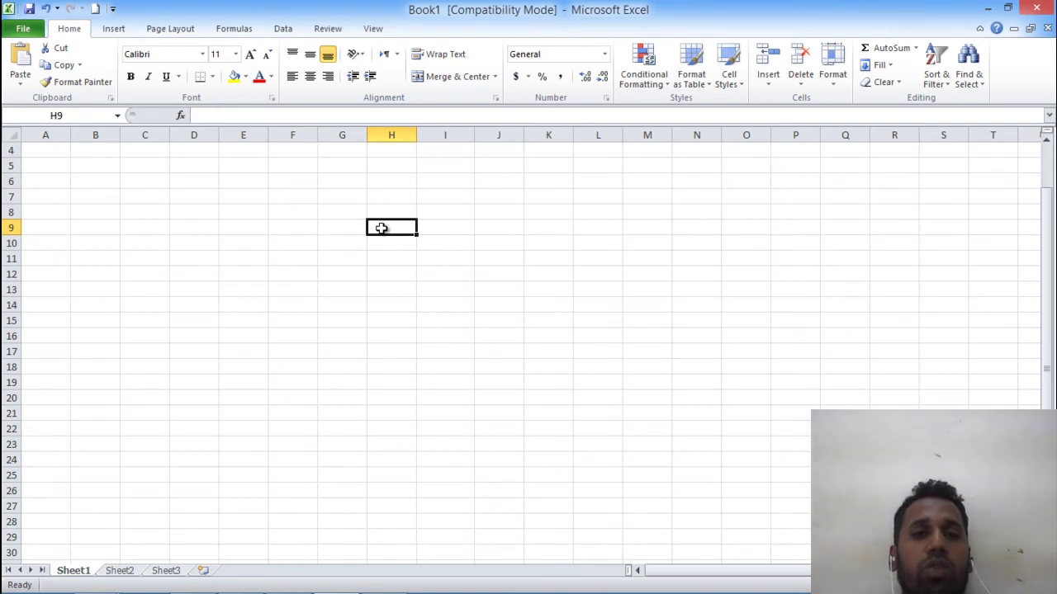
type("2")
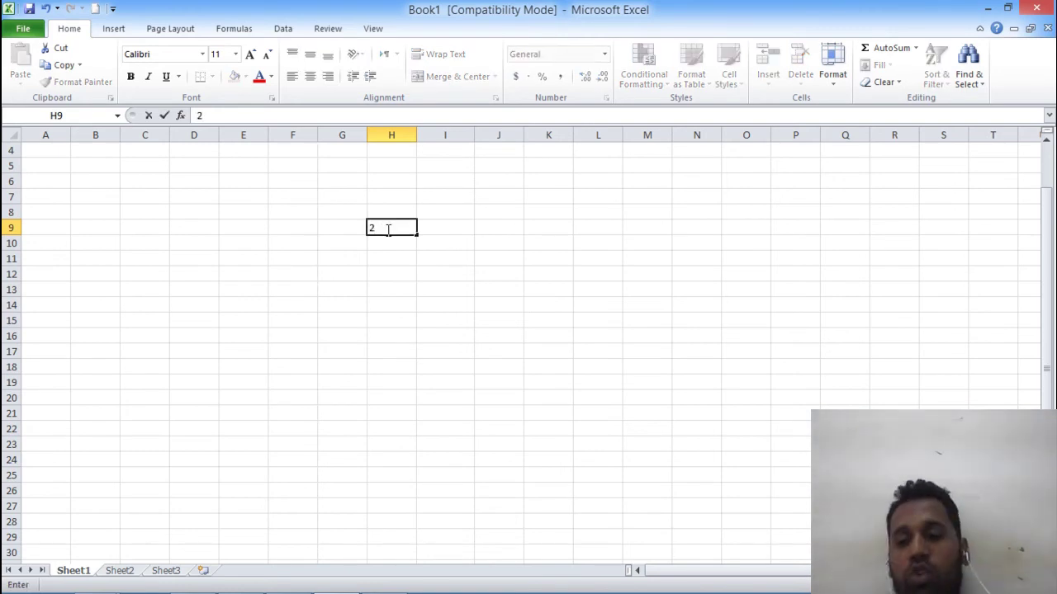
type(":30 p")
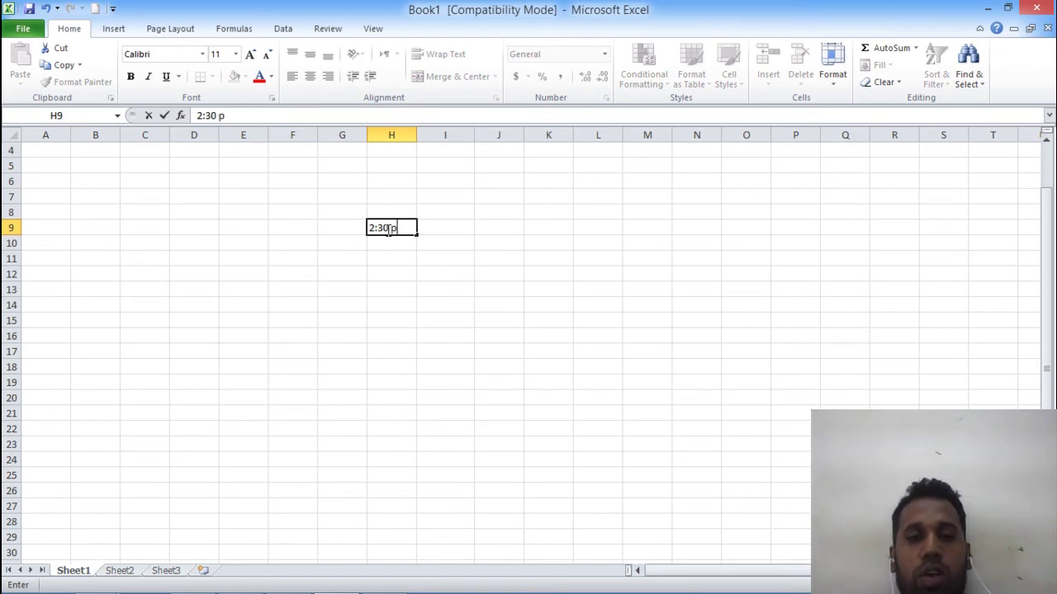
type("m")
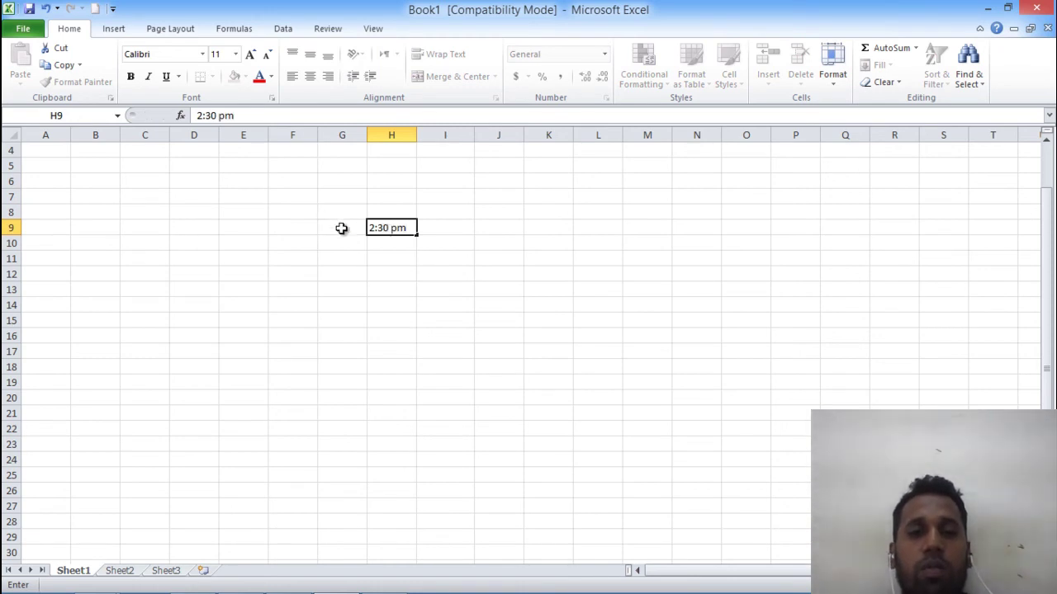
left_click(342, 227)
Autofill the time from H9 down to H26 and switch the fill option to Fill Formatting Only.
left_click(394, 235)
left_click_drag(416, 236, 401, 495)
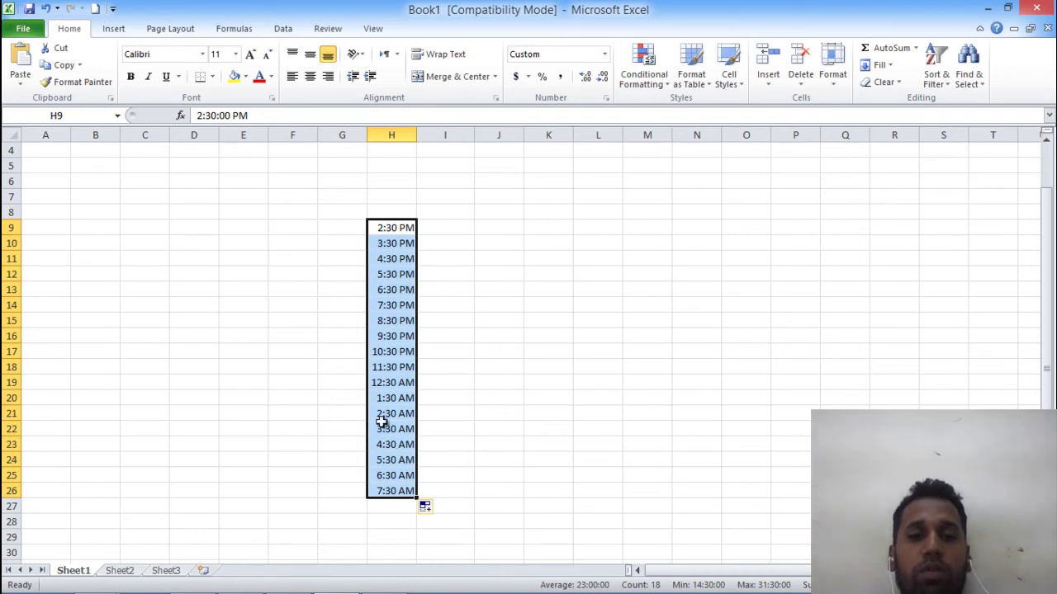
left_click(434, 510)
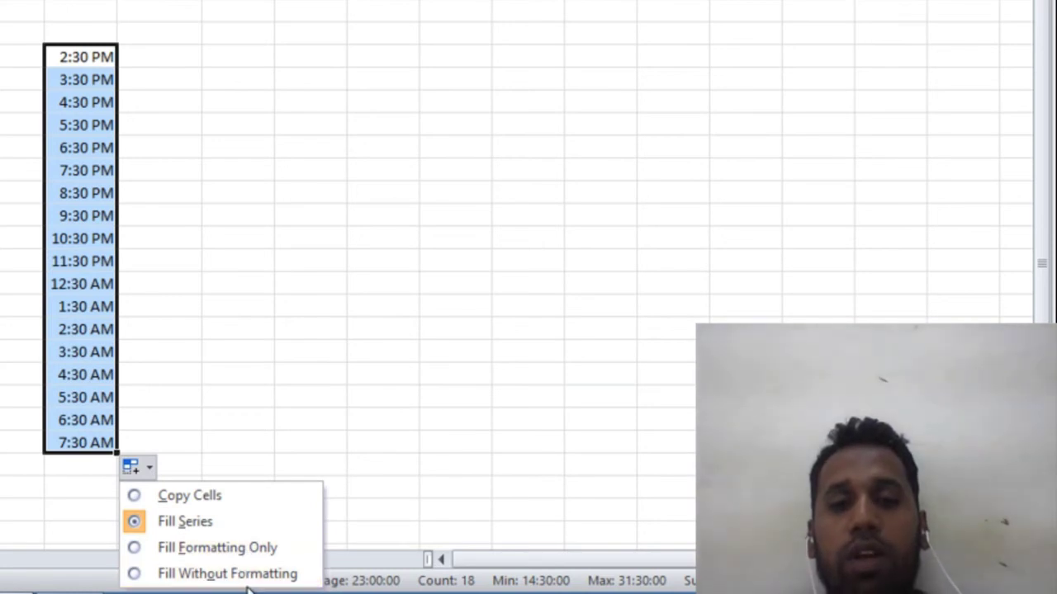
left_click(182, 551)
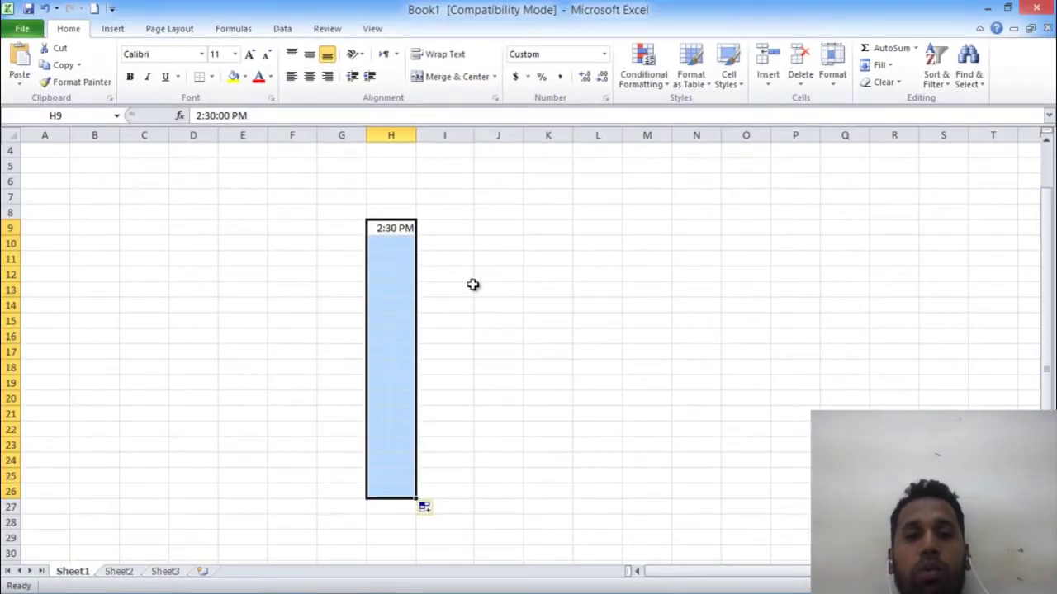
left_click(472, 284)
Enter the time 3:15 AM in cell H11 and the time 4:30 in cell H13.
left_click(392, 261)
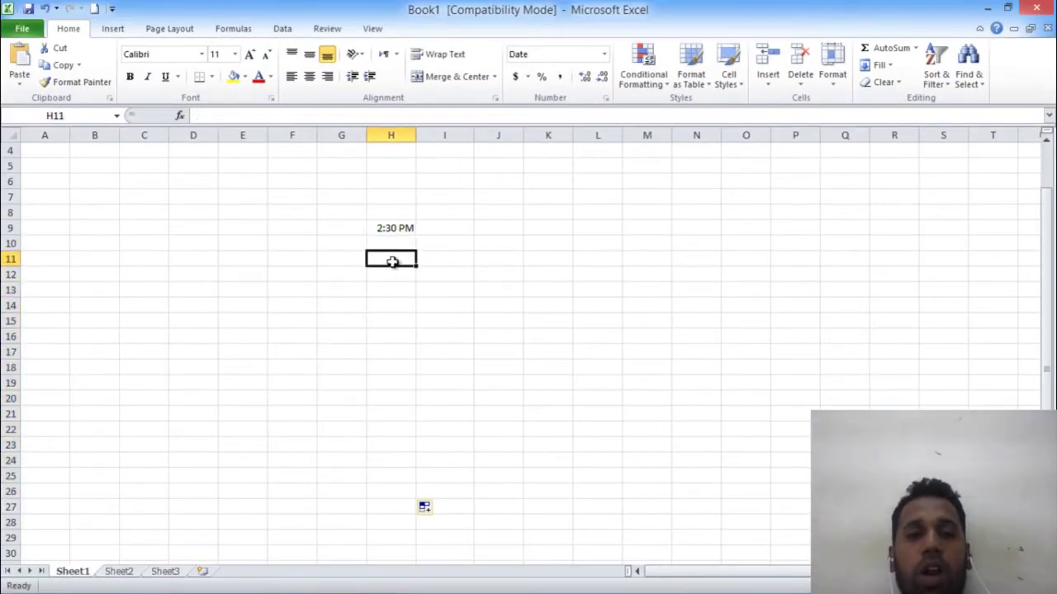
type("2")
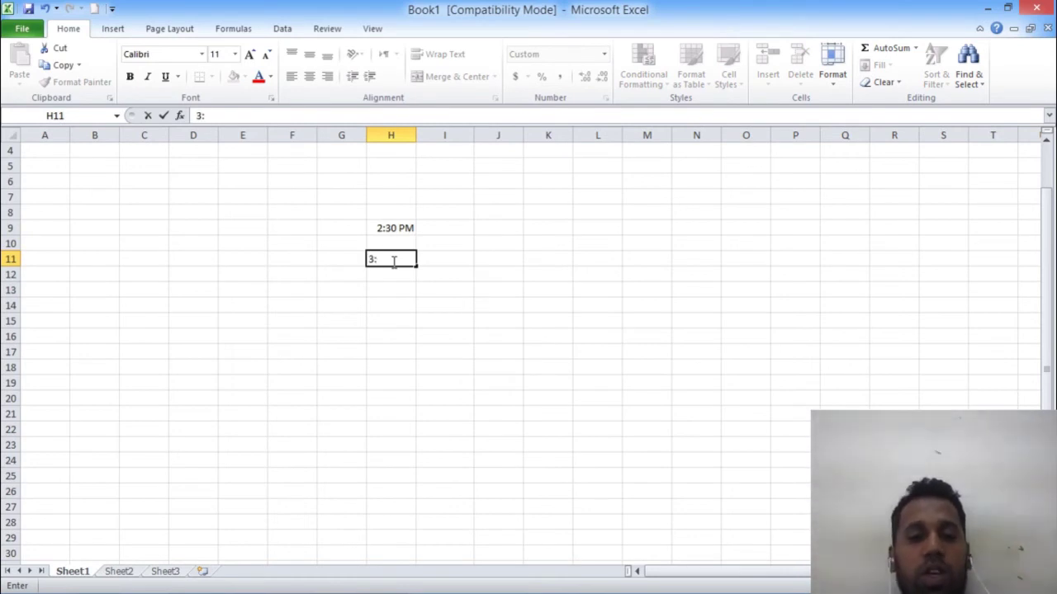
key("Tab")
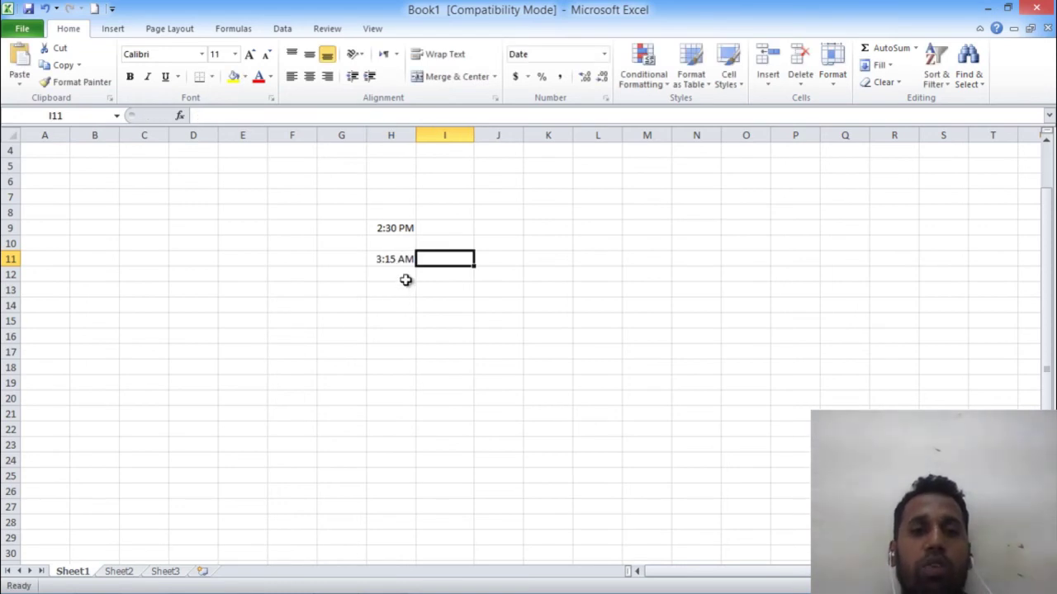
left_click(396, 290)
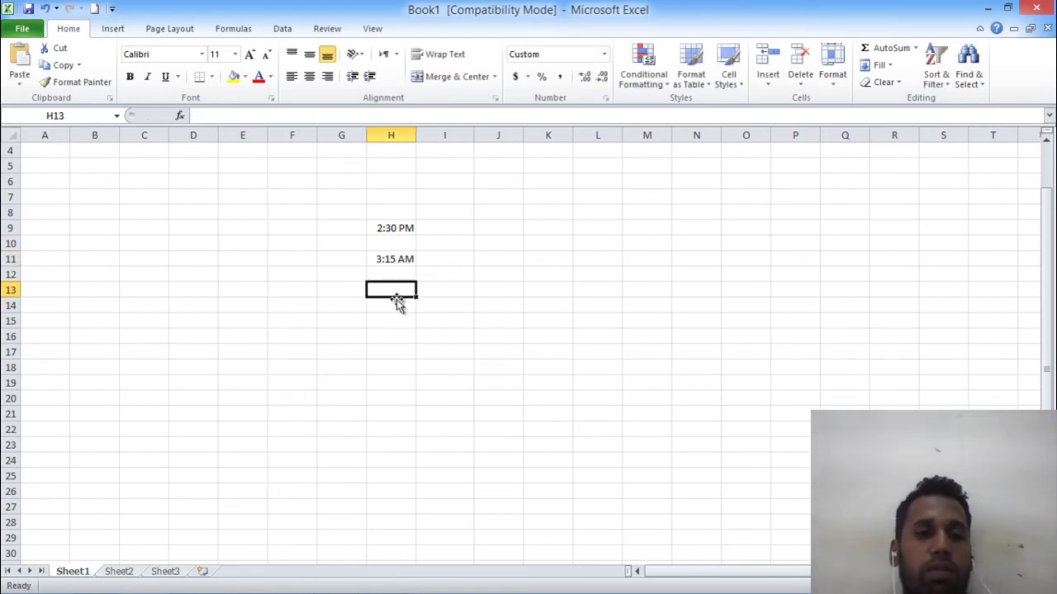
type("30")
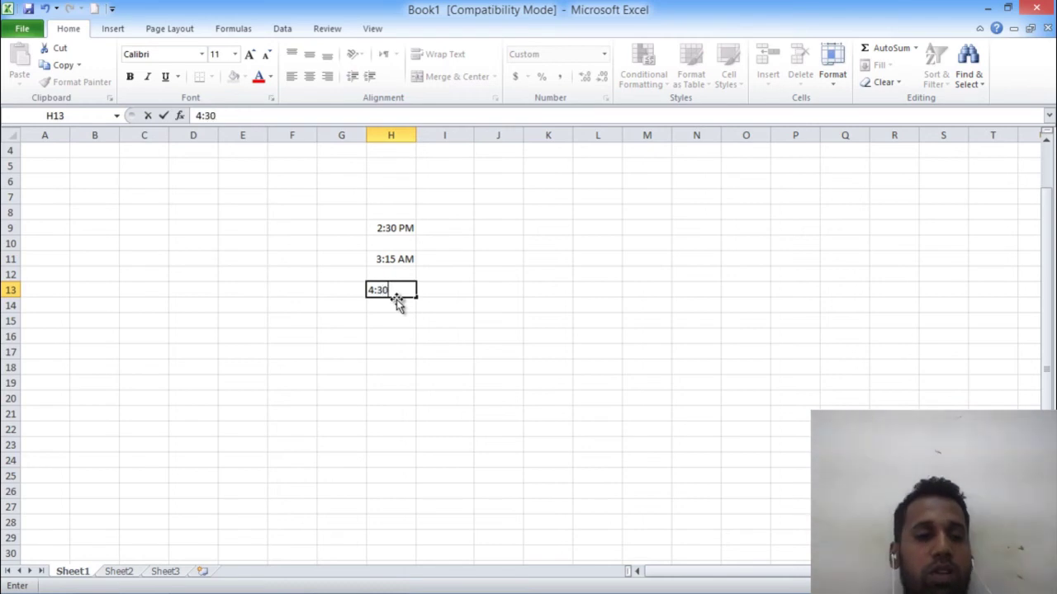
key("Tab")
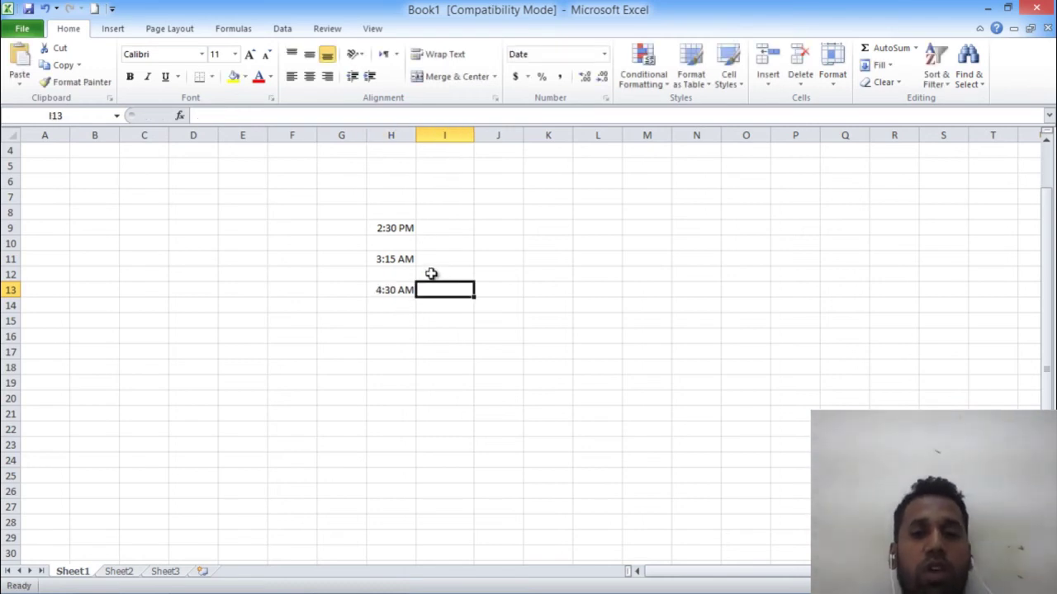
Delete the times from cells H7 to H17.
left_click_drag(388, 196, 414, 355)
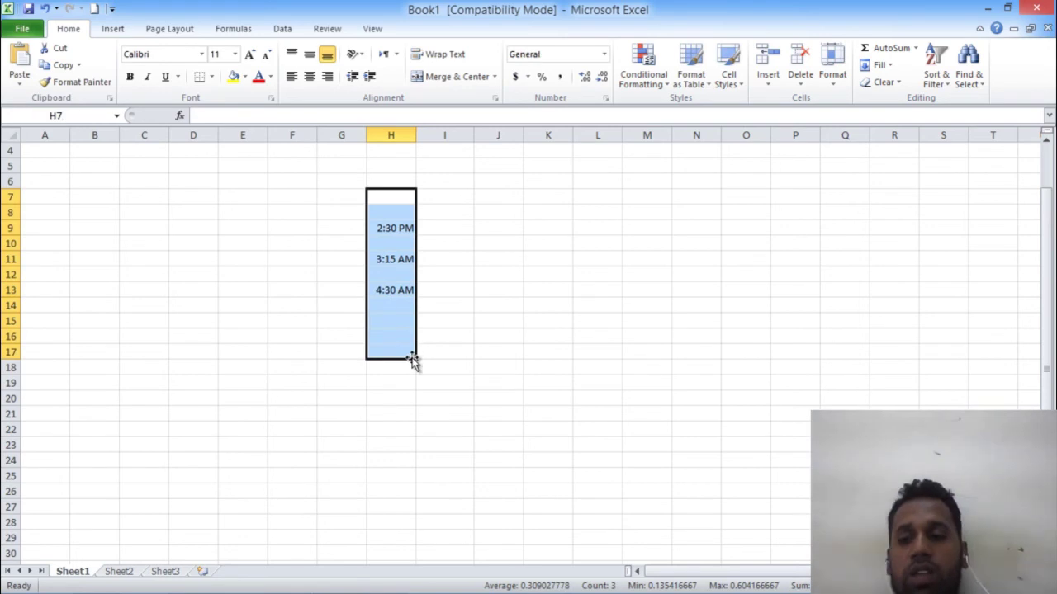
key("Delete")
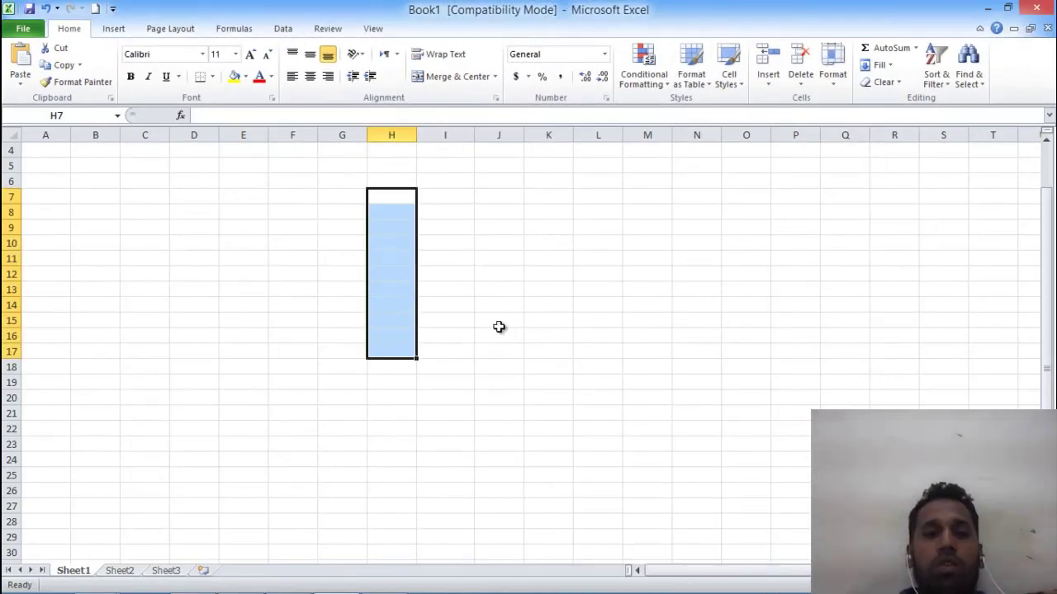
left_click(499, 326)
left_click(286, 255)
left_click(167, 240)
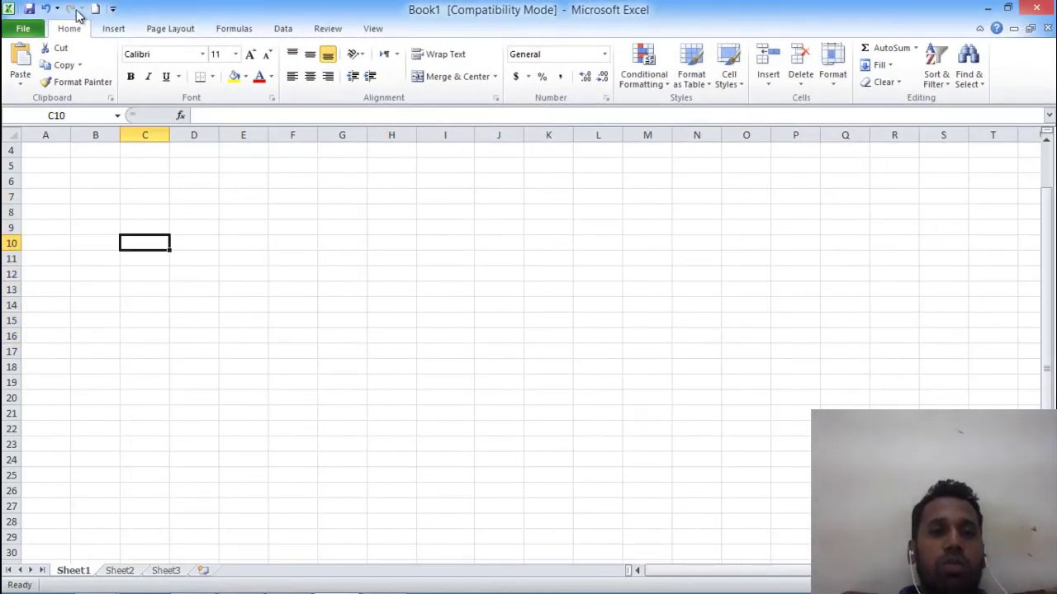
left_click(161, 214)
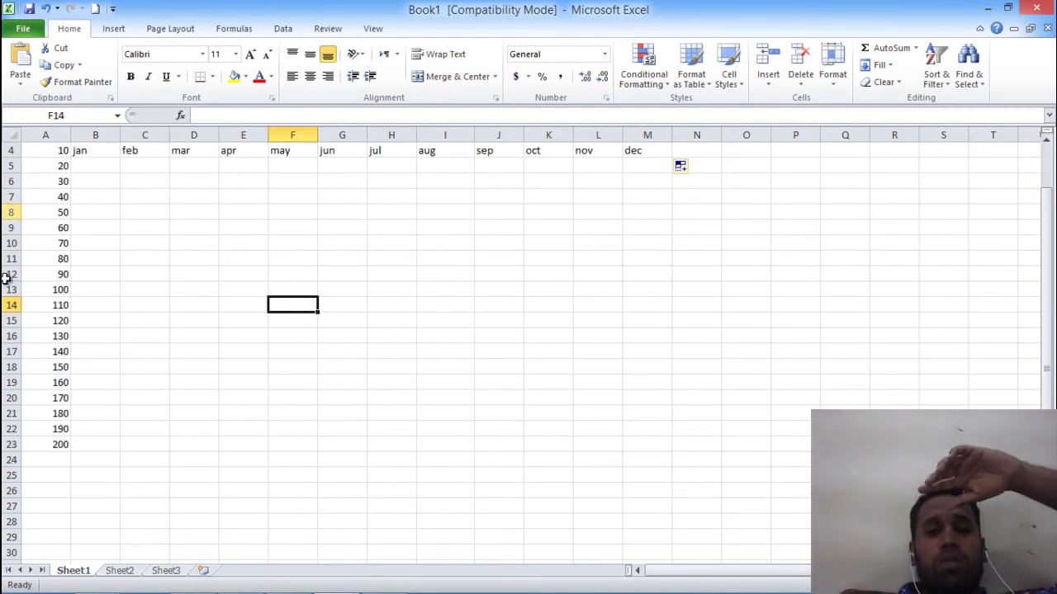
left_click(194, 585)
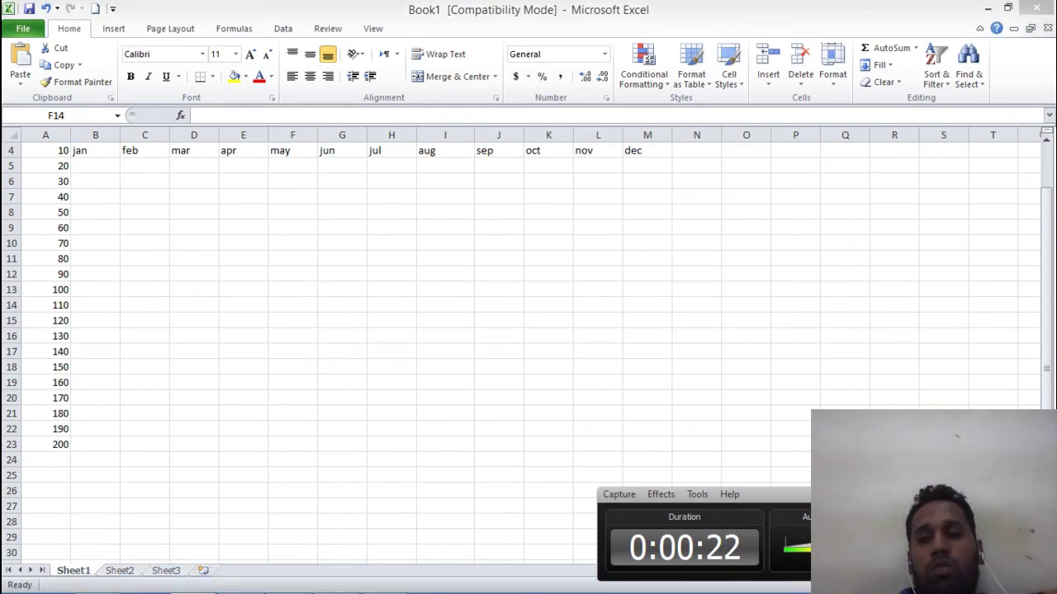
left_click(147, 226)
left_click(104, 183)
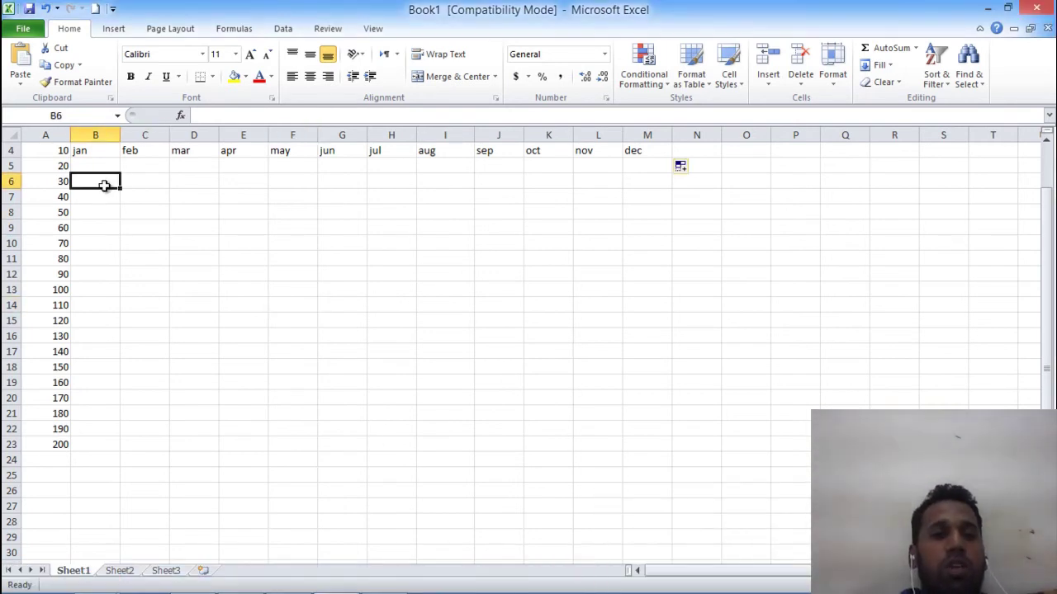
Fill the month row A4 to M4 and the number column A5 to A23 with standard red.
left_click_drag(53, 152, 635, 150)
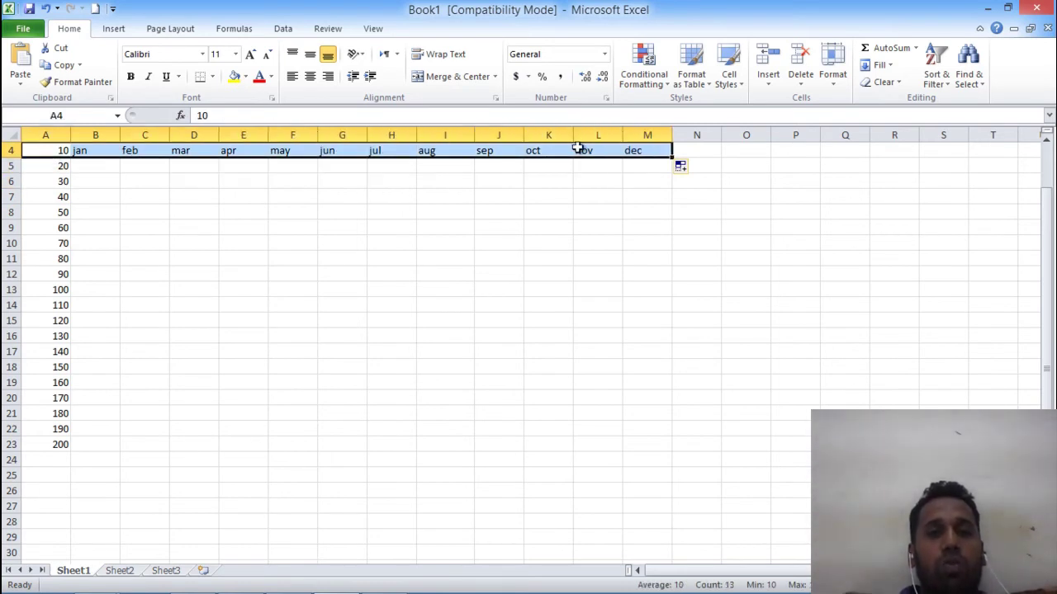
left_click(246, 77)
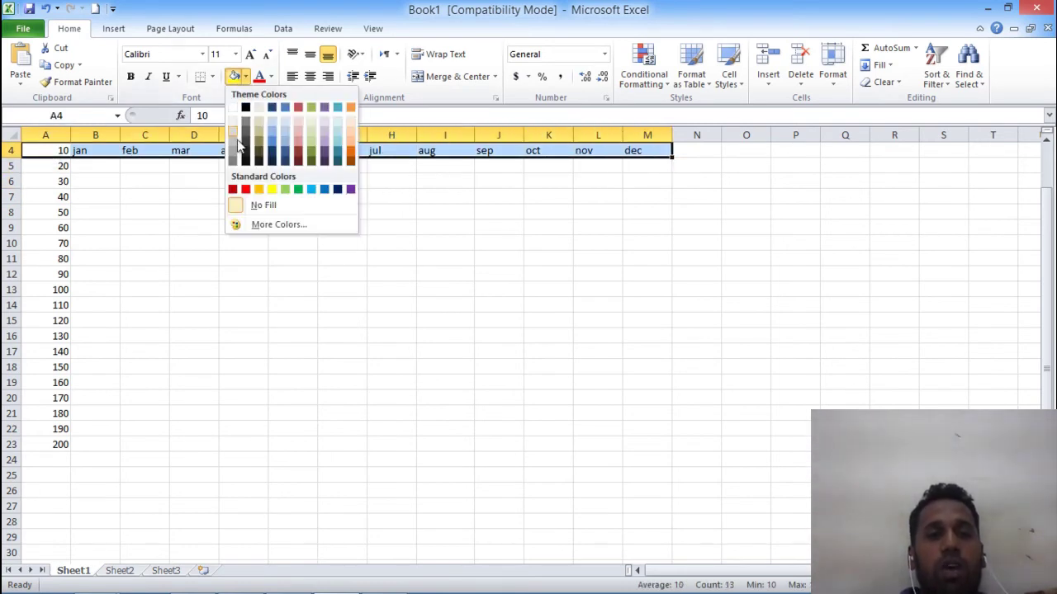
left_click(247, 191)
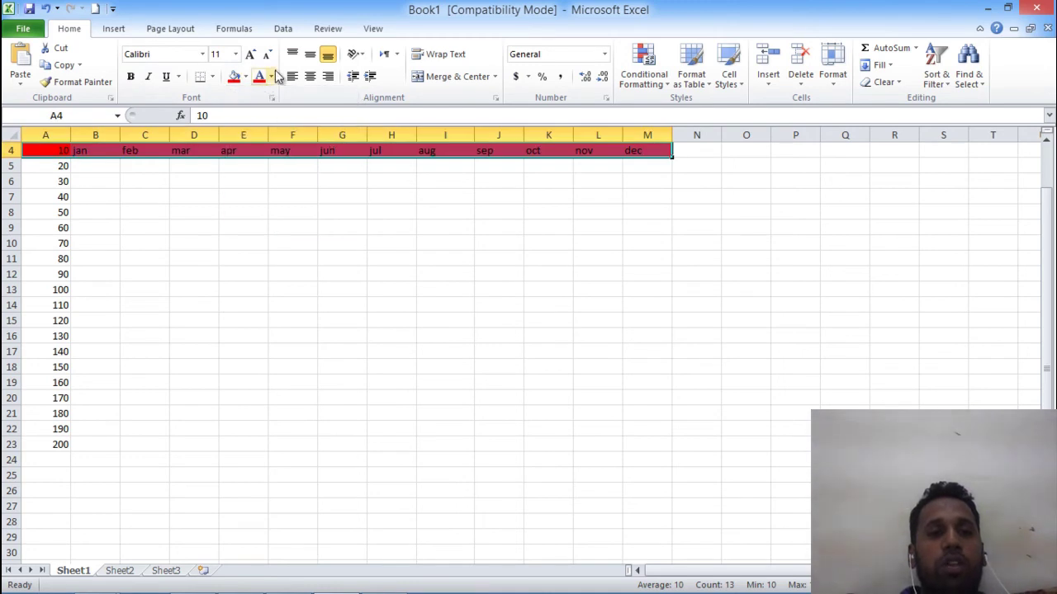
left_click(160, 202)
left_click_drag(43, 165, 40, 443)
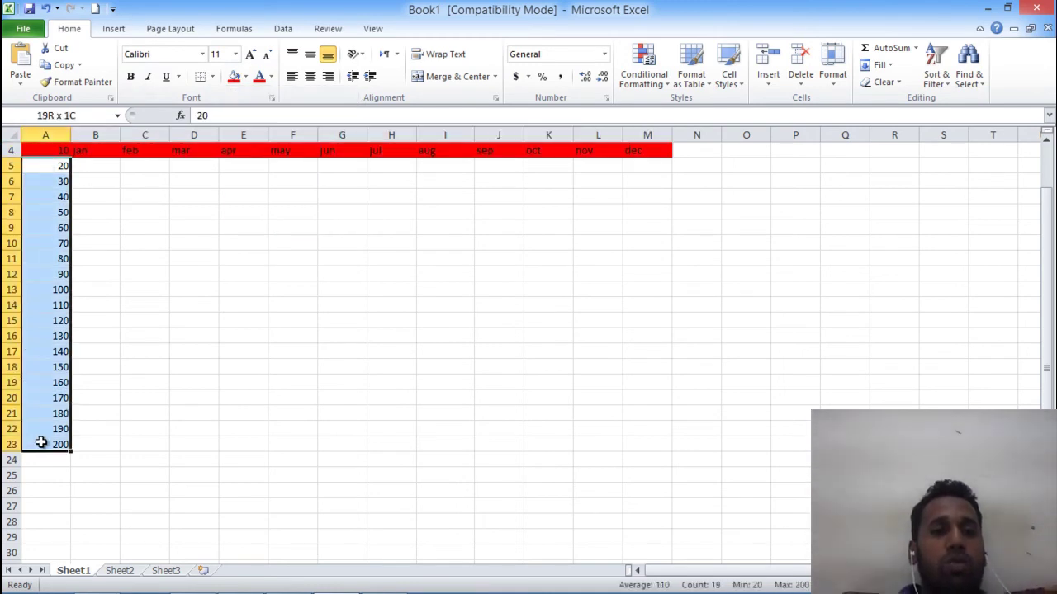
left_click(233, 76)
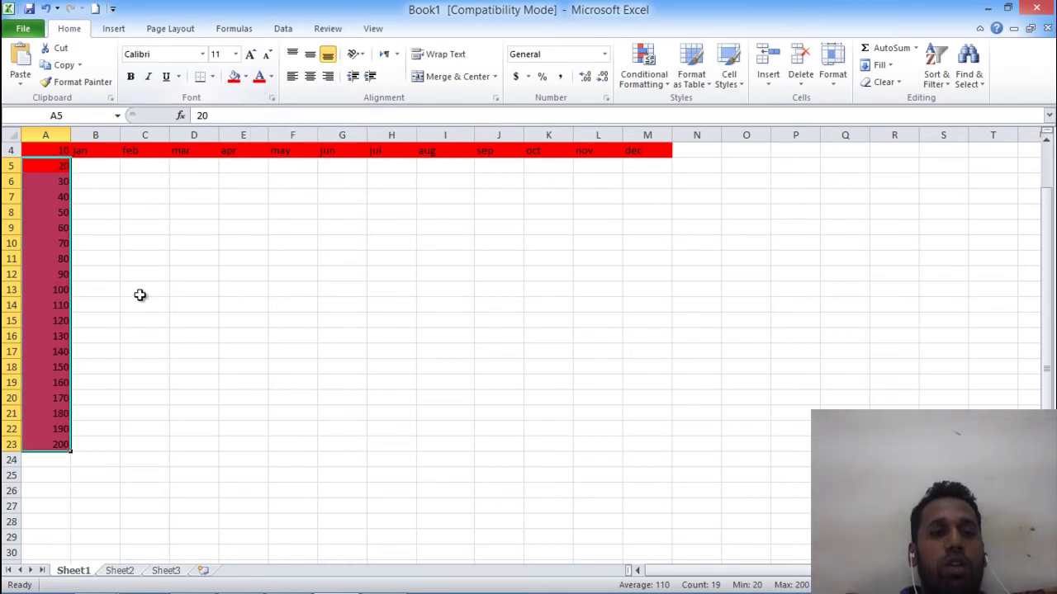
left_click(141, 294)
left_click(128, 225)
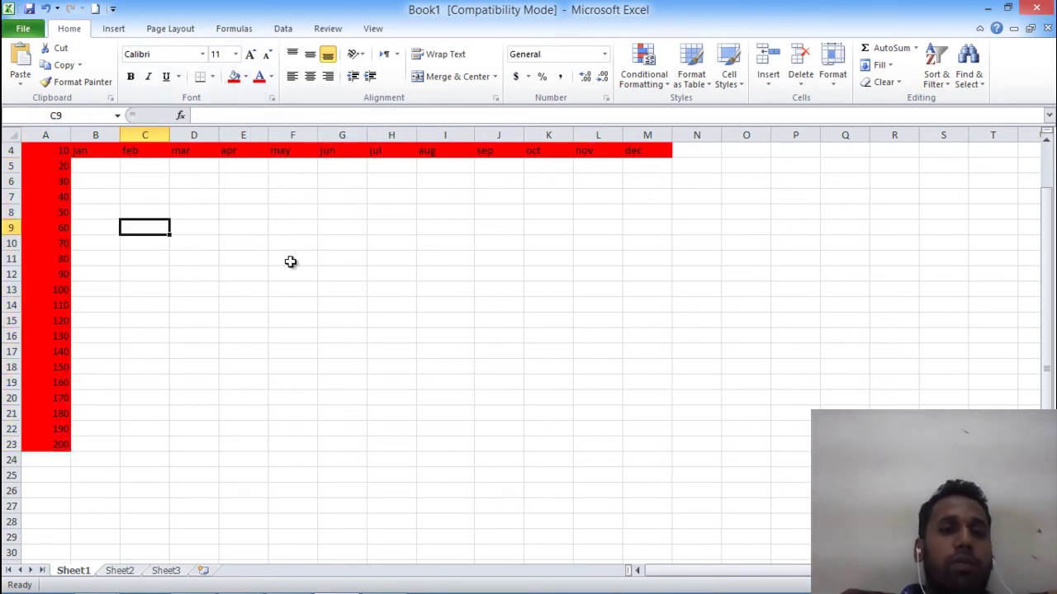
left_click(291, 260)
left_click(181, 263)
left_click(221, 228)
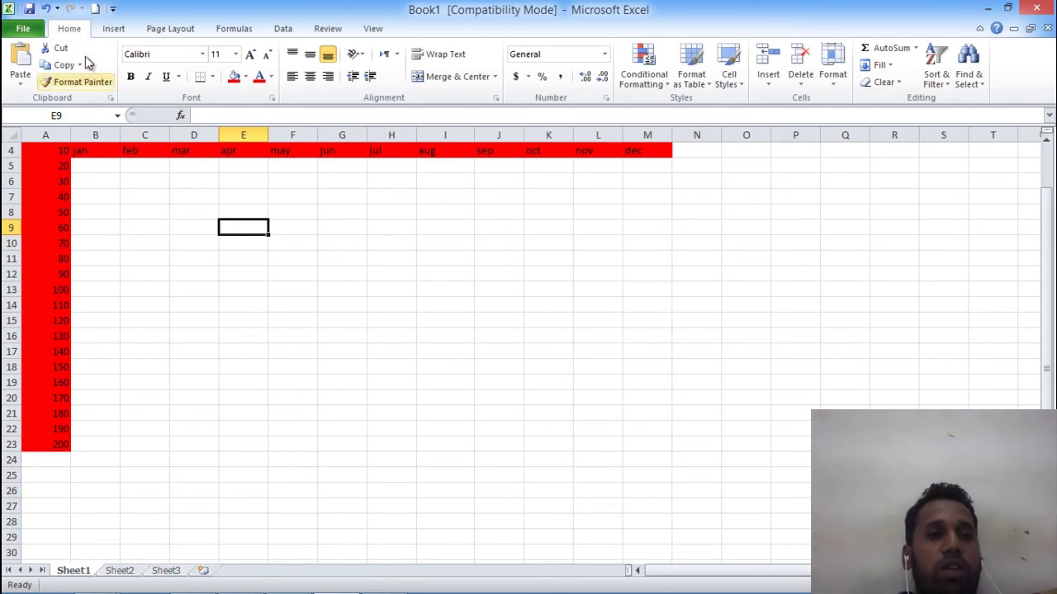
Undo the red fills of the number column and the month row one by one, and redo both.
left_click(54, 9)
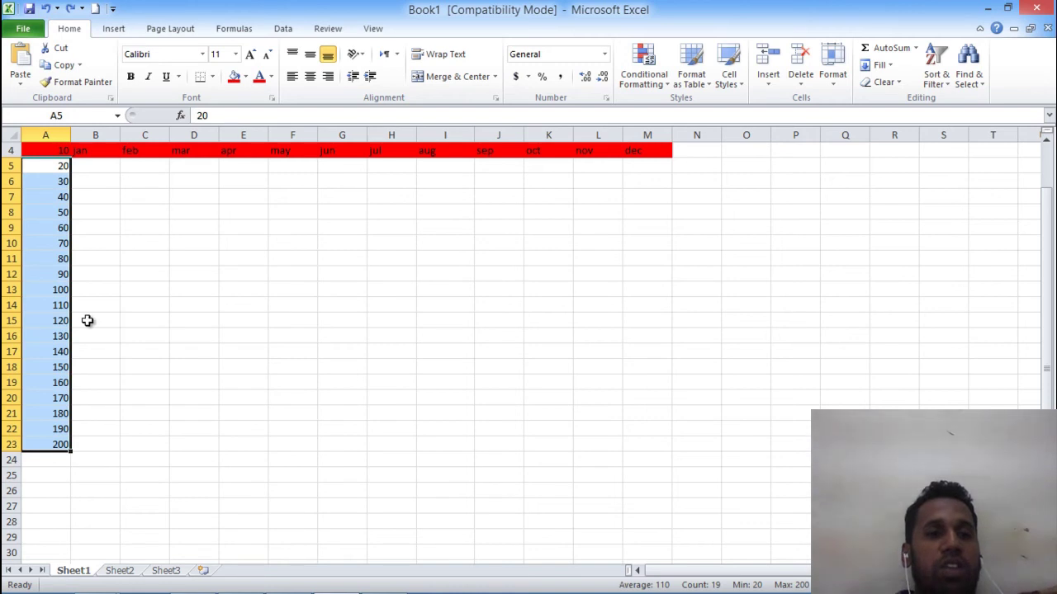
key("ctrl+z")
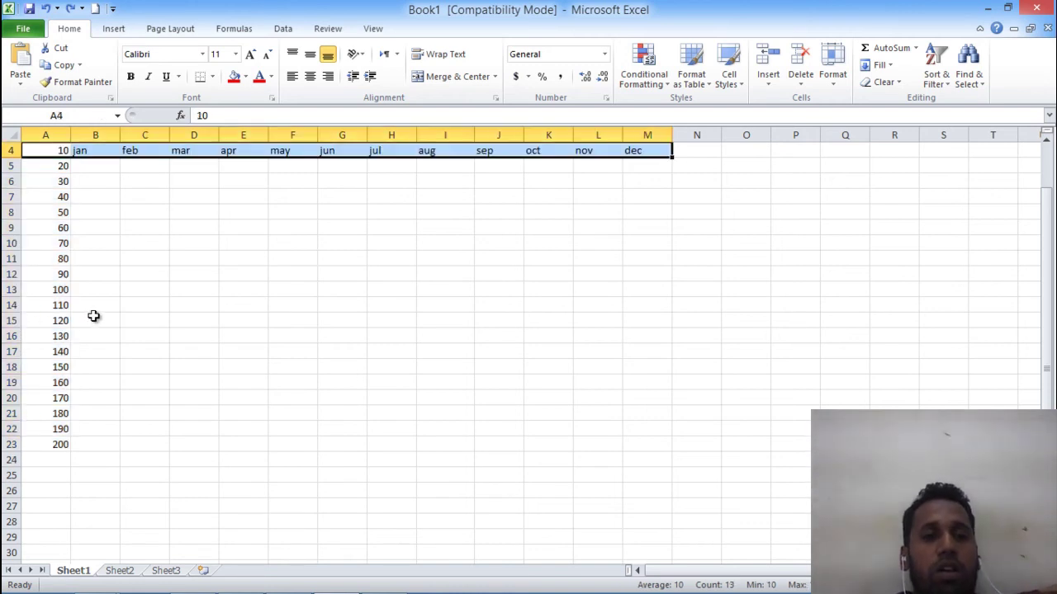
key("ctrl+y")
key("ctrl+y")
left_click(145, 258)
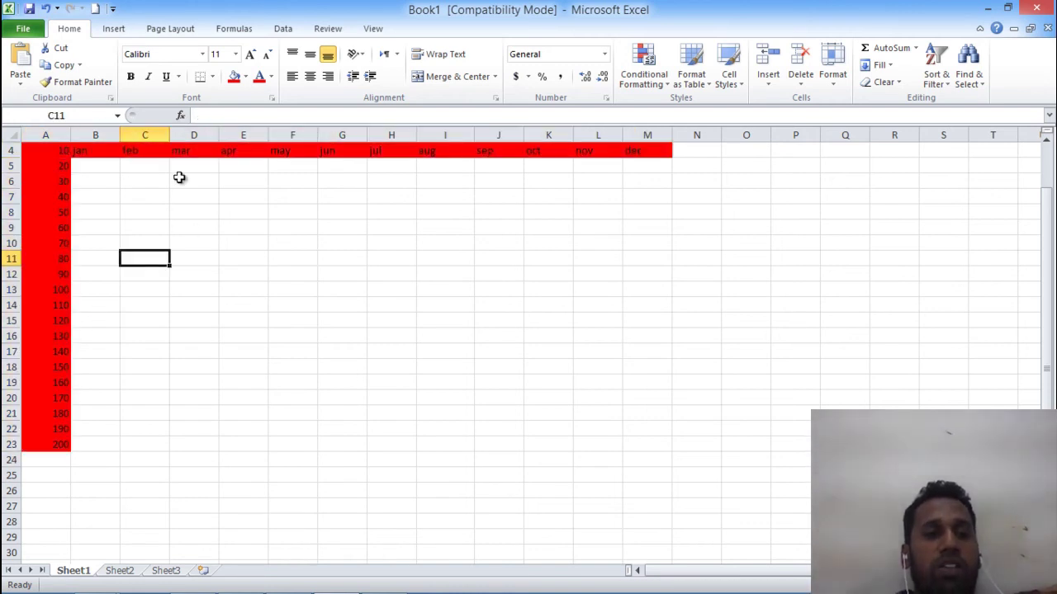
Undo both red Format Cells actions at once from the undo history, and redo both together.
left_click(57, 8)
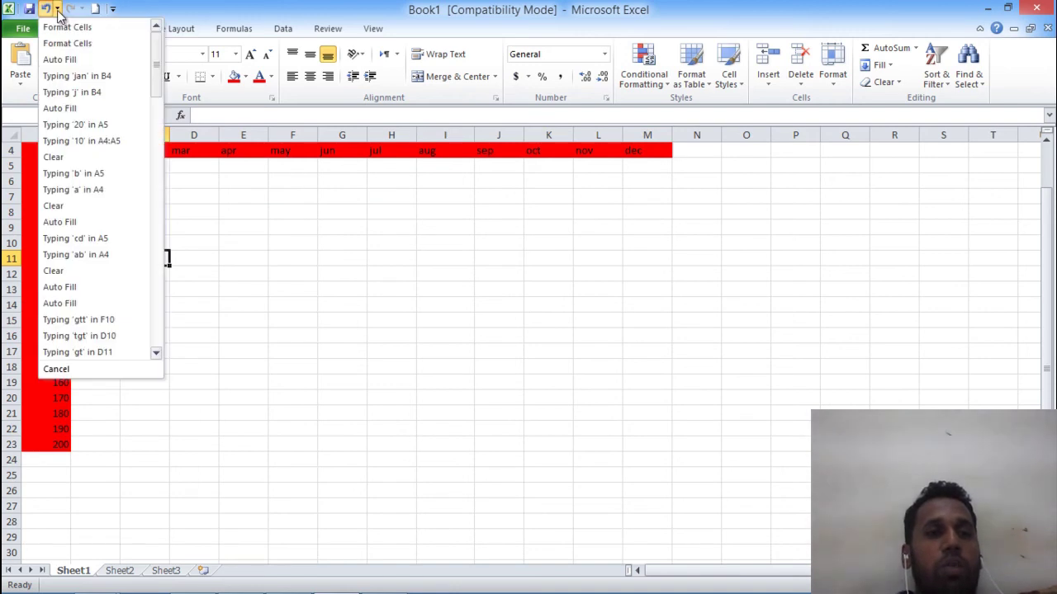
left_click(121, 42)
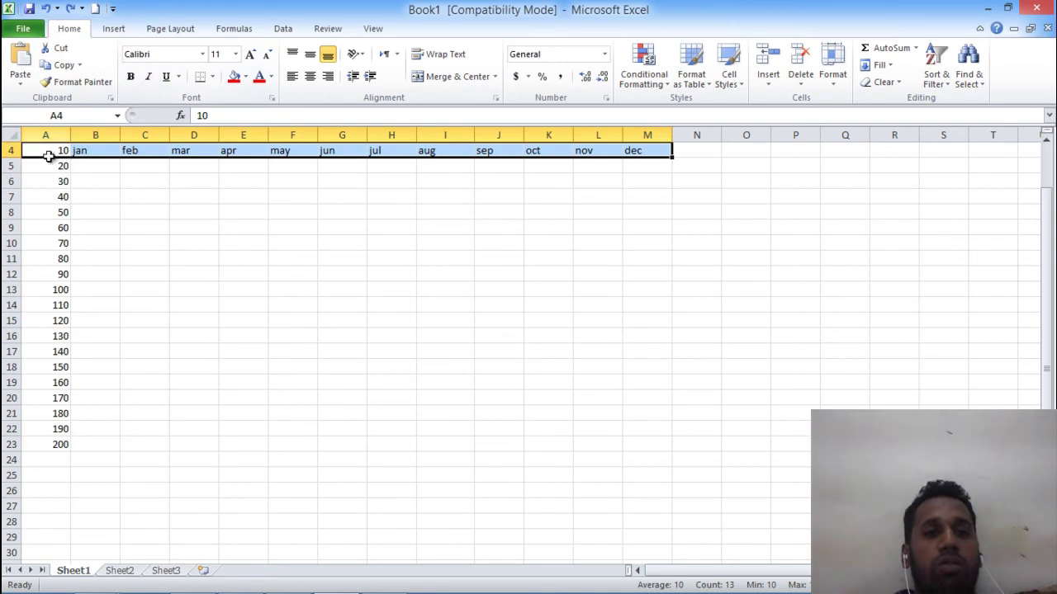
left_click(166, 228)
left_click(239, 301)
left_click(350, 256)
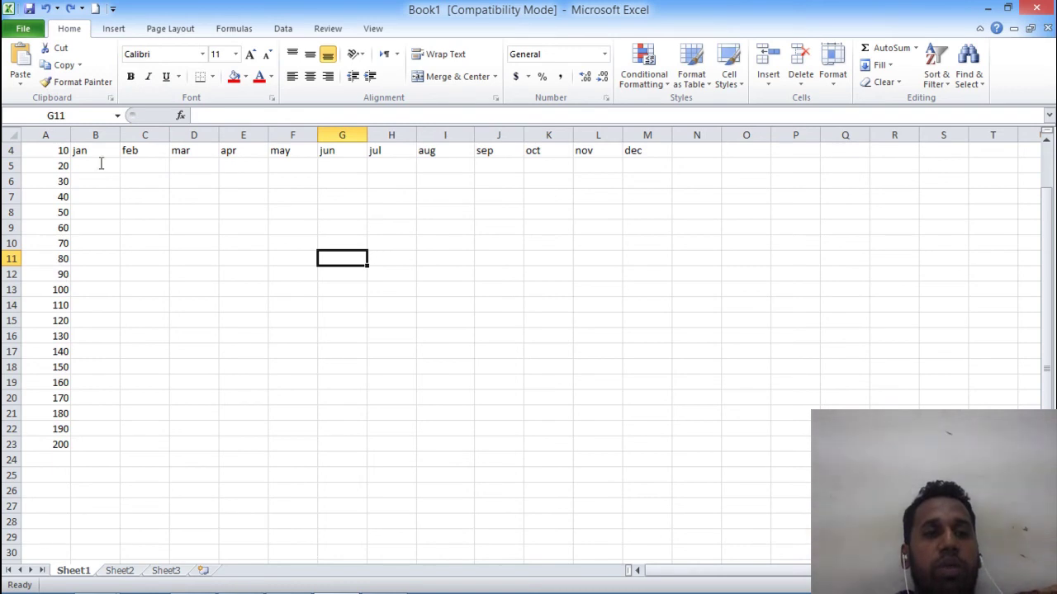
left_click(82, 9)
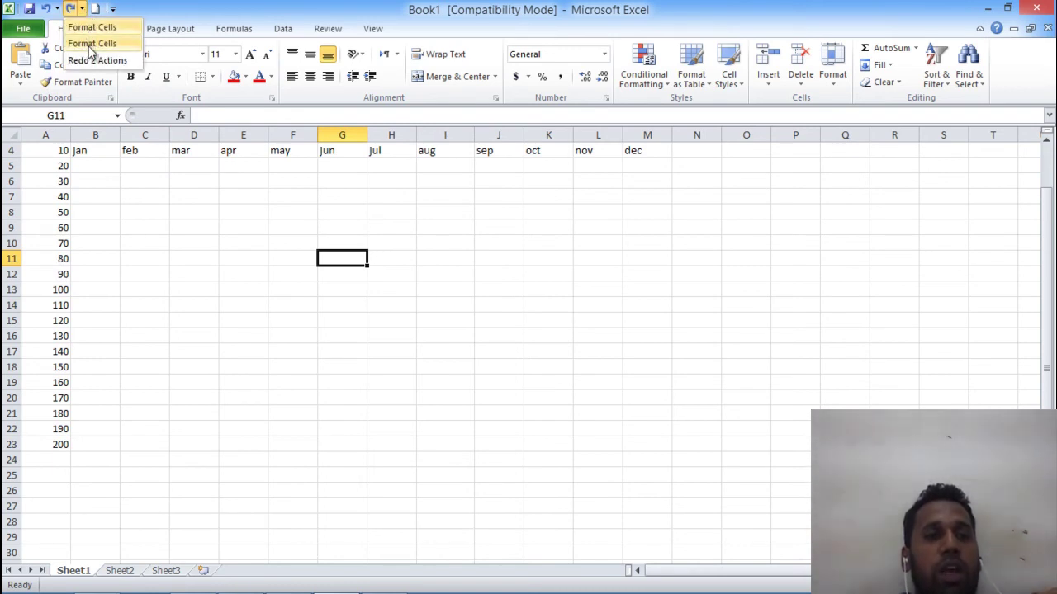
left_click(90, 48)
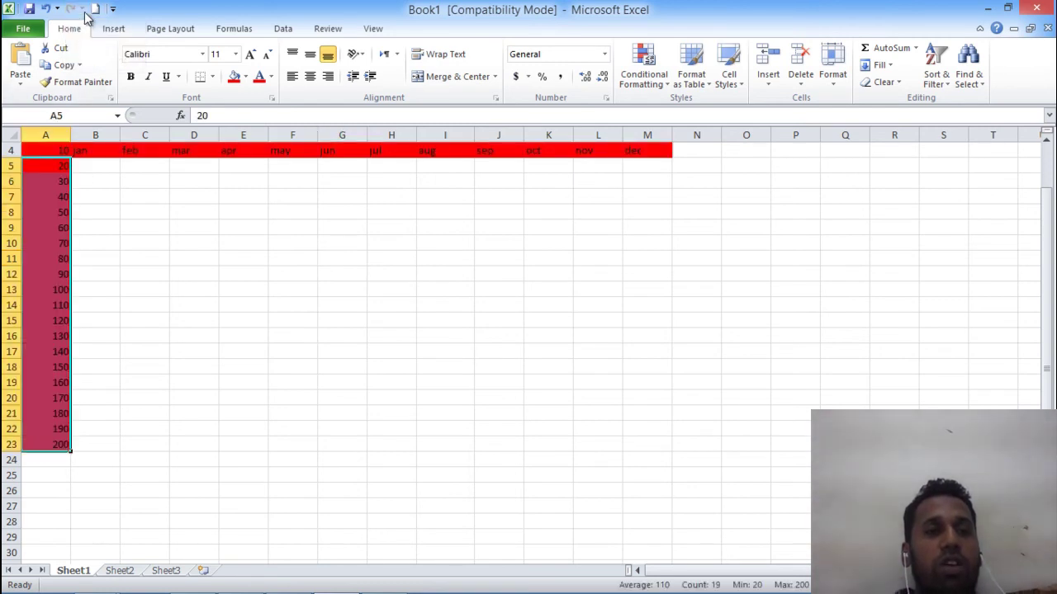
Undo both red fills together and redo only the fill of the month row A4 to M4.
left_click(58, 8)
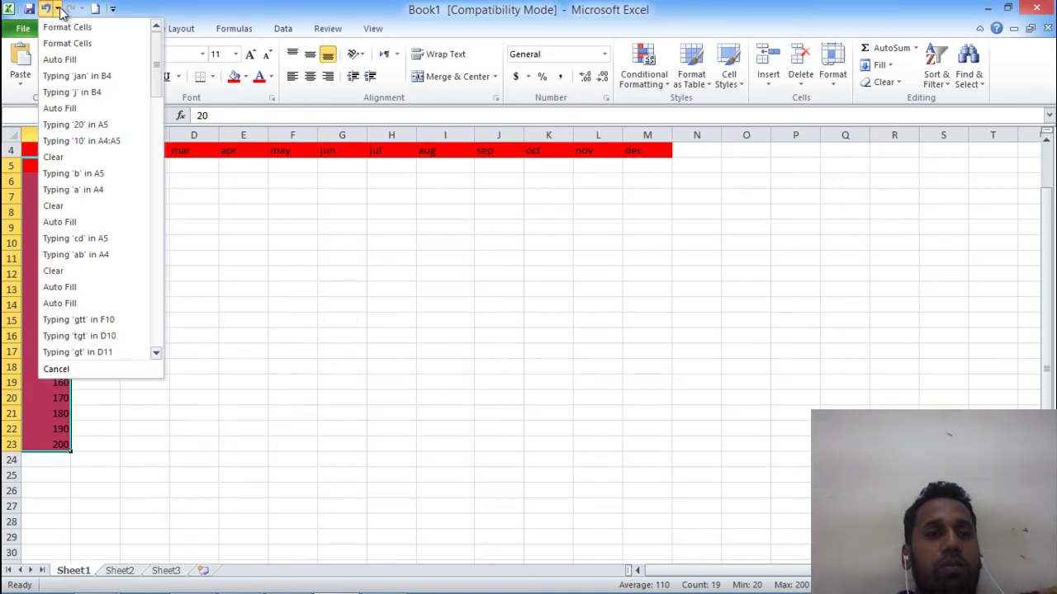
left_click(59, 43)
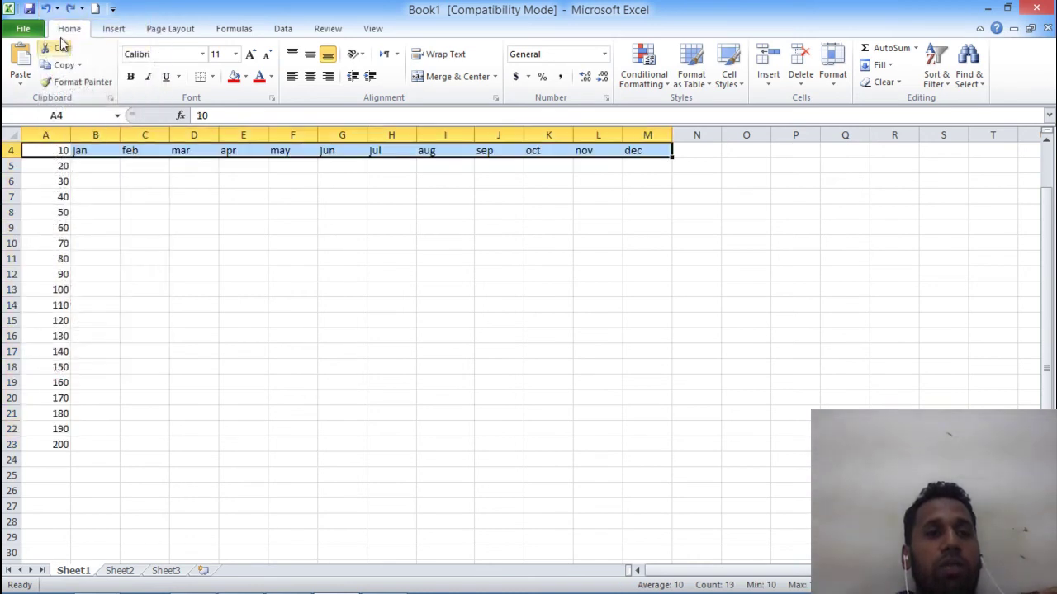
left_click(83, 9)
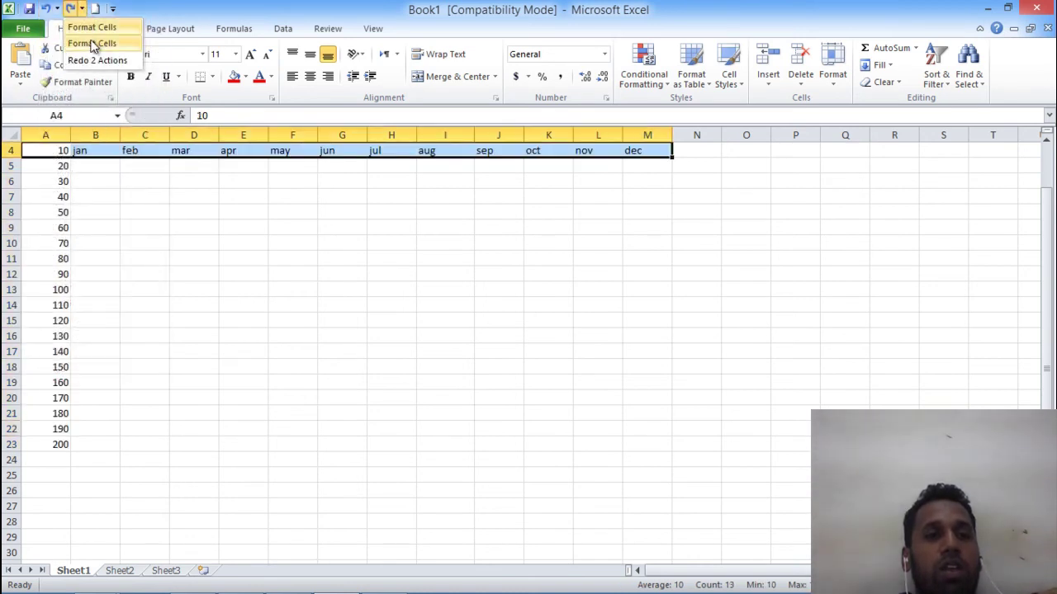
left_click(91, 43)
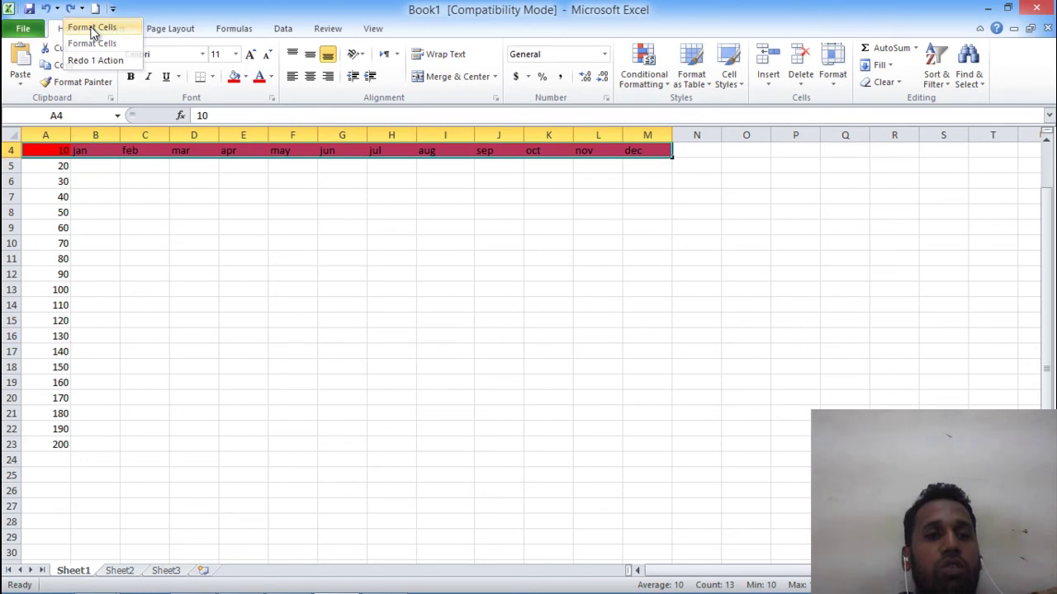
left_click(174, 199)
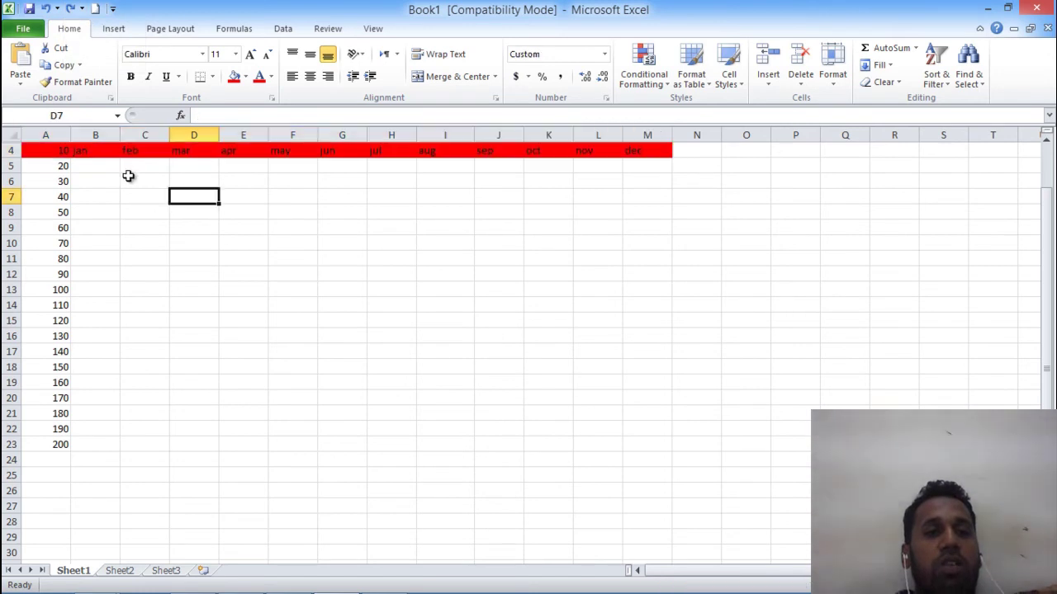
Undo the red fill of the month row, and start and discard an entry of 23 in cell C9.
key("ctrl+z")
left_click(124, 219)
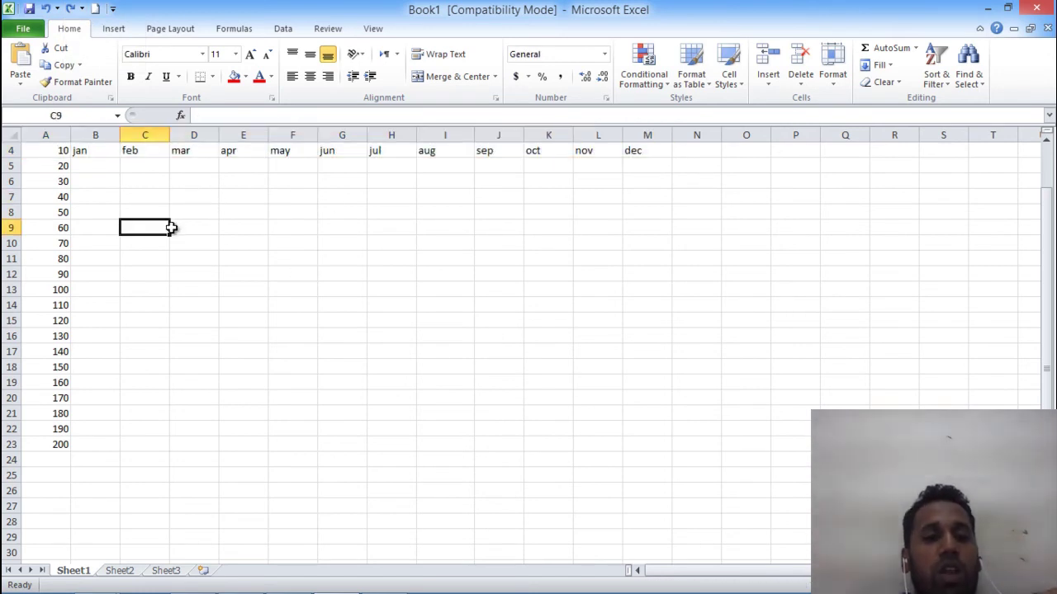
type("23")
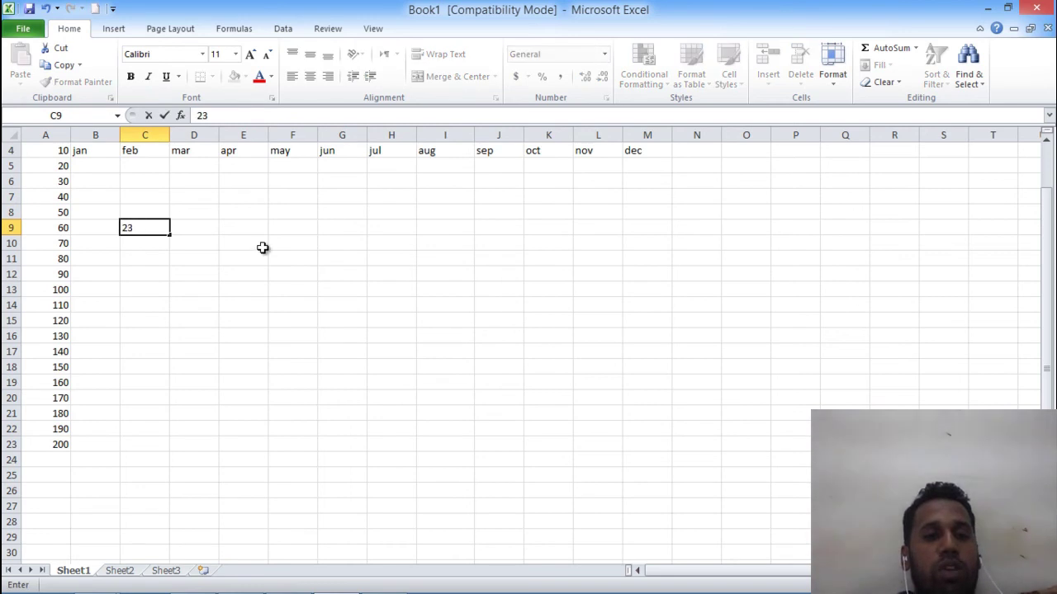
key("Escape")
Clear the numbers in cells A8, A13 and A18 one after another.
left_click(64, 214)
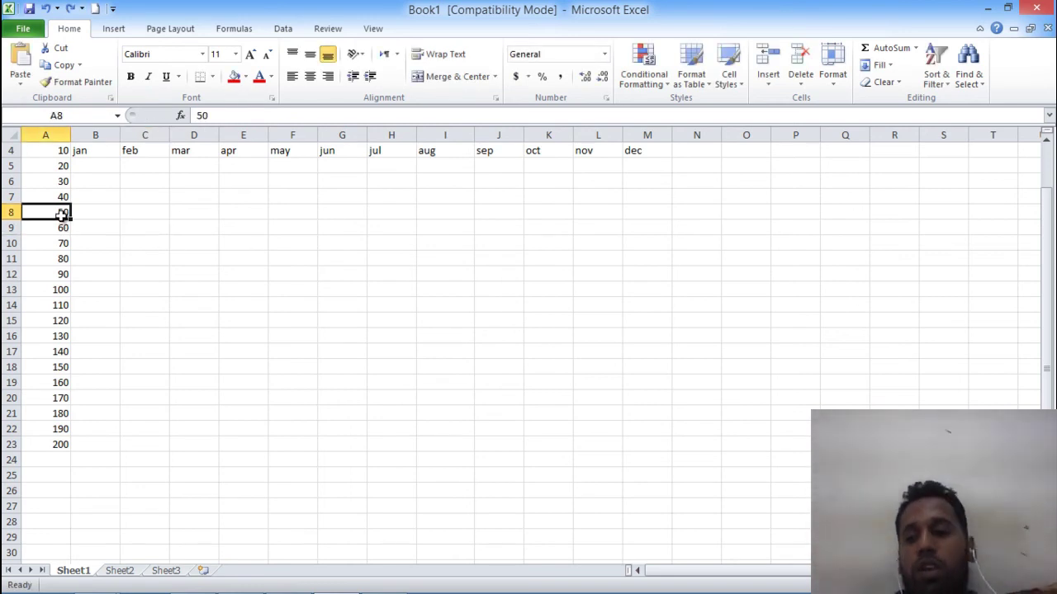
key("Delete")
left_click(61, 289)
key("Delete")
left_click(61, 369)
key("Delete")
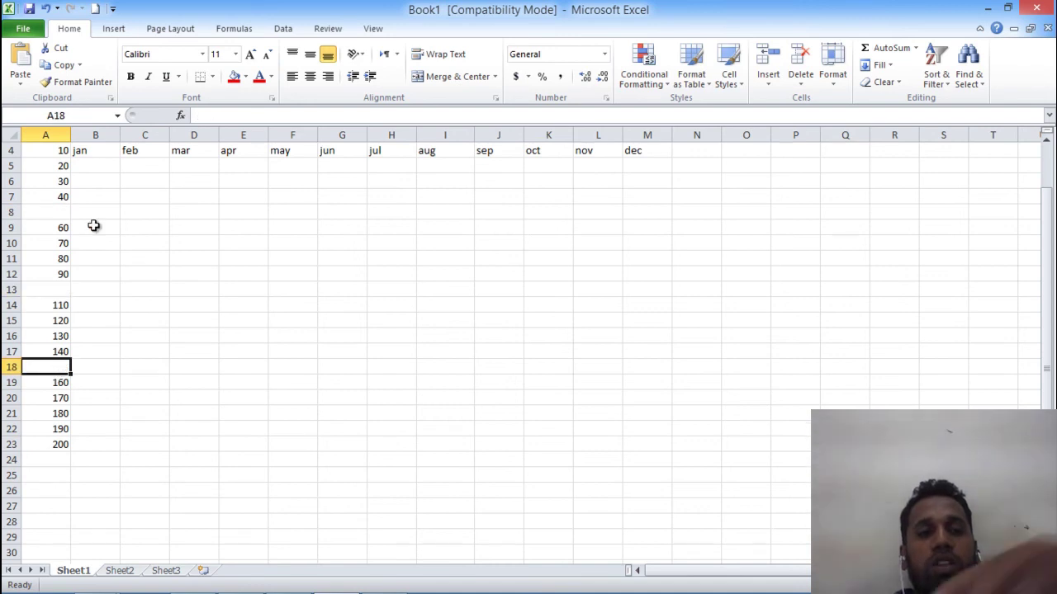
Undo the last three Clear actions together from the undo history to restore A8, A13 and A18.
left_click(57, 9)
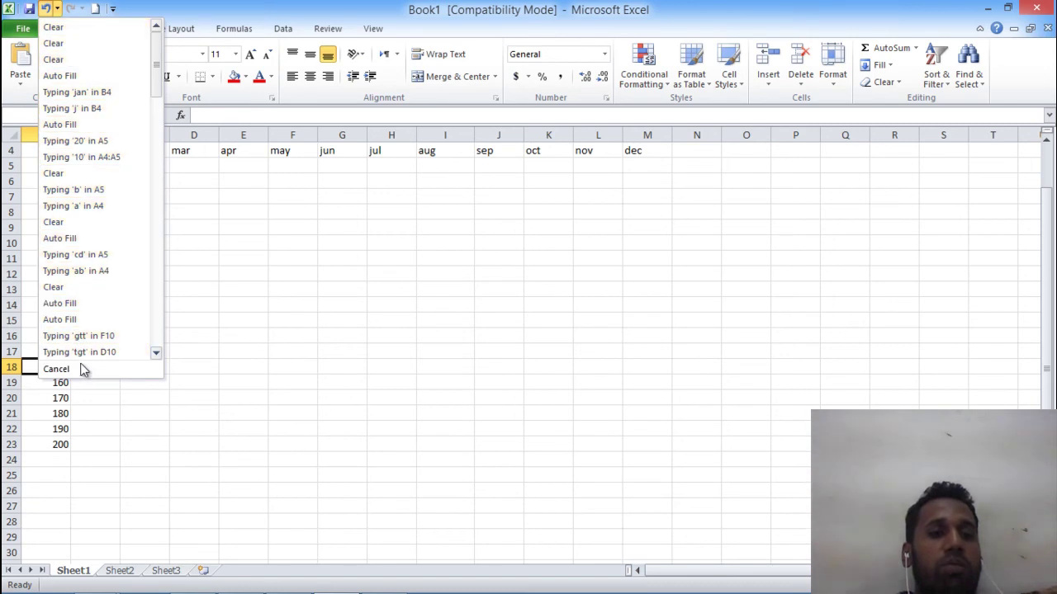
left_click(60, 60)
left_click(178, 286)
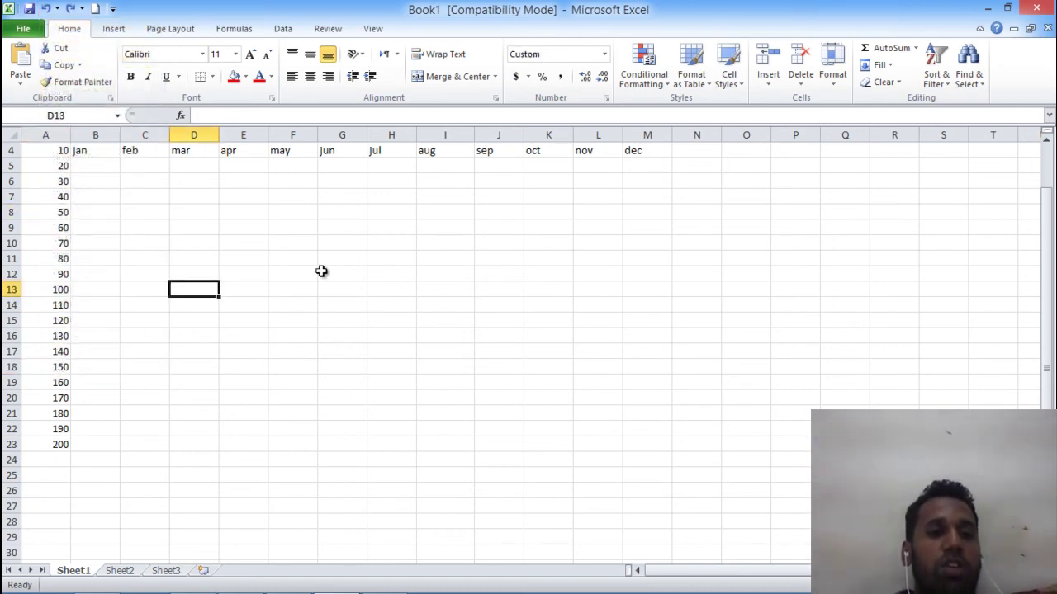
left_click(274, 274)
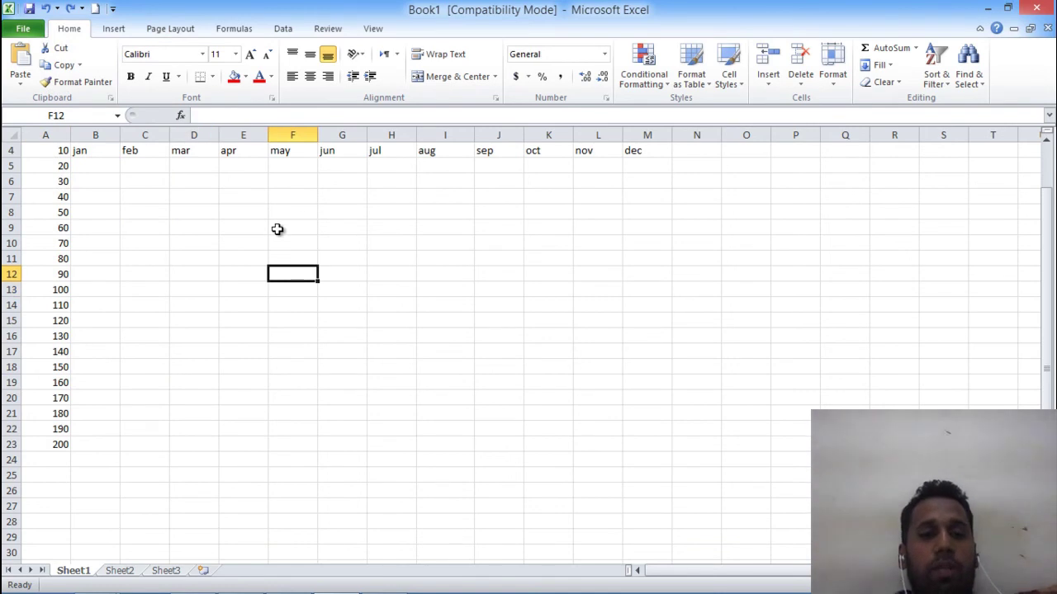
left_click(285, 227)
Delete sheet rows 4 to 10 using a selection of the range A4 to L10.
left_click_drag(35, 465, 37, 258)
left_click(795, 272)
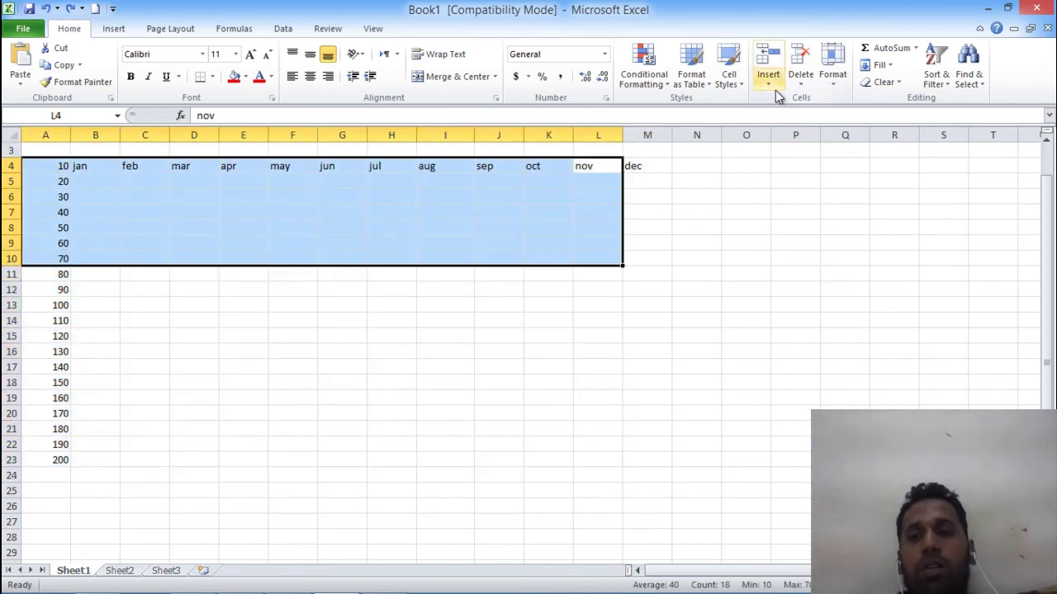
left_click(801, 82)
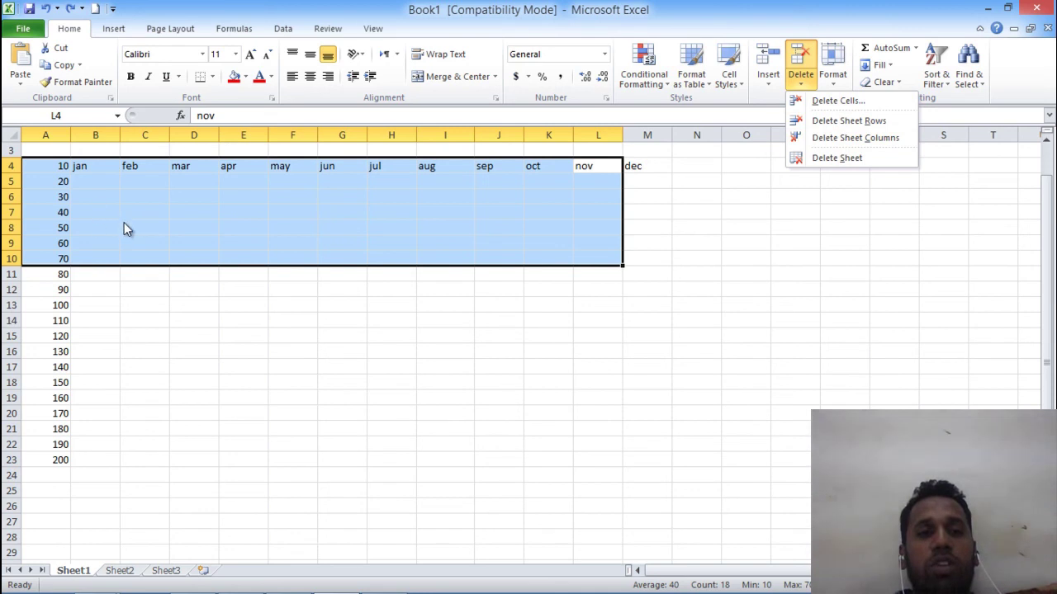
left_click(865, 122)
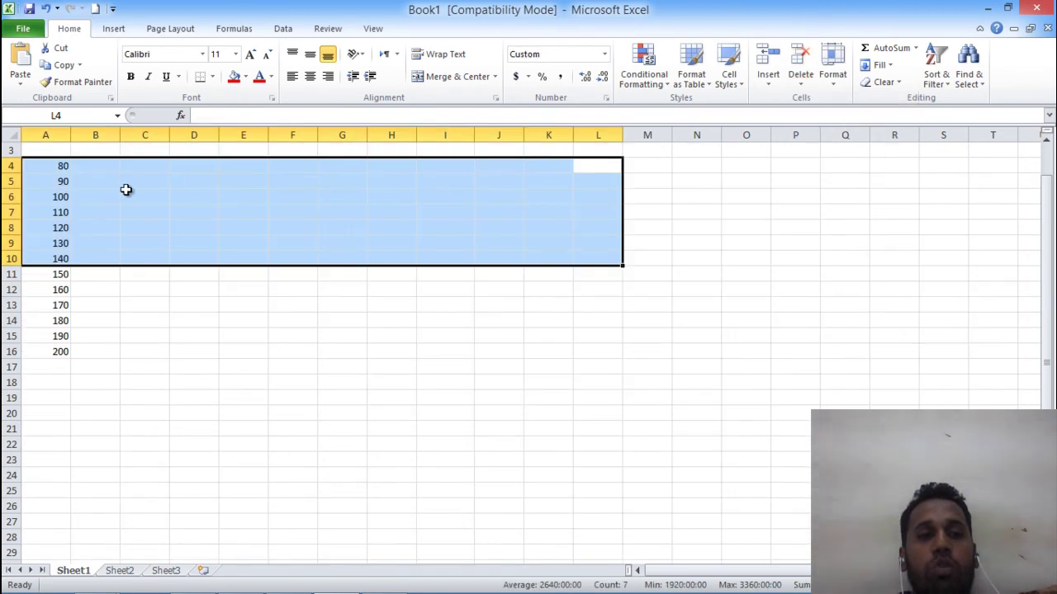
left_click(273, 367)
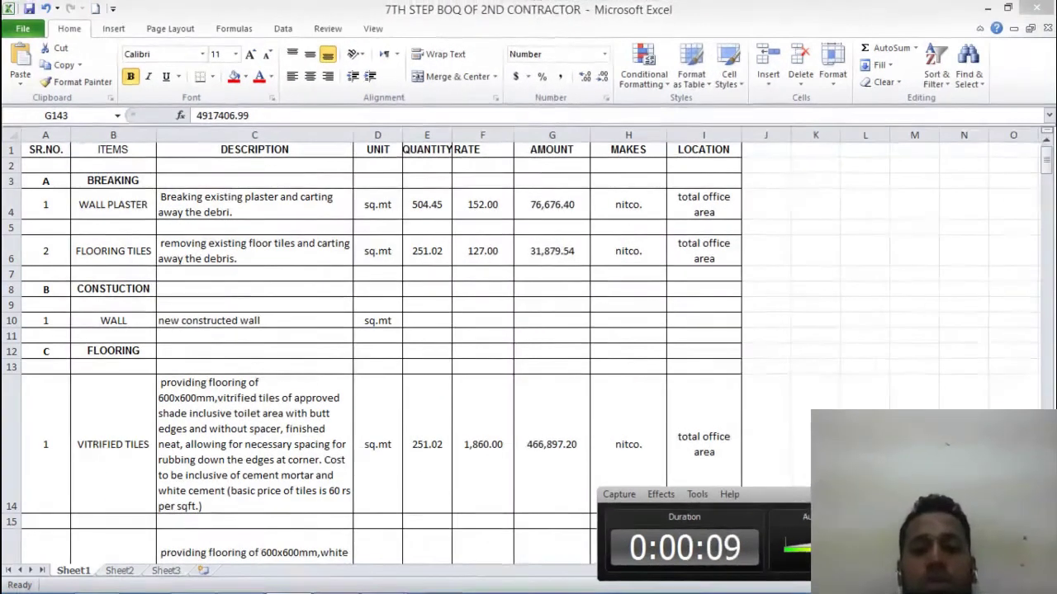
Add the comment "check accuracy of this cell" to the wall plaster amount in cell G4 and display it.
left_click(446, 321)
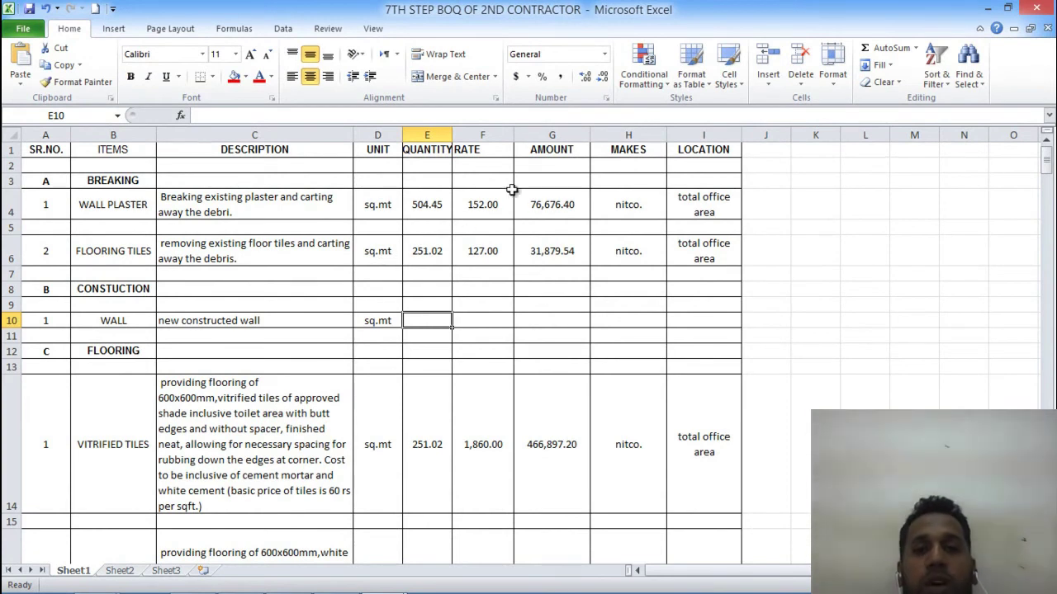
left_click(549, 202)
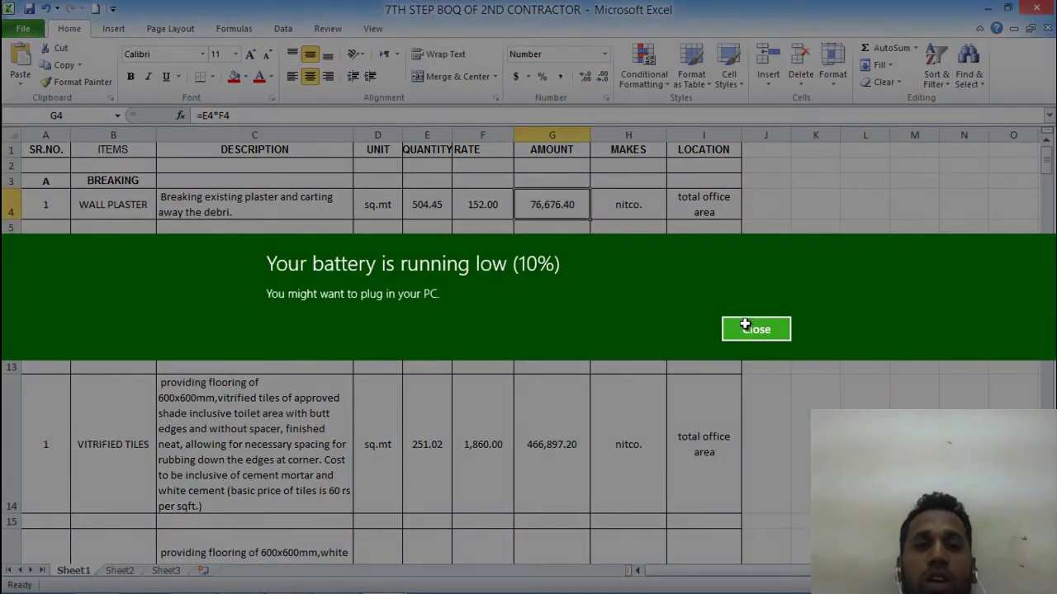
left_click(748, 329)
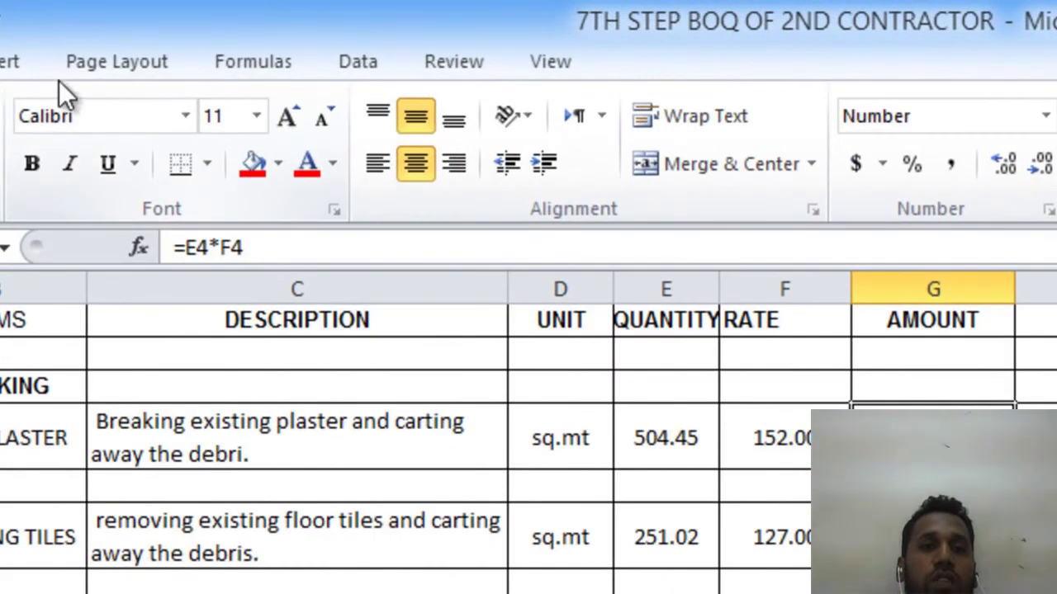
left_click(431, 55)
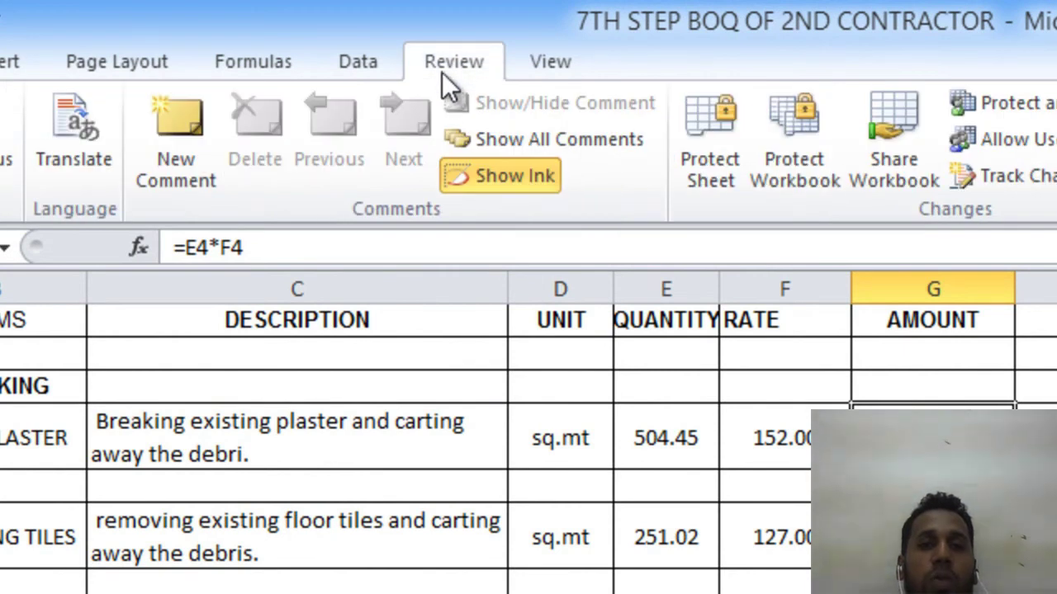
left_click(159, 136)
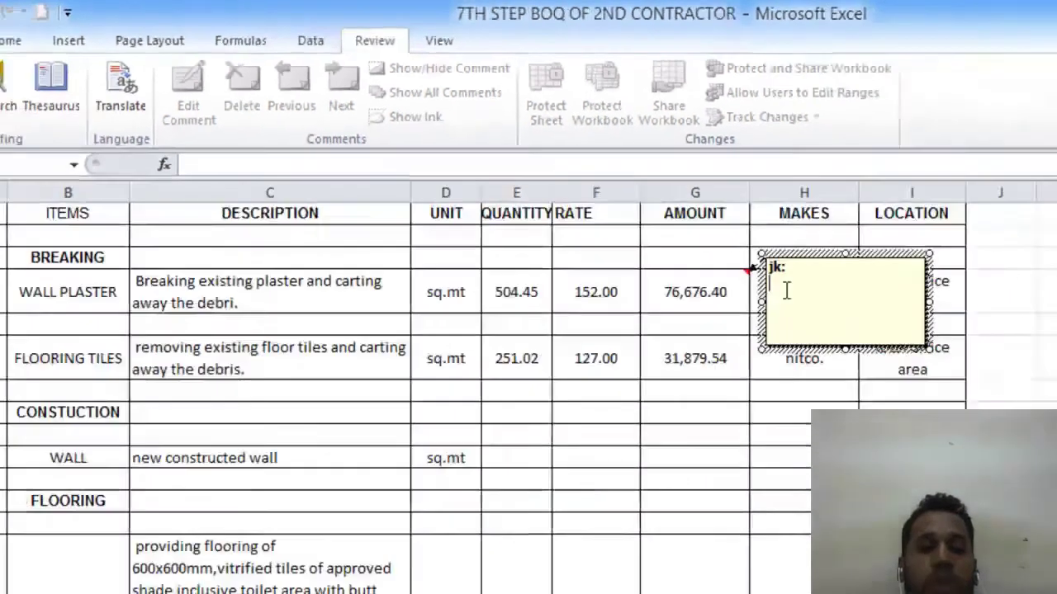
type("check accuracy of this")
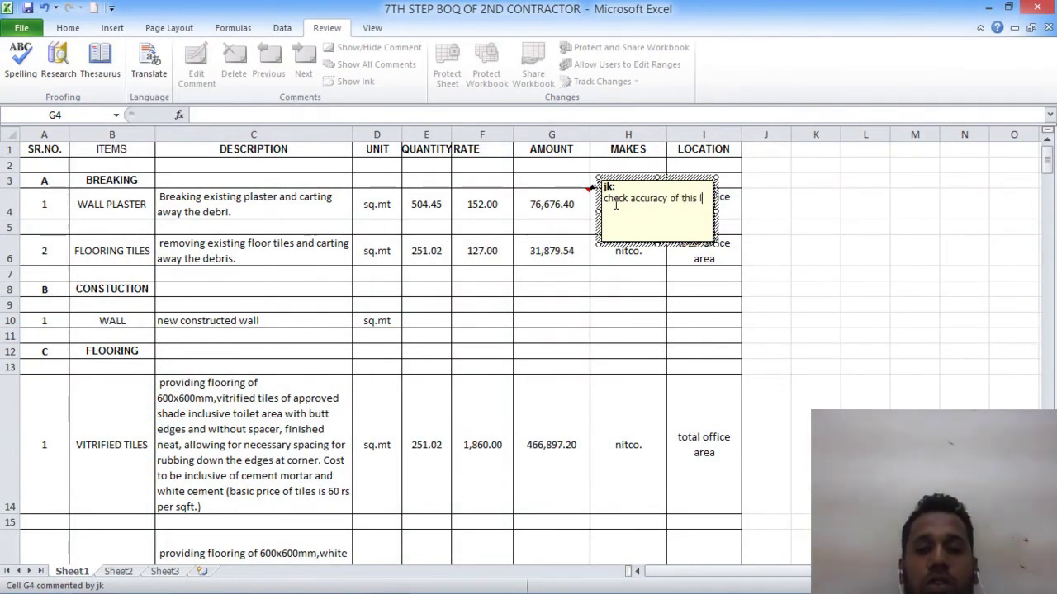
key("BackSpace")
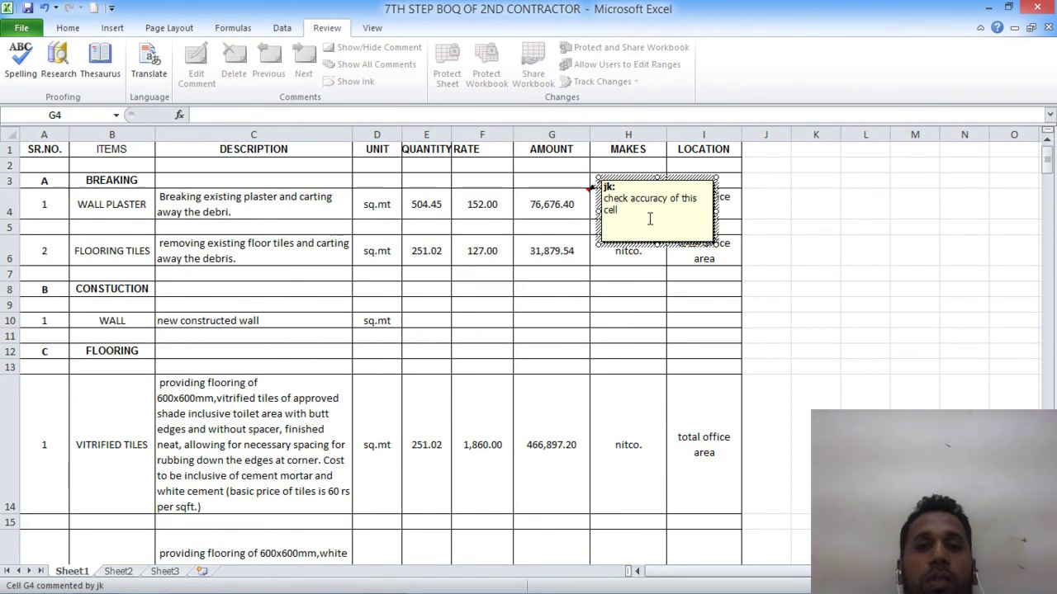
left_click(539, 203)
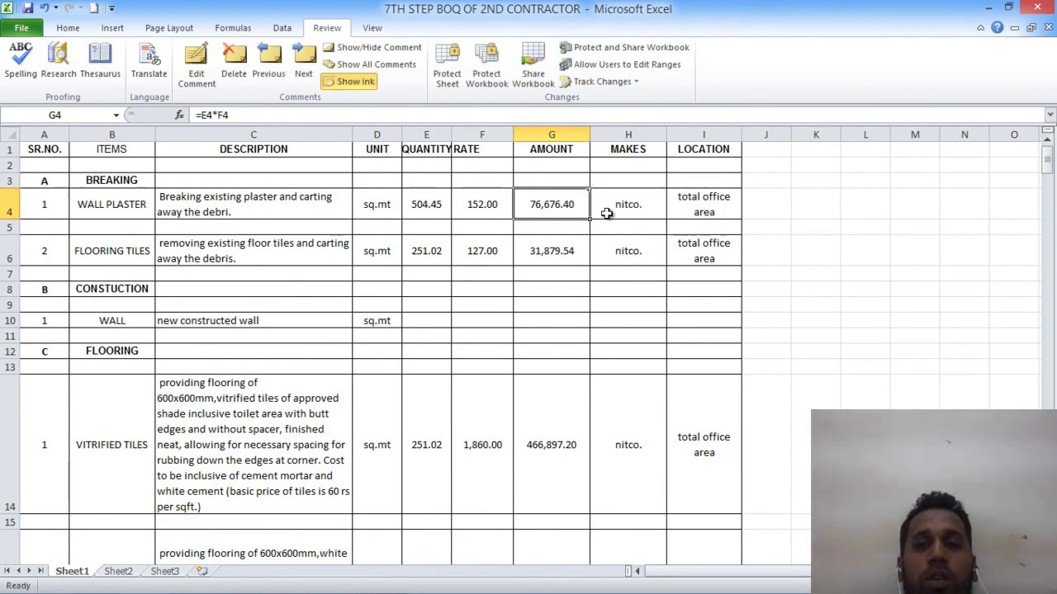
mouse_move(559, 205)
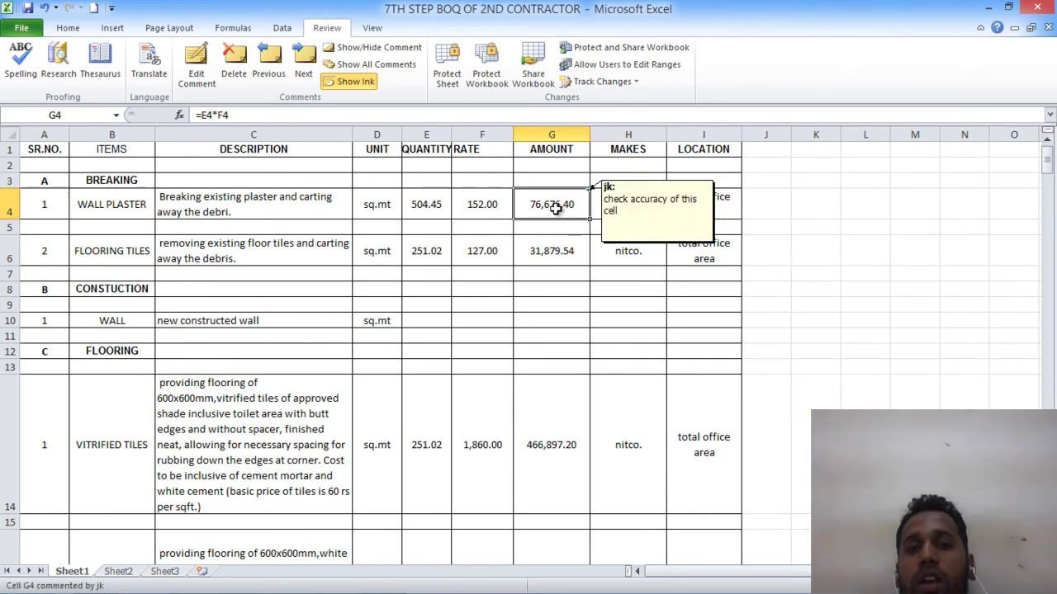
Show and hide the comment on cell G4 individually, and toggle the display of all comments on and back off.
right_click(559, 212)
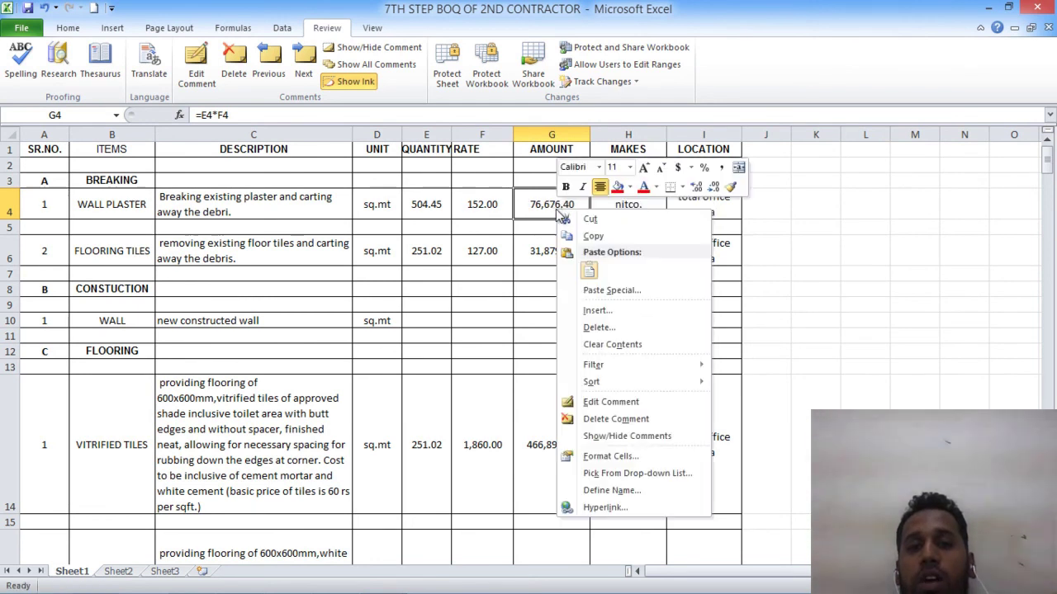
left_click(626, 438)
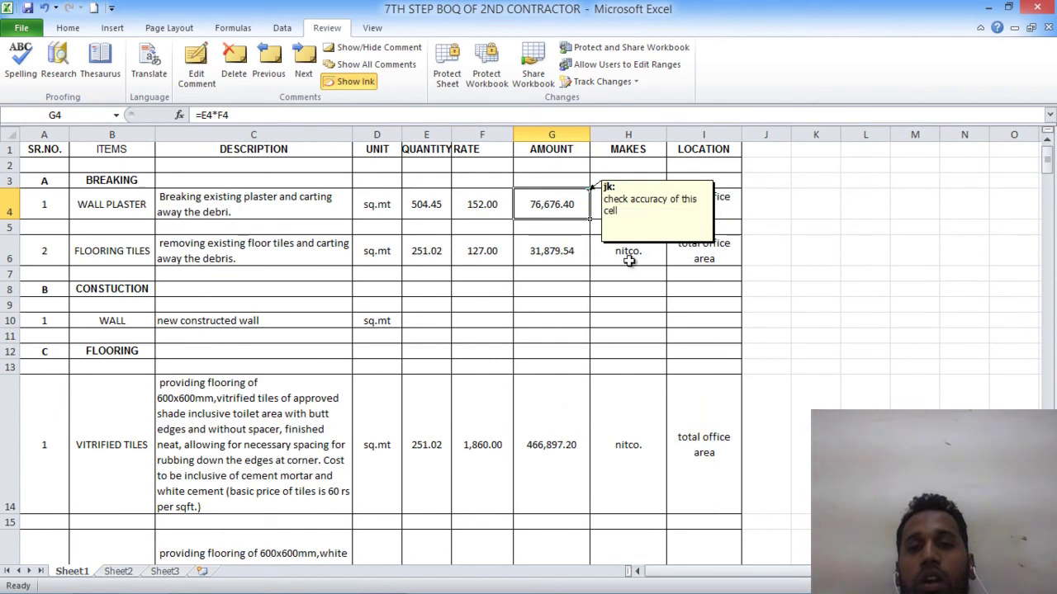
right_click(557, 213)
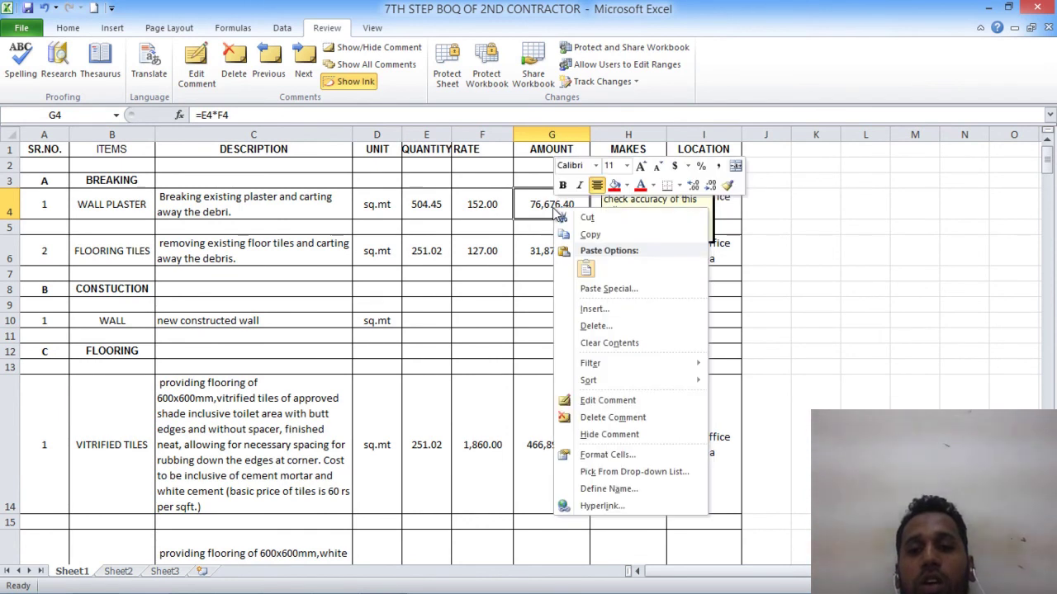
left_click(631, 442)
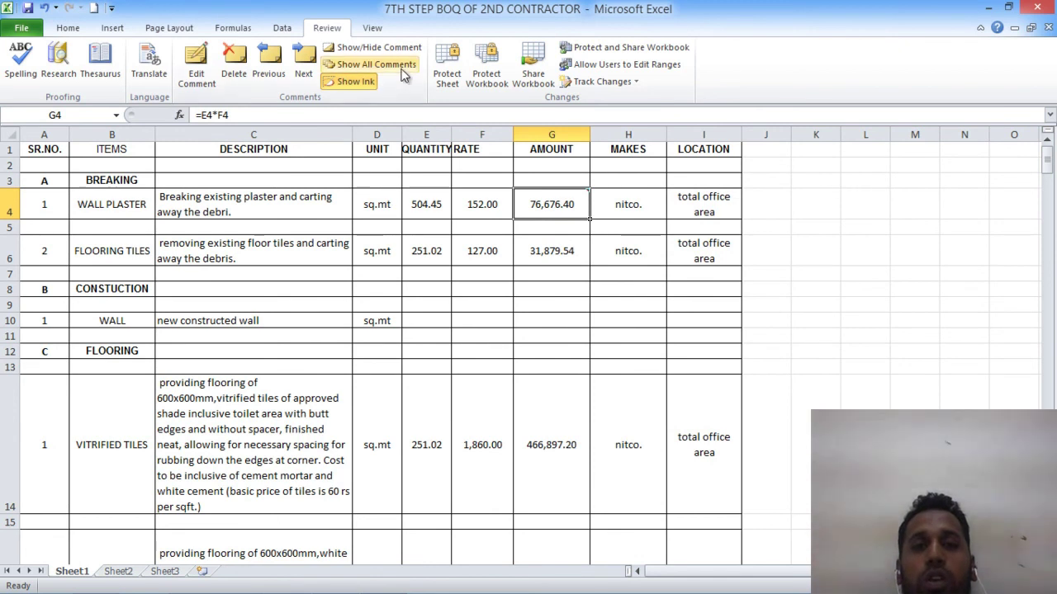
left_click(376, 65)
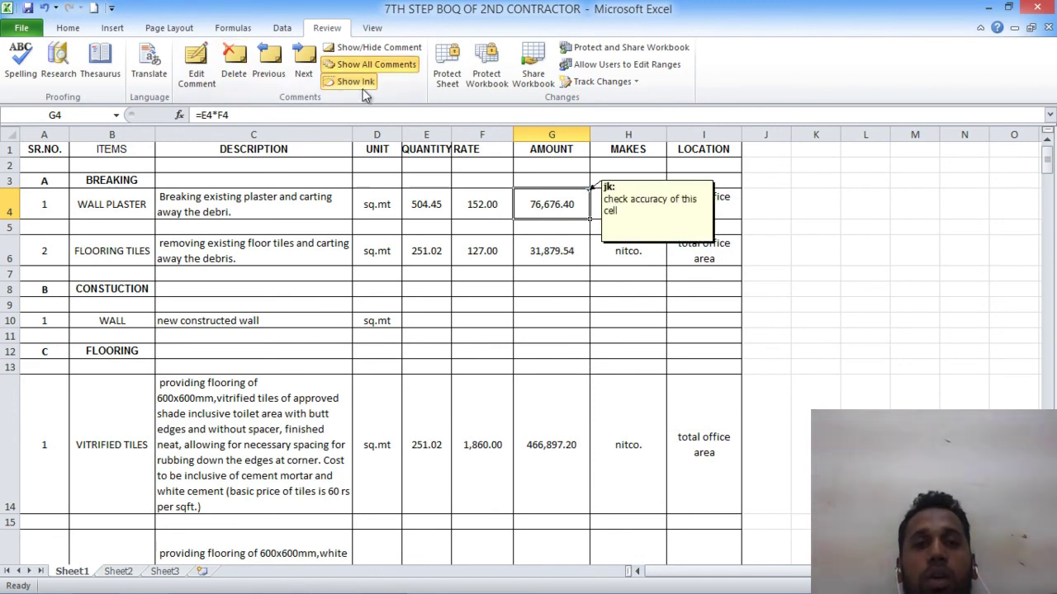
left_click(377, 65)
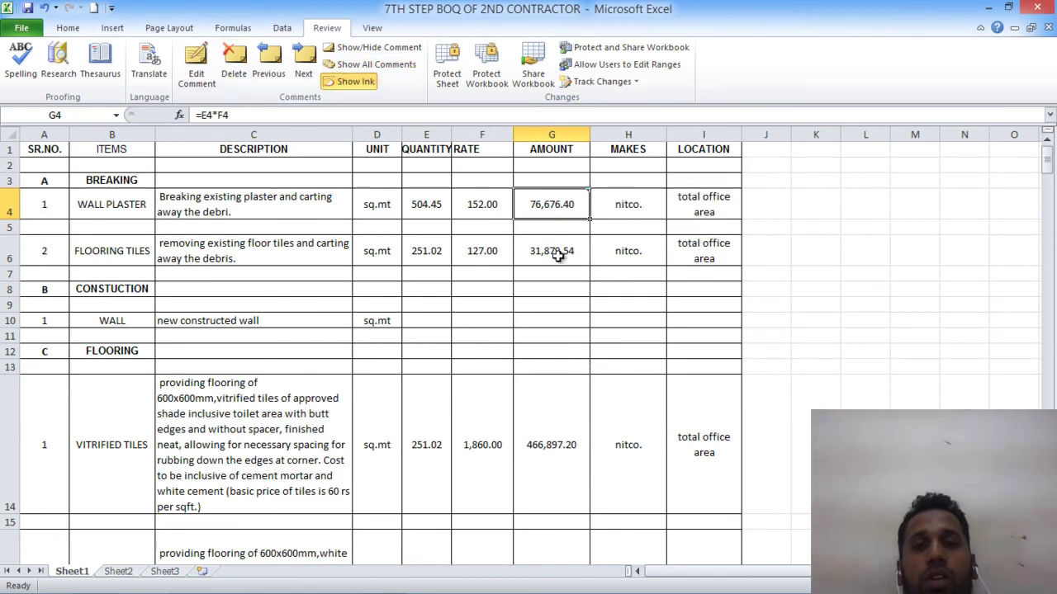
Delete the comment from the wall plaster amount in cell G4.
right_click(559, 206)
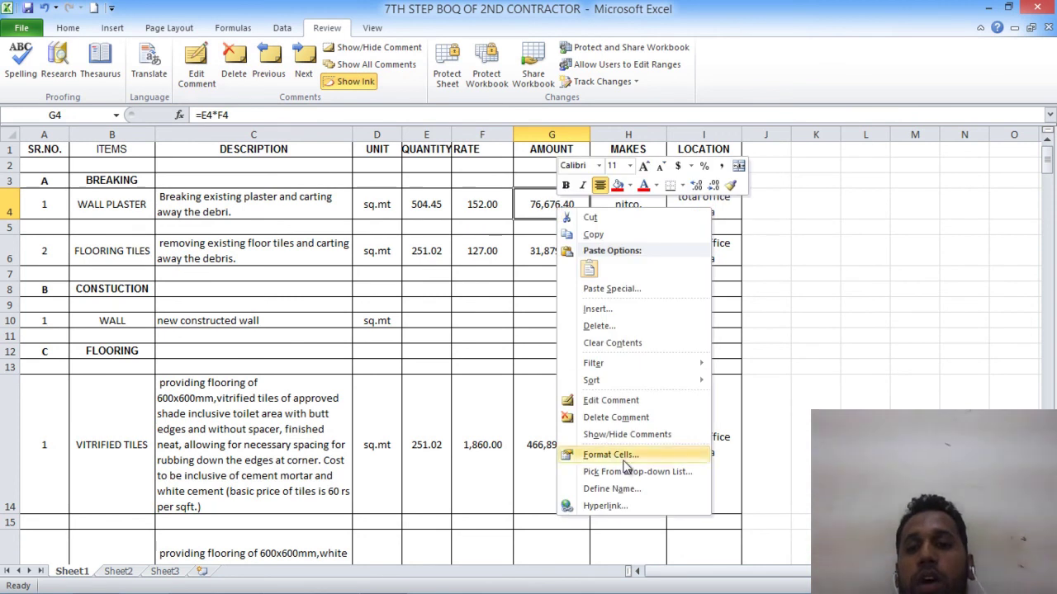
left_click(632, 418)
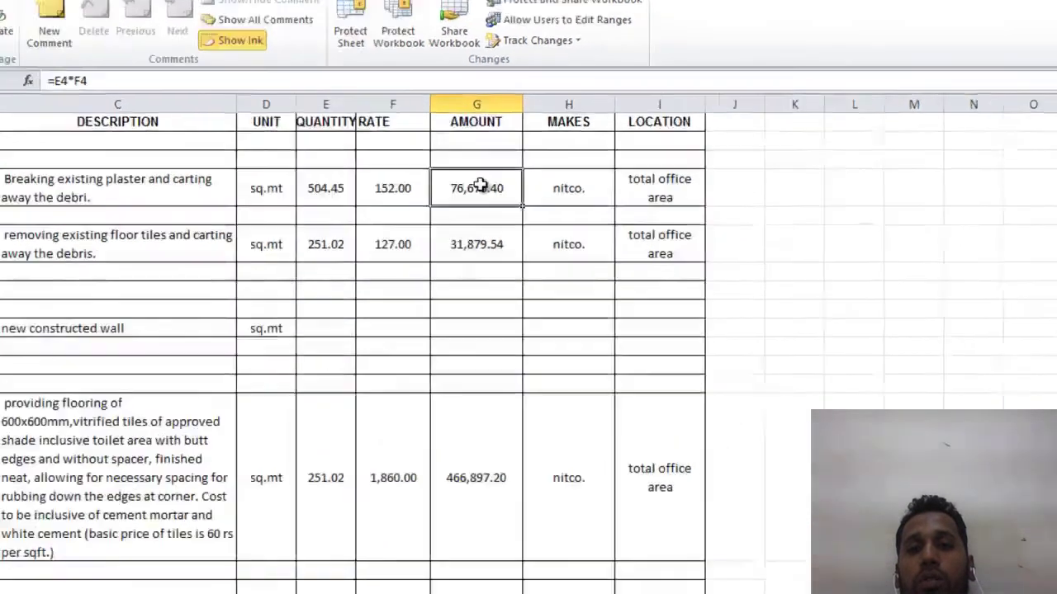
left_click(304, 123)
left_click(182, 117)
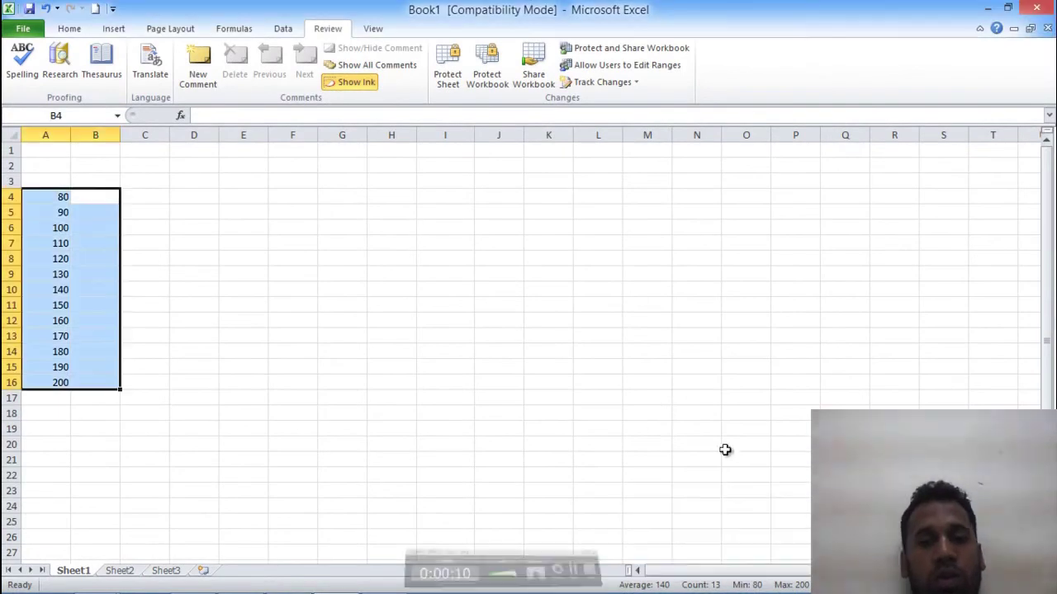
left_click(239, 289)
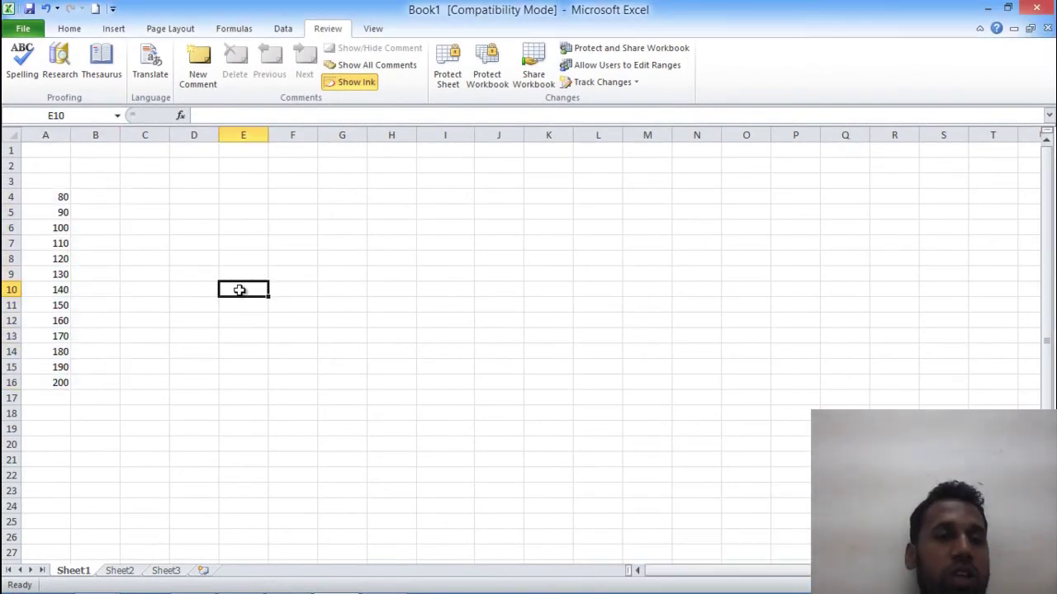
left_click_drag(33, 148, 291, 355)
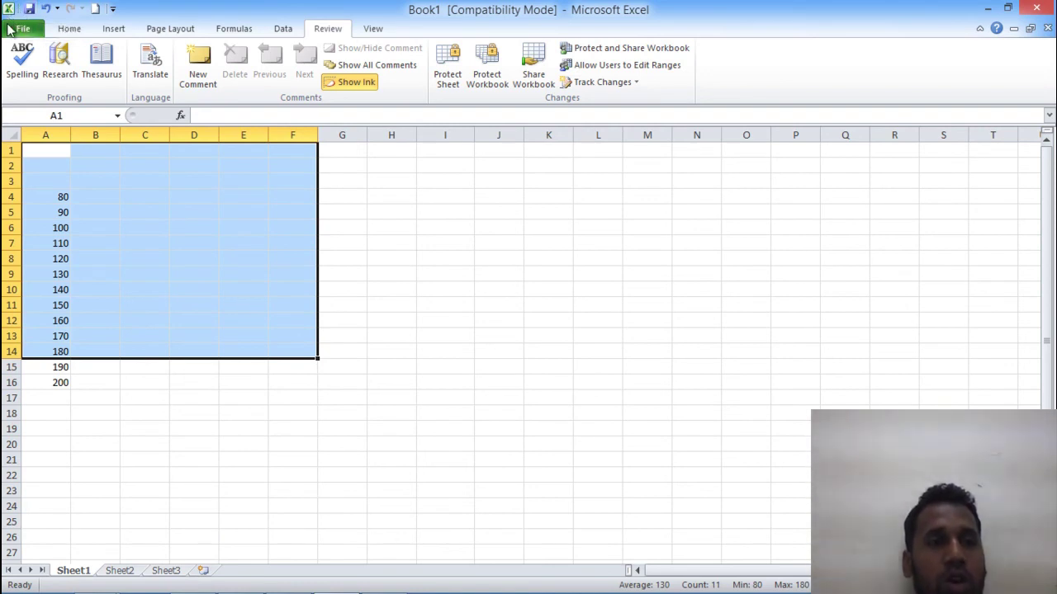
Start saving the Book1 workbook under a new name and choose the Desktop as its location.
left_click(19, 29)
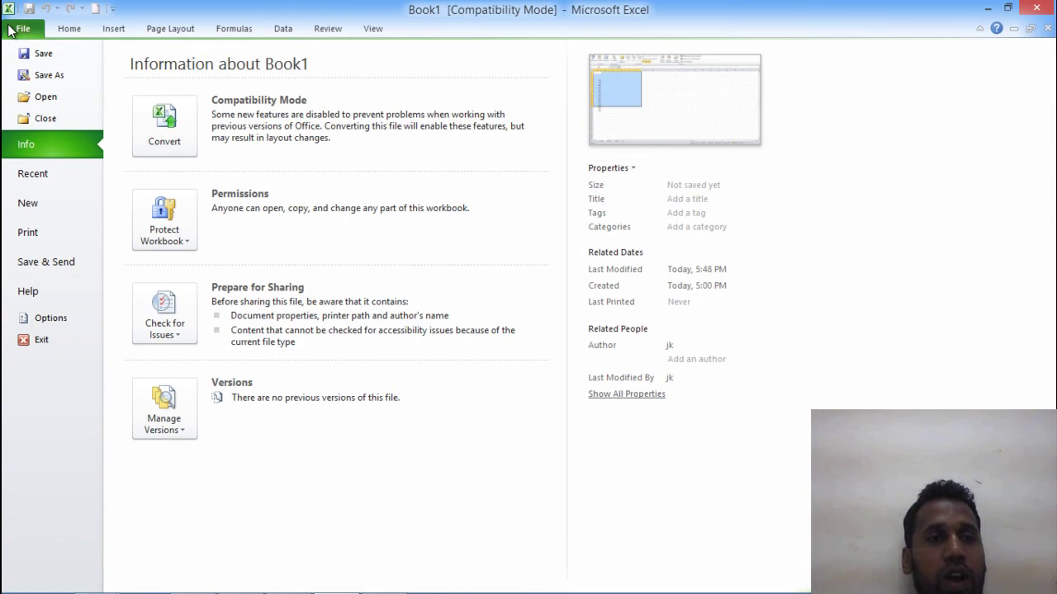
left_click(49, 76)
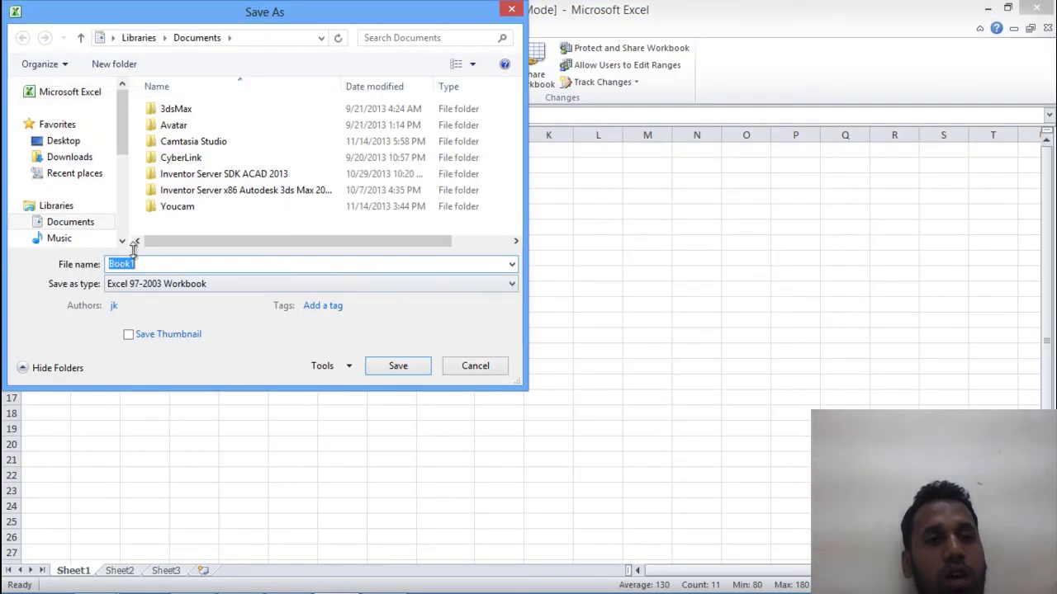
left_click(321, 39)
left_click(322, 40)
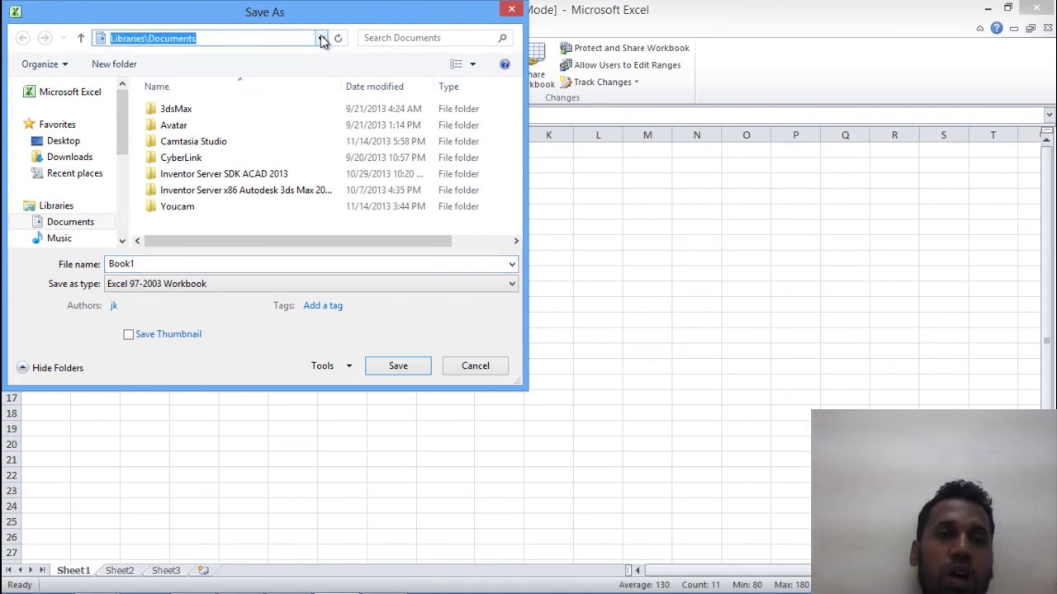
left_click_drag(124, 125, 128, 162)
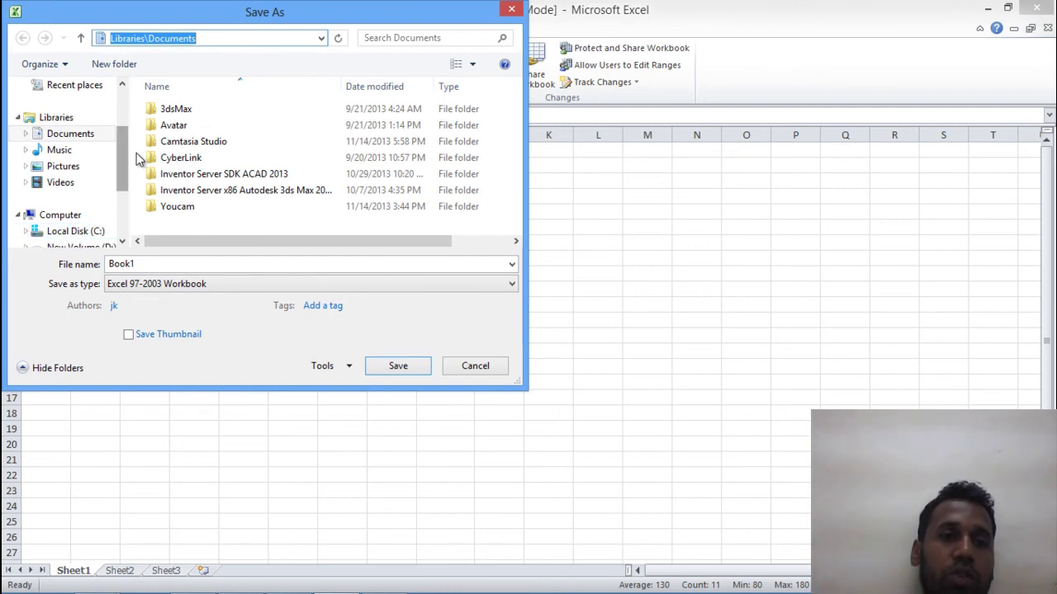
left_click_drag(121, 163, 114, 109)
left_click(63, 142)
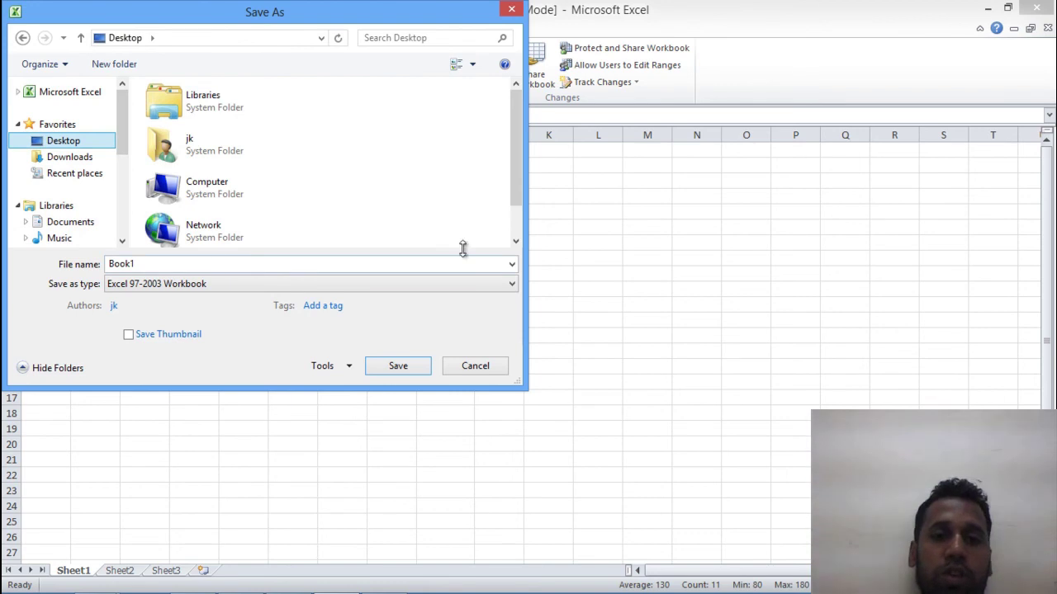
Name the file "fffe", keep the Excel 97-2003 Workbook format, and save it.
left_click(312, 264)
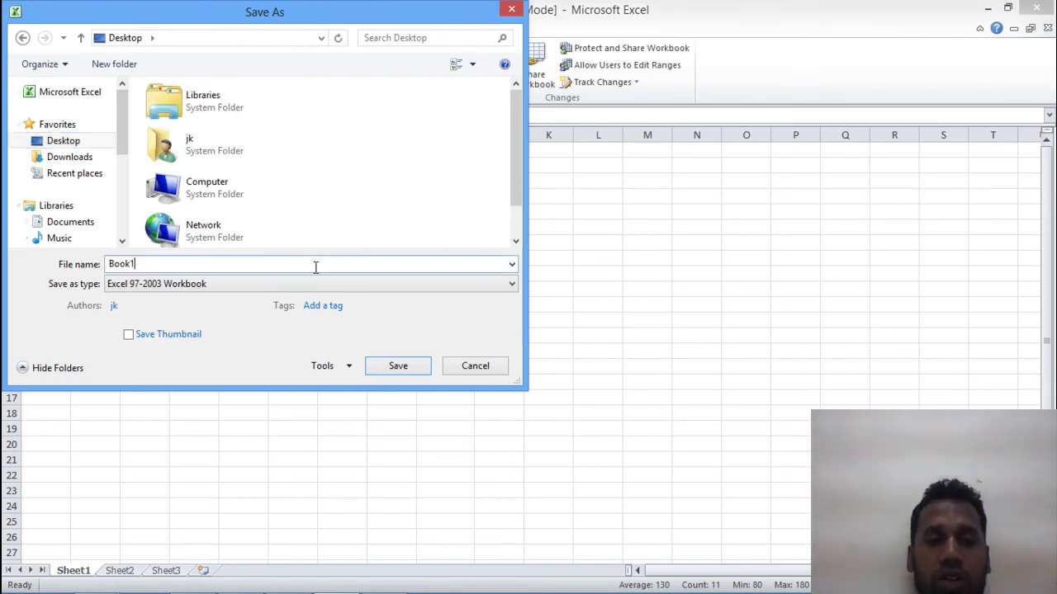
double_click(315, 267)
type("fffe")
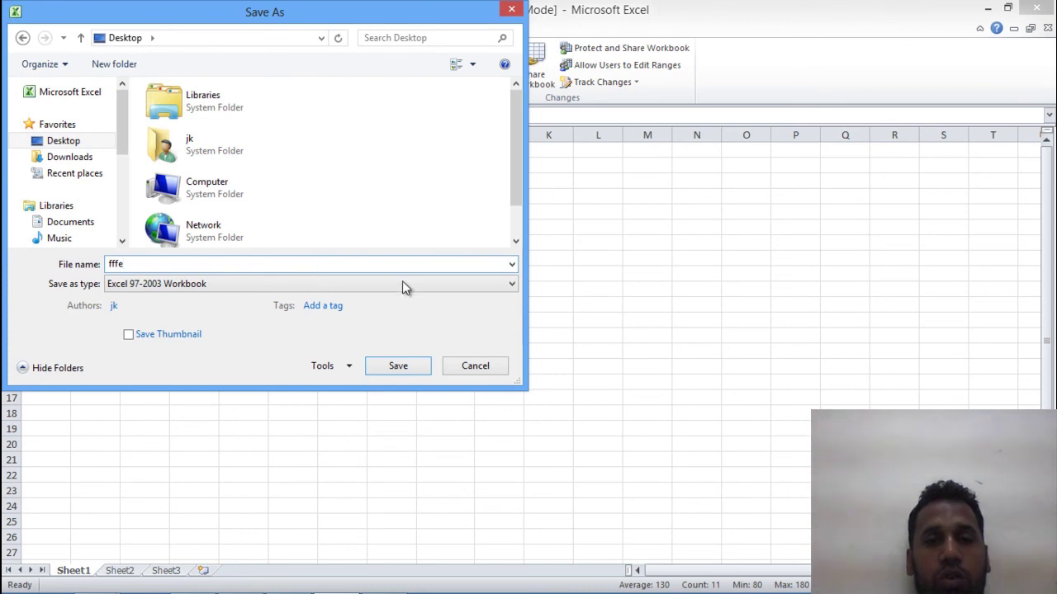
left_click(507, 284)
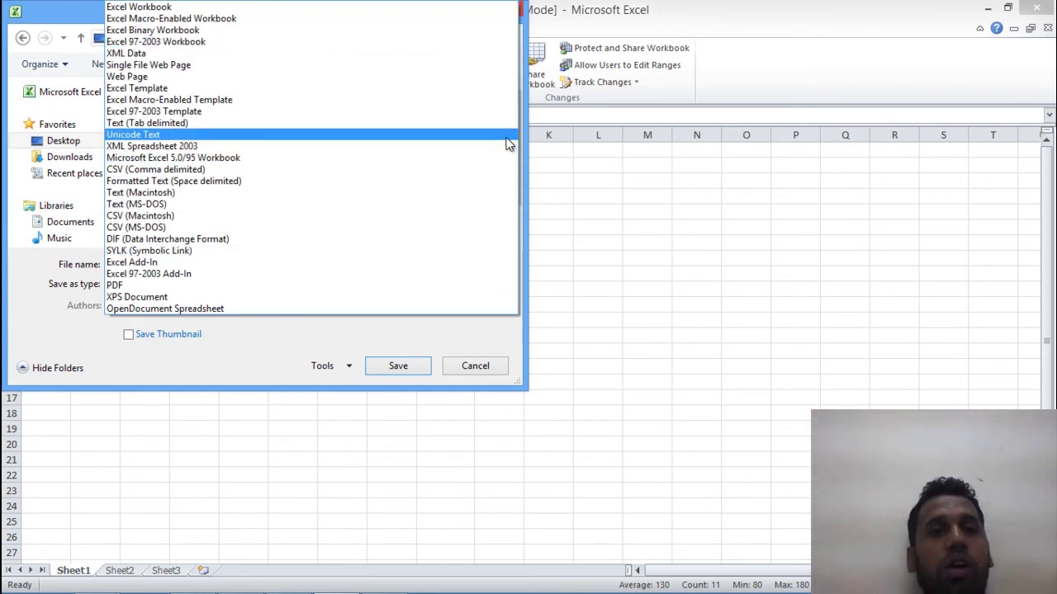
left_click(185, 43)
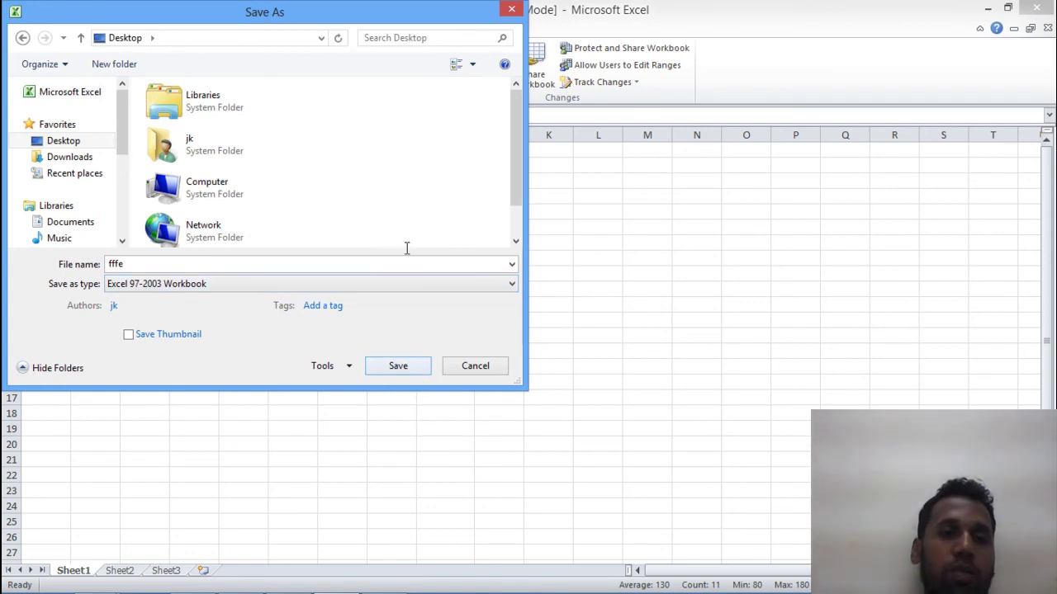
left_click(399, 366)
Enter the text "fef" in cell H12 of the saved workbook.
left_click_drag(344, 262, 342, 290)
left_click_drag(100, 427, 206, 207)
left_click(371, 313)
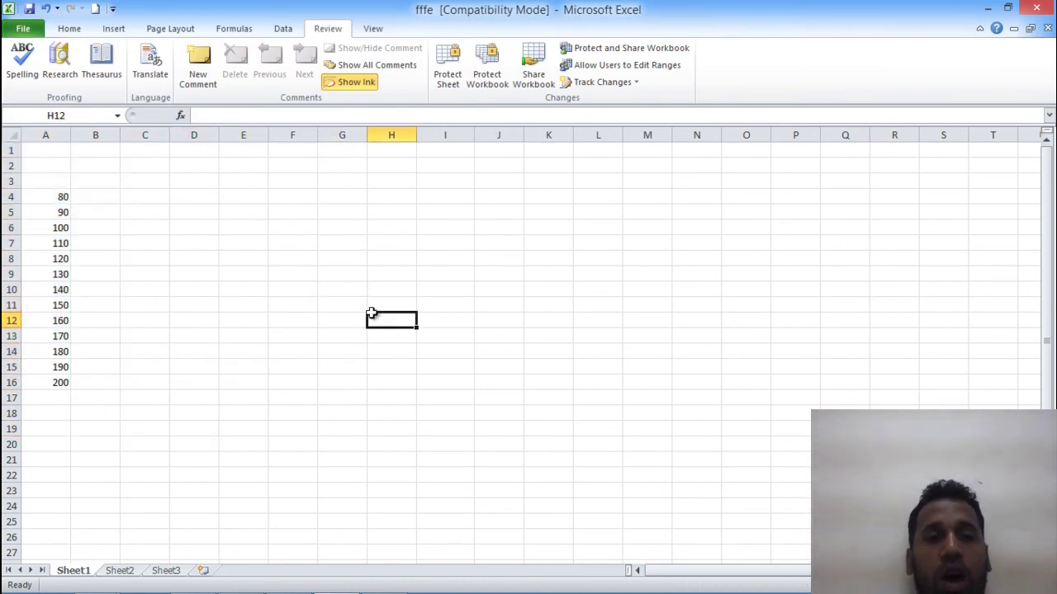
type("f")
left_click(463, 317)
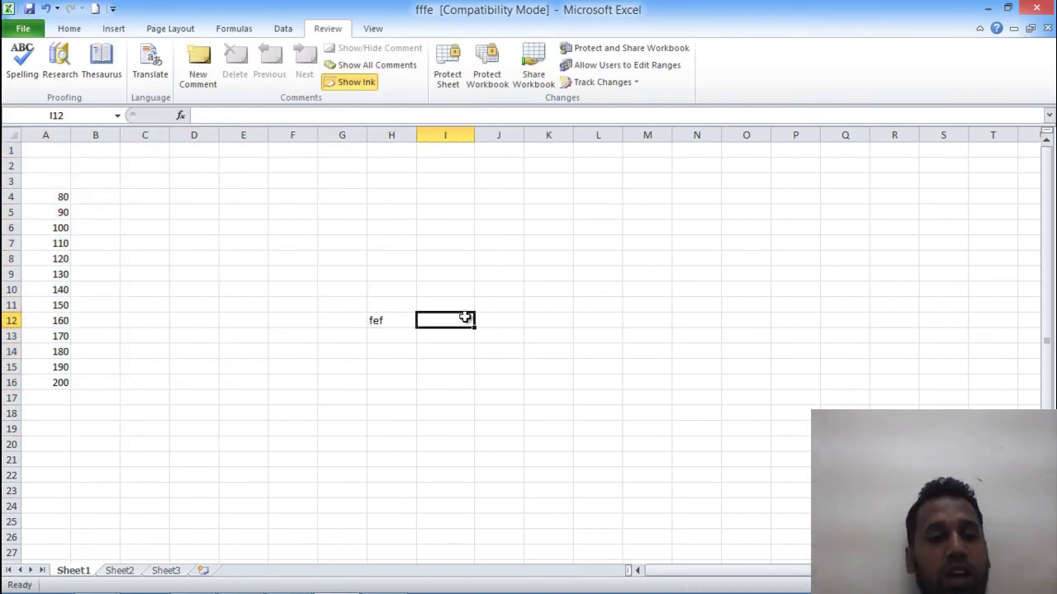
Enter the text "dwc" in cell L11.
left_click(508, 301)
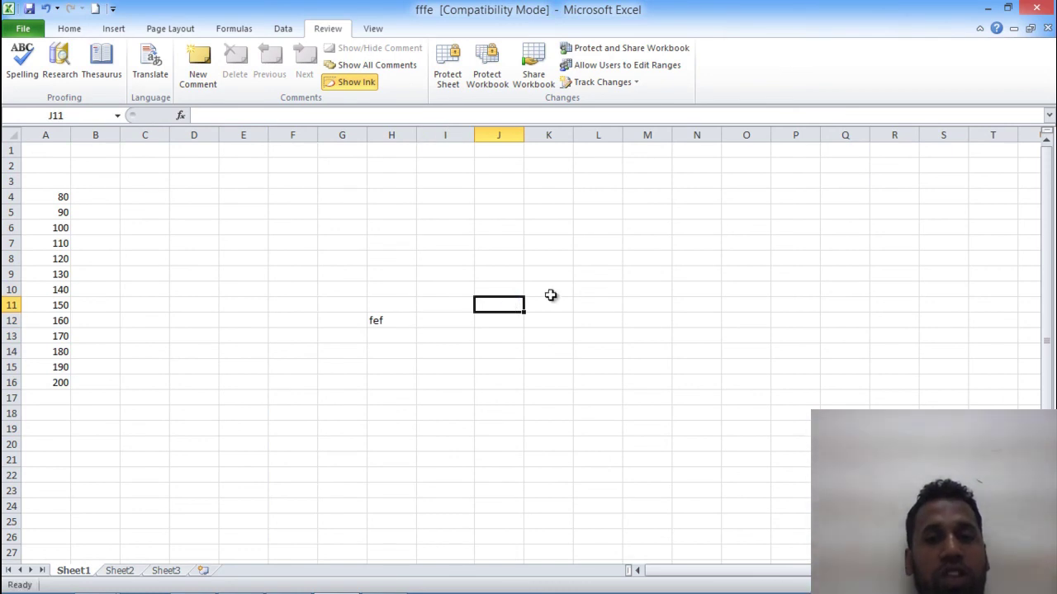
left_click(579, 307)
type("dwc")
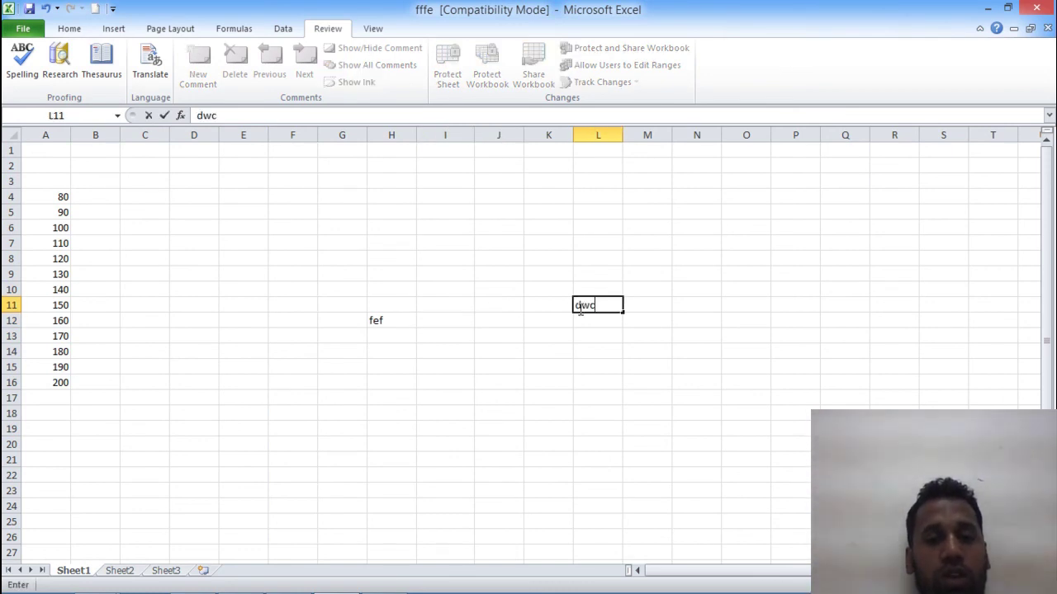